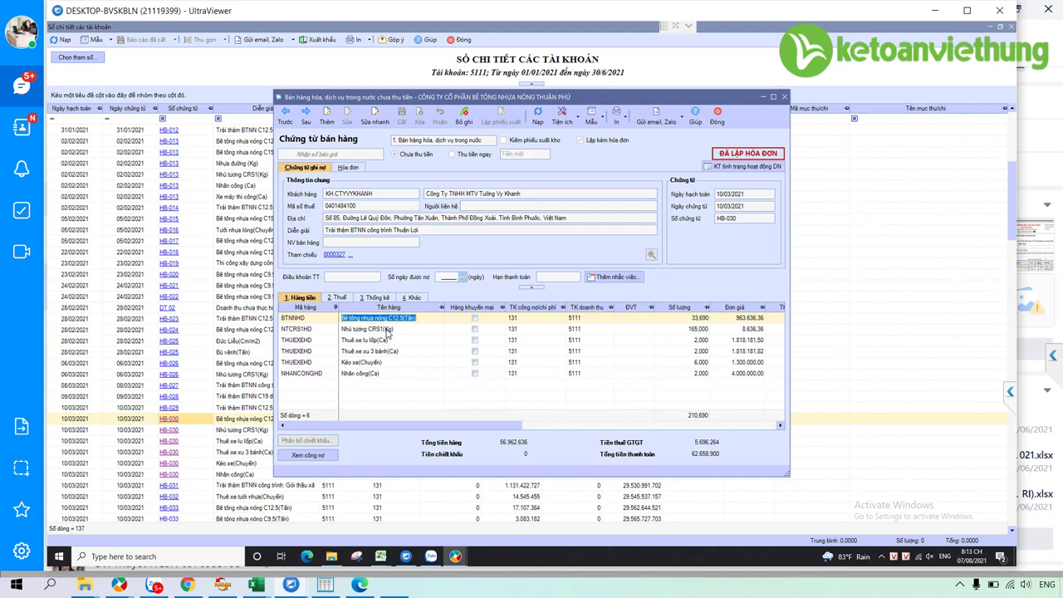
Examine the sales voucher's emulsion, vehicle-hire and towing lines, including their statistics details (Thống kê).
left_click(387, 329)
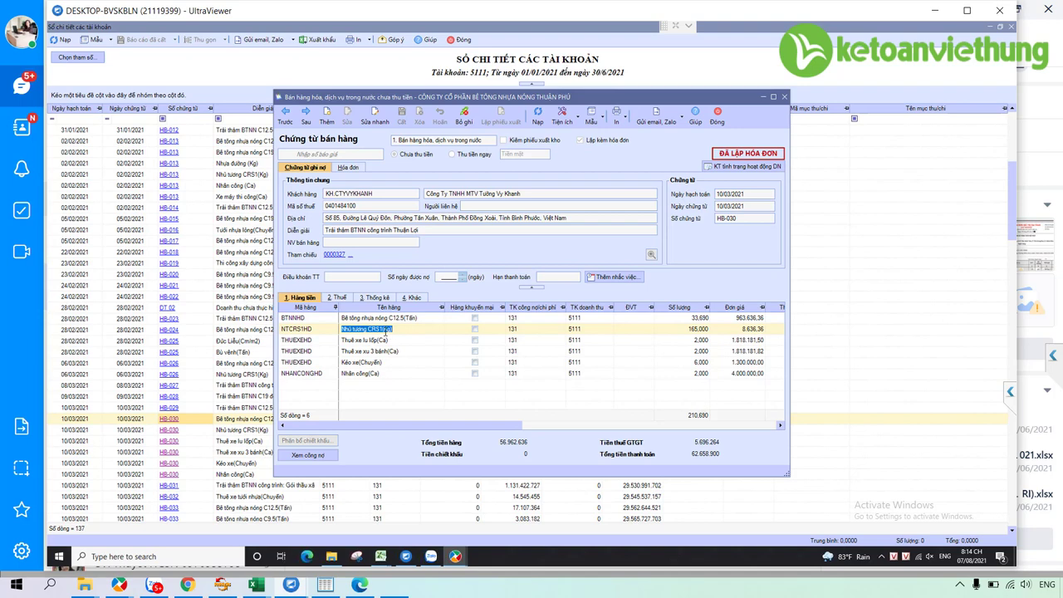
left_click(374, 297)
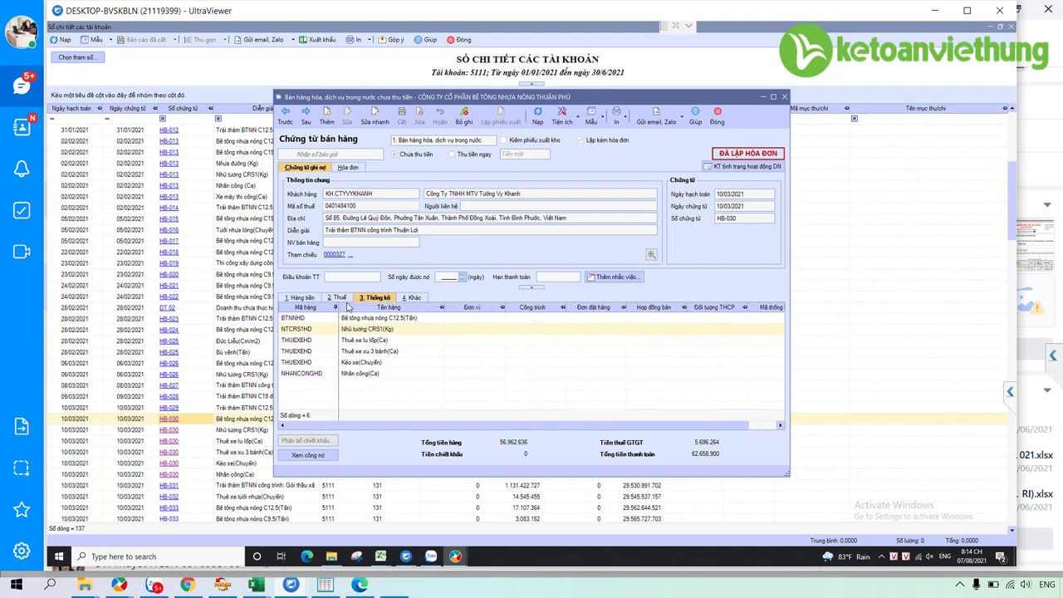
left_click(370, 339)
left_click(373, 352)
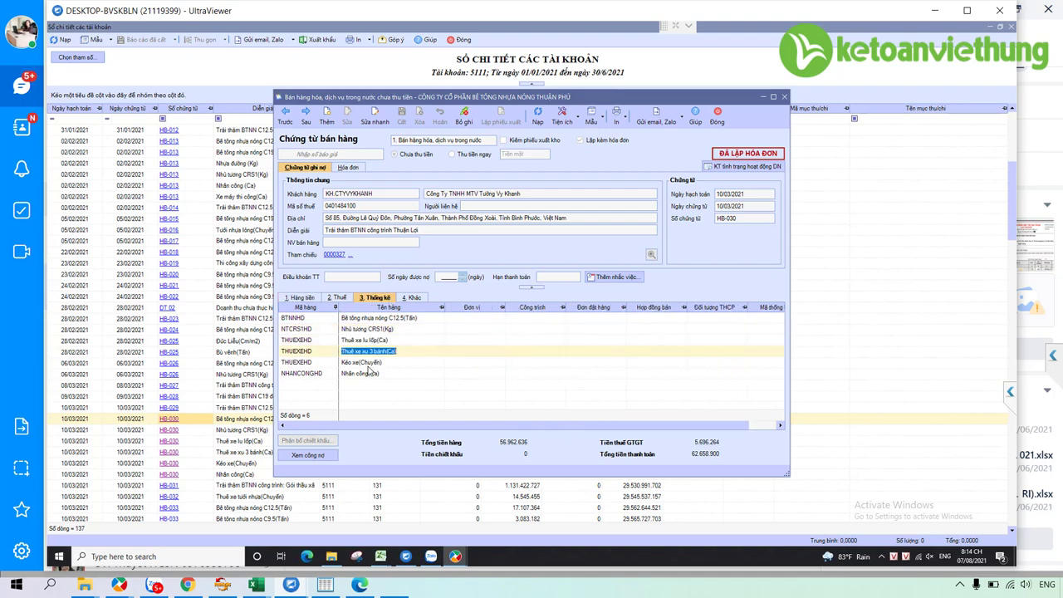
left_click(366, 363)
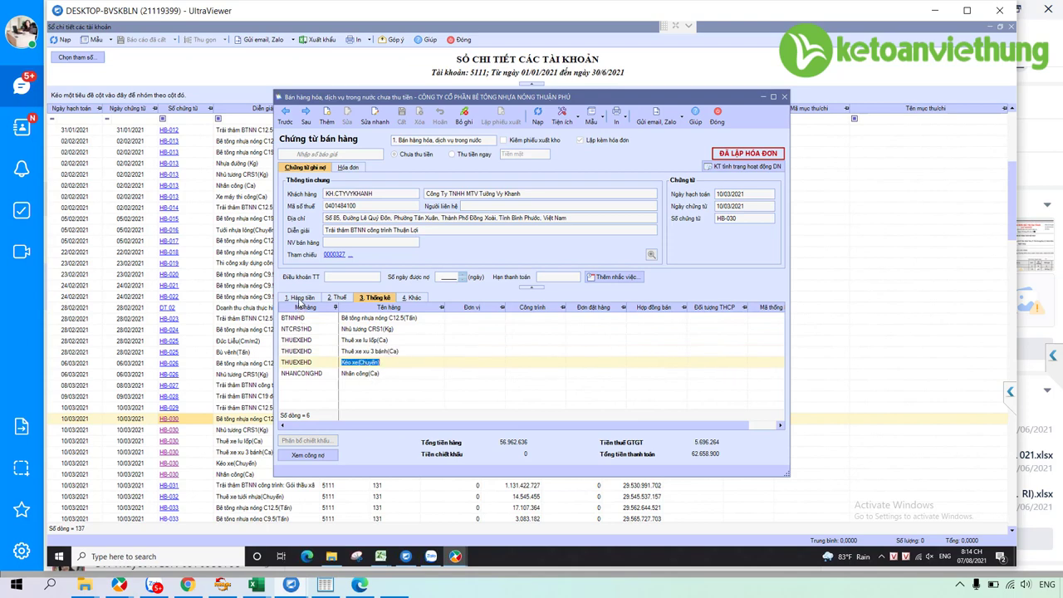
Review the voucher's description and goods lines (Hàng tiền) for hot asphalt C12.5, CRS1 emulsion and roller hire, and maximize the voucher window.
left_click(301, 299)
left_click(354, 323)
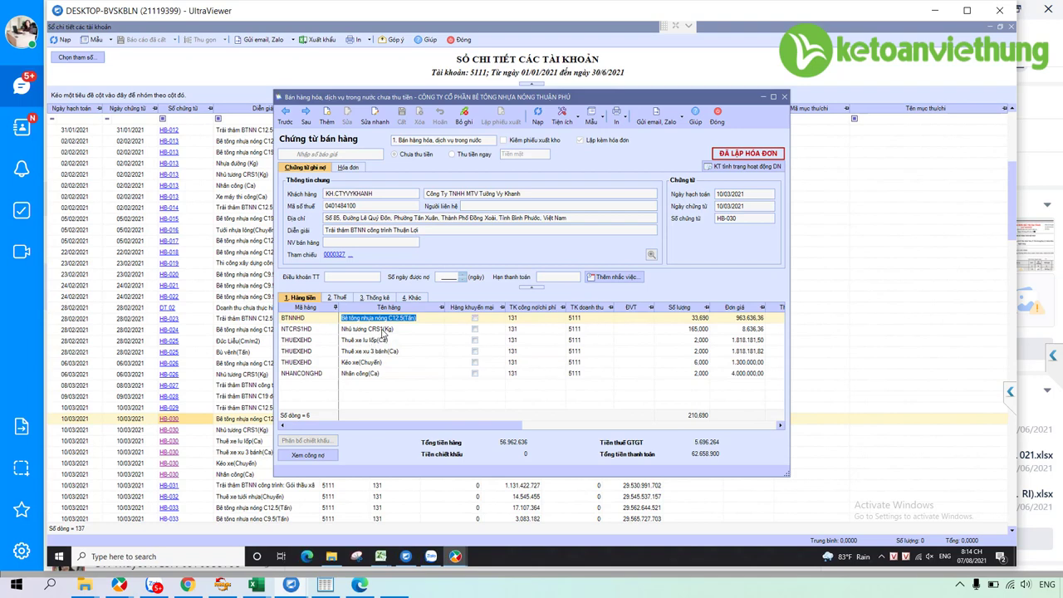
left_click(382, 331)
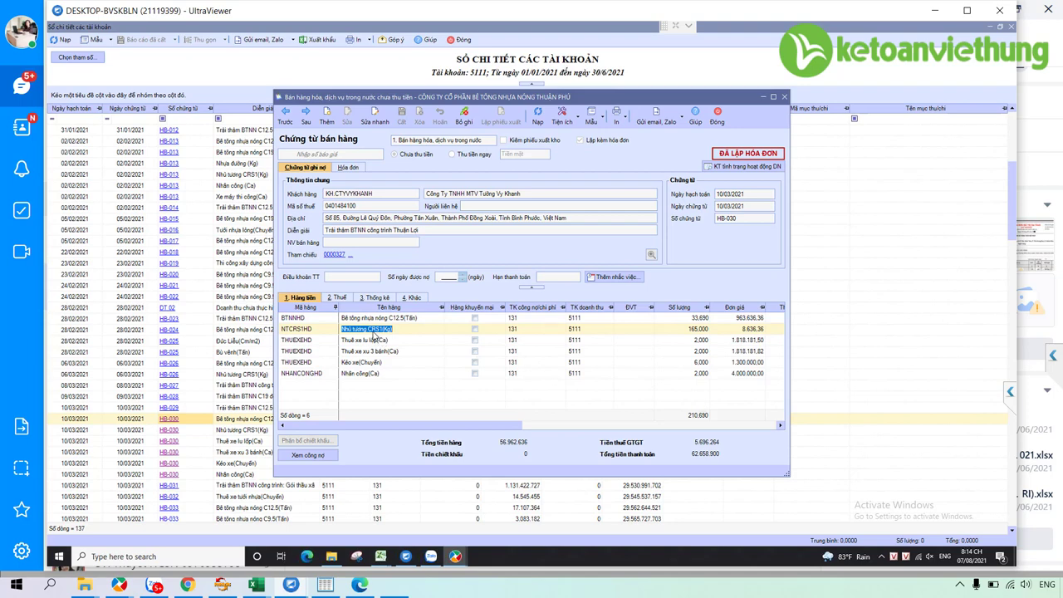
left_click(373, 342)
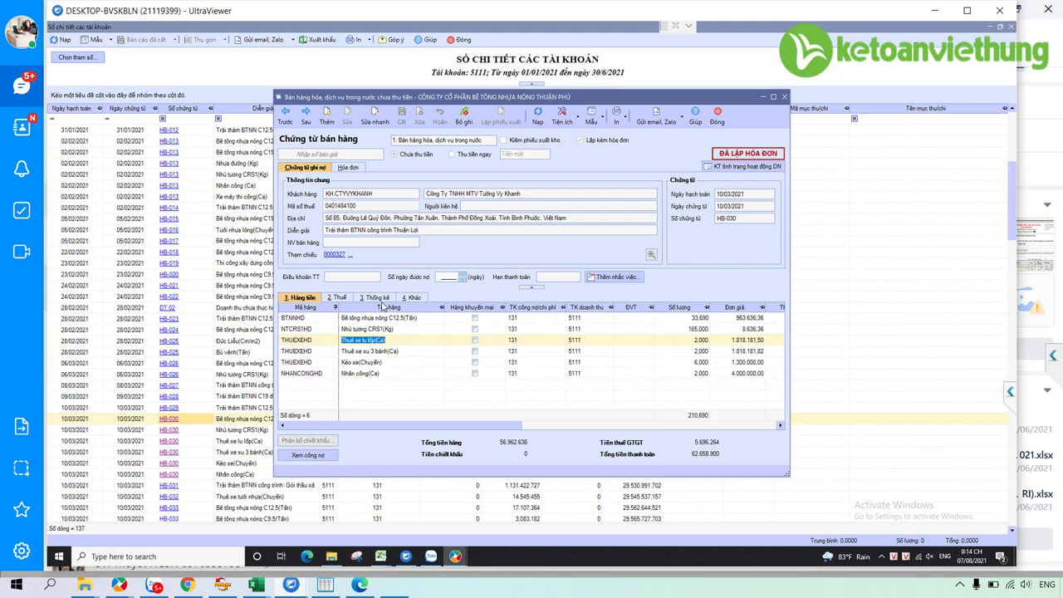
key("shift+Tab")
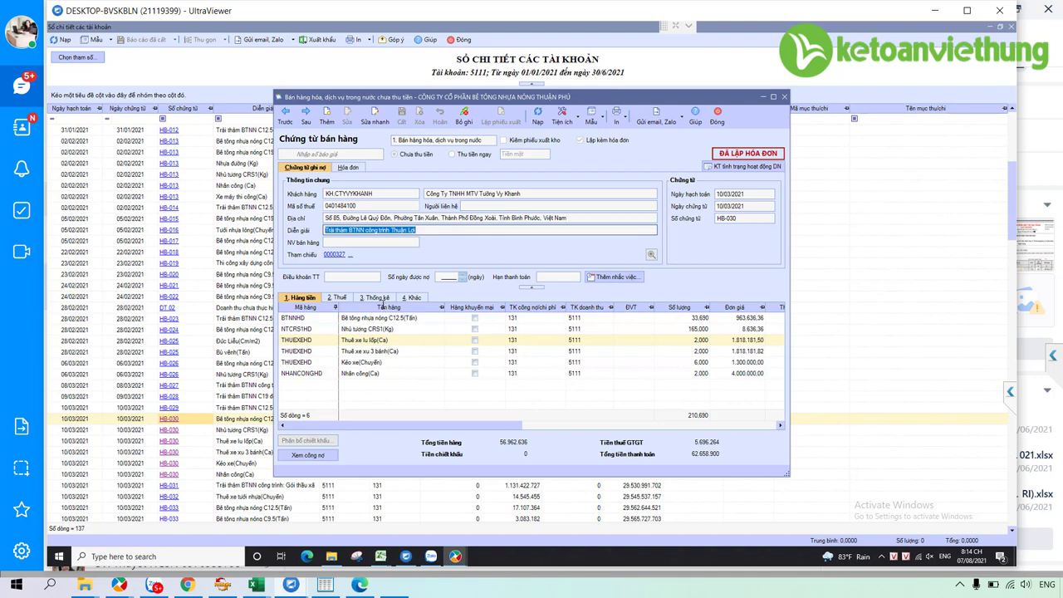
key("Tab")
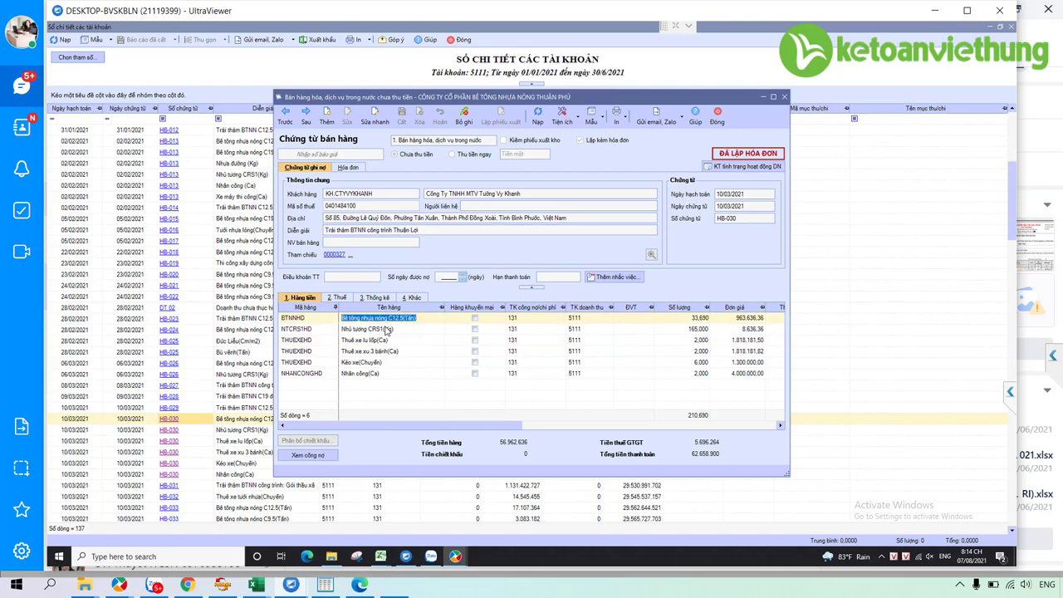
left_click(773, 96)
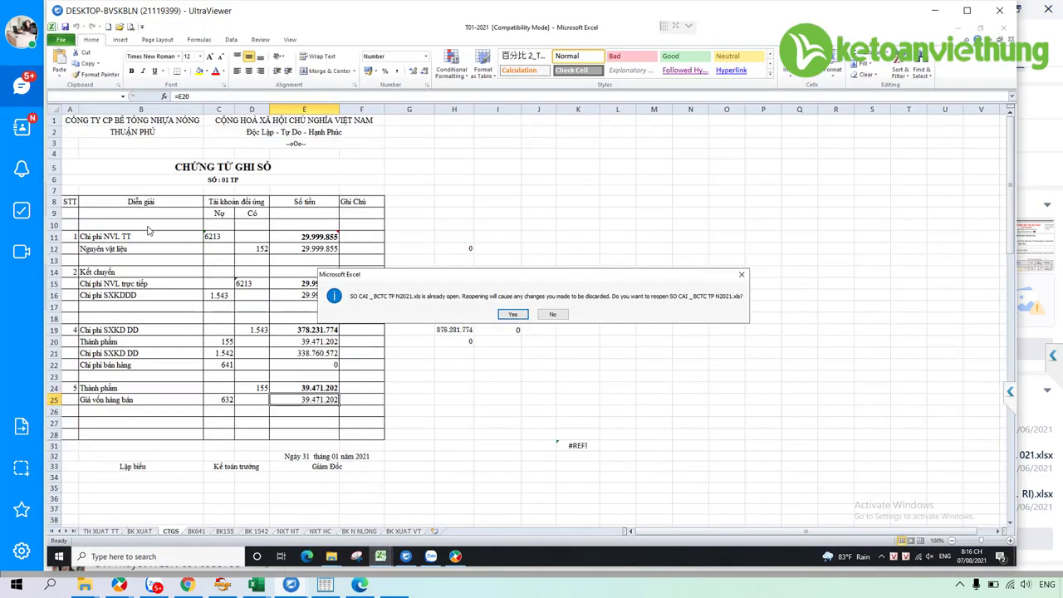
Decline reopening the SO CAI _ BCTC TP N2021 workbook and go to its ledger sheet 1521 for raw materials.
key("n")
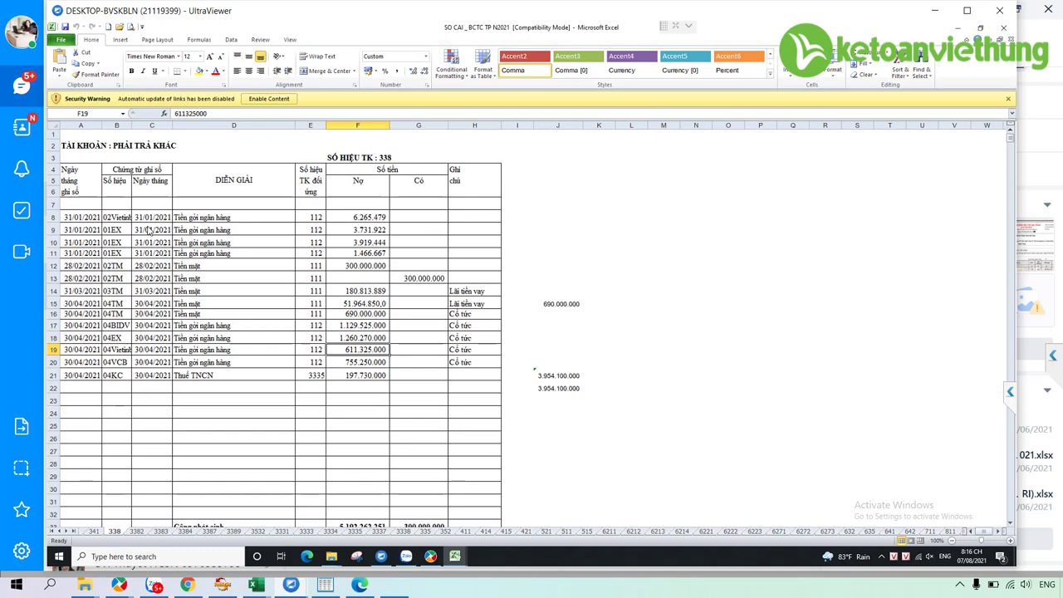
left_click(51, 531)
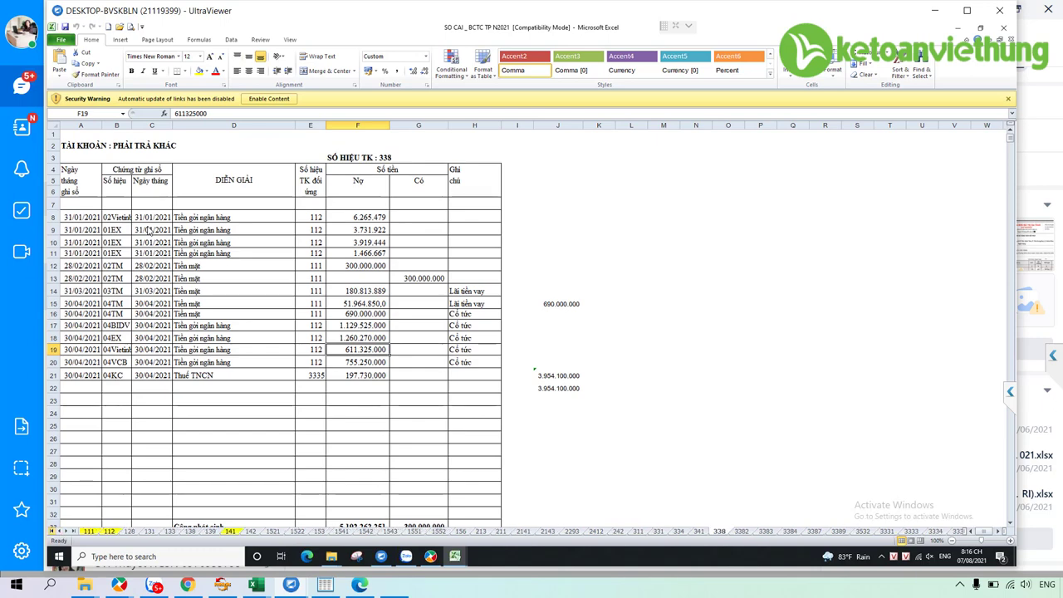
key("ctrl+Page_Up")
key("ctrl+Page_Up")
key("ctrl+Page_Up")
key("ctrl+Page_Up")
key("ctrl+Page_Up")
key("ctrl+Page_Up")
key("ctrl+Page_Up")
key("ctrl+Page_Up")
key("ctrl+Page_Up")
key("ctrl+Page_Up")
key("ctrl+Page_Up")
key("ctrl+Page_Up")
key("ctrl+Page_Up")
key("ctrl+Page_Up")
key("ctrl+Page_Up")
key("ctrl+Page_Up")
key("ctrl+Page_Up")
key("ctrl+Page_Up")
key("ctrl+Page_Up")
key("ctrl+Page_Up")
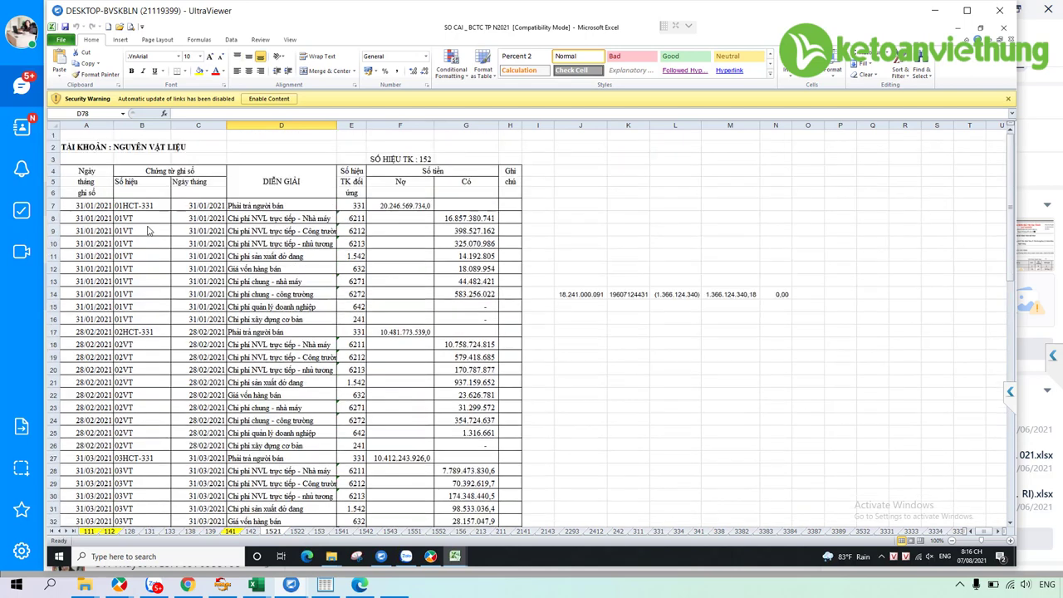
Examine the raw materials ledger's offset accounts 6211, 6212 and 6213 and the monthly entries down to the closing balance.
key("ctrl+Up")
key("Down")
key("Right")
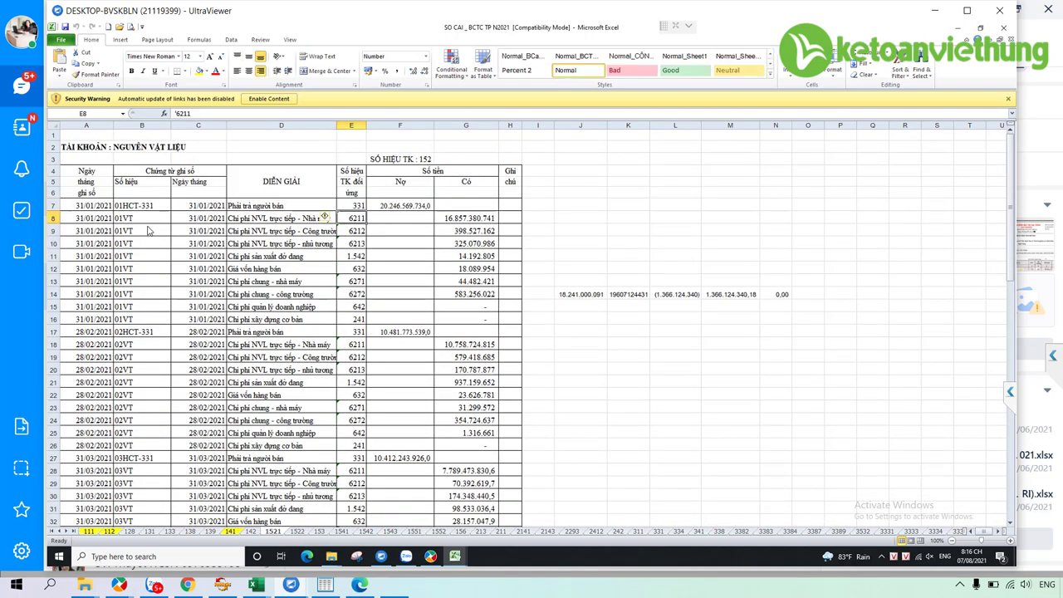
key("Down")
key("Down")
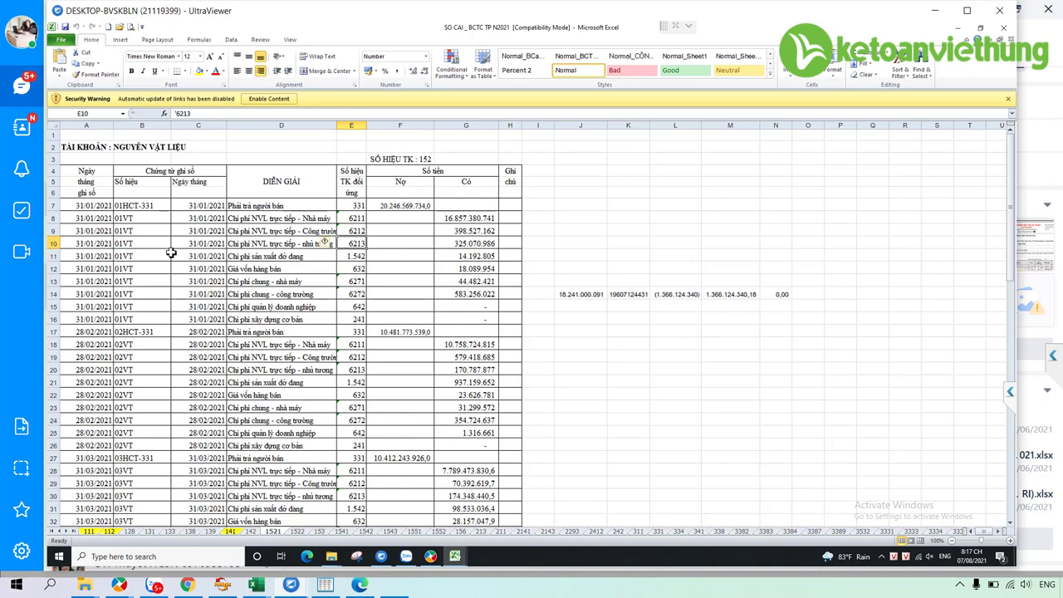
scroll(170, 253, "down", 16)
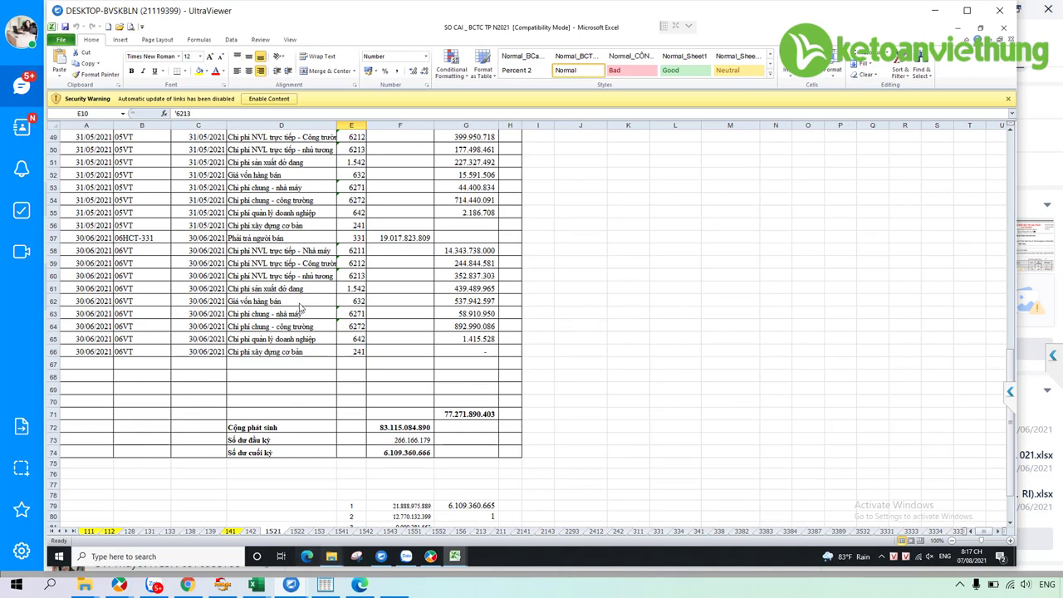
Put away the contract document, review the trial balance's revenue and expense accounts through 811, and open the detail report for account 632.
mouse_move(331, 555)
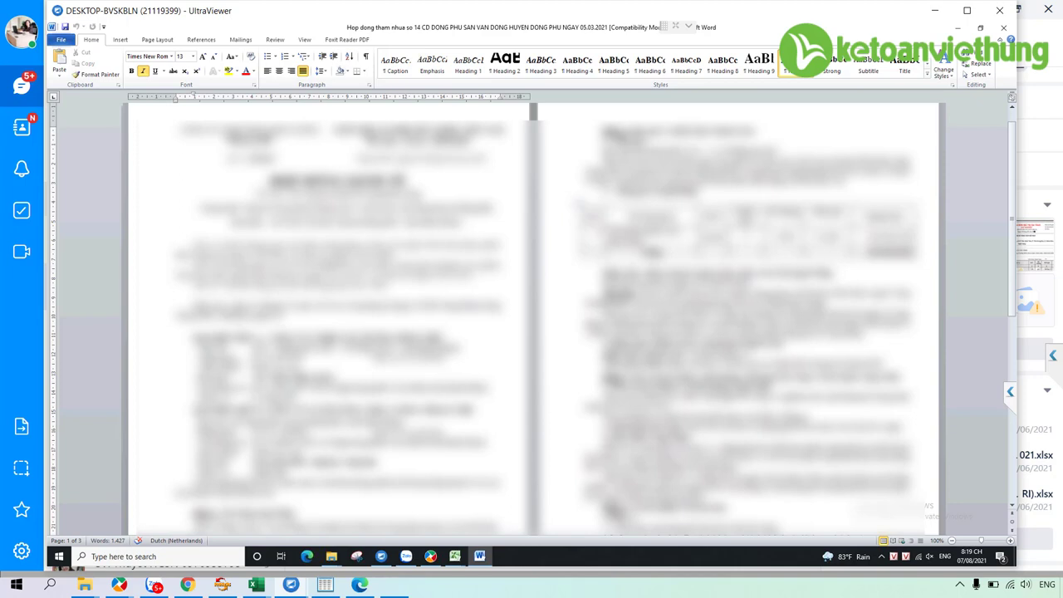
left_click(957, 28)
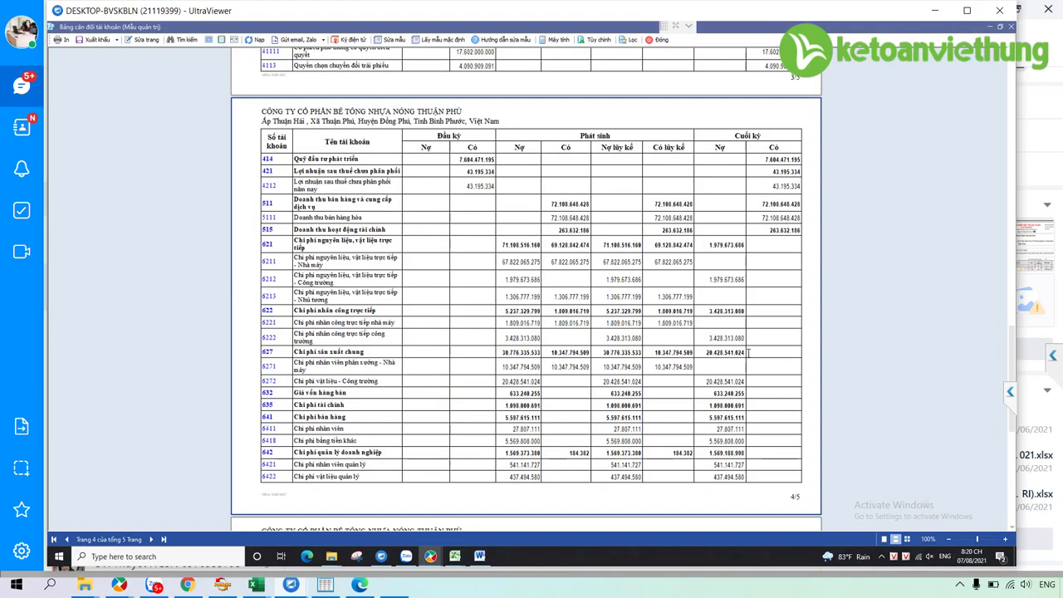
scroll(747, 353, "down", 5)
scroll(748, 352, "up", 2)
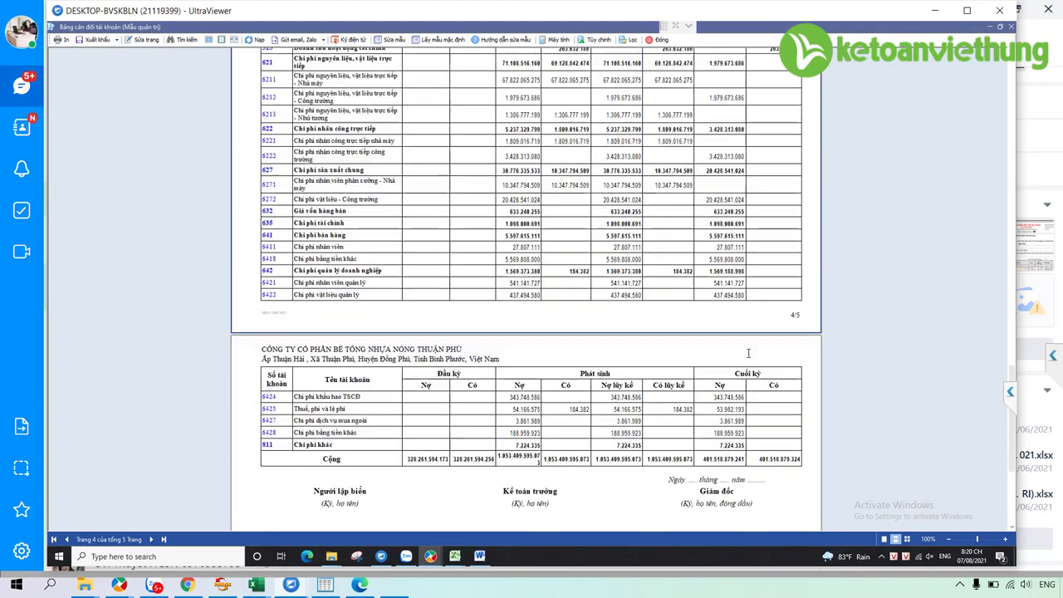
scroll(747, 353, "up", 3)
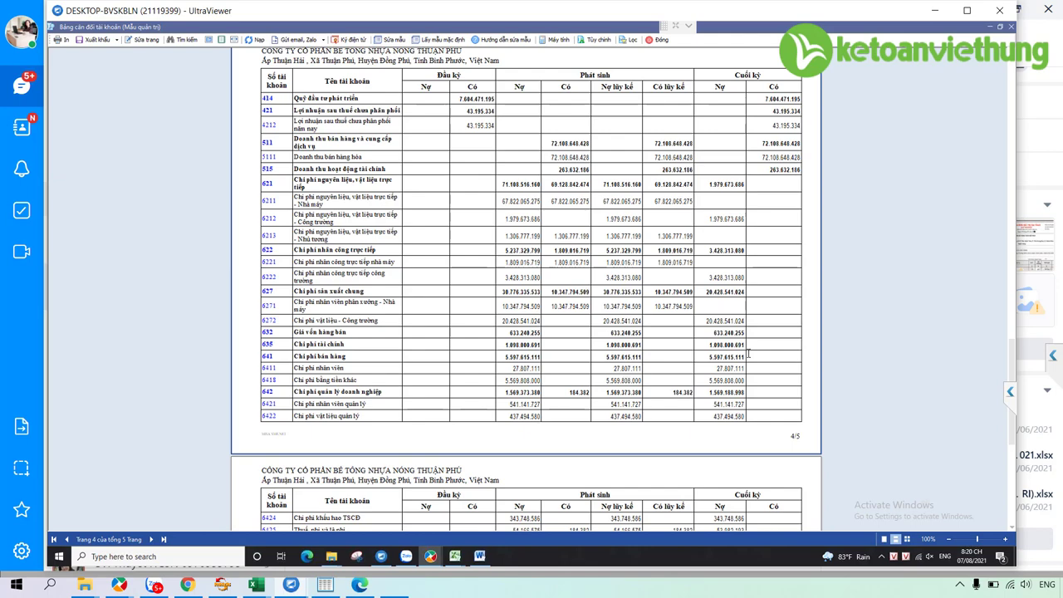
scroll(610, 304, "down", 4)
scroll(435, 288, "up", 2)
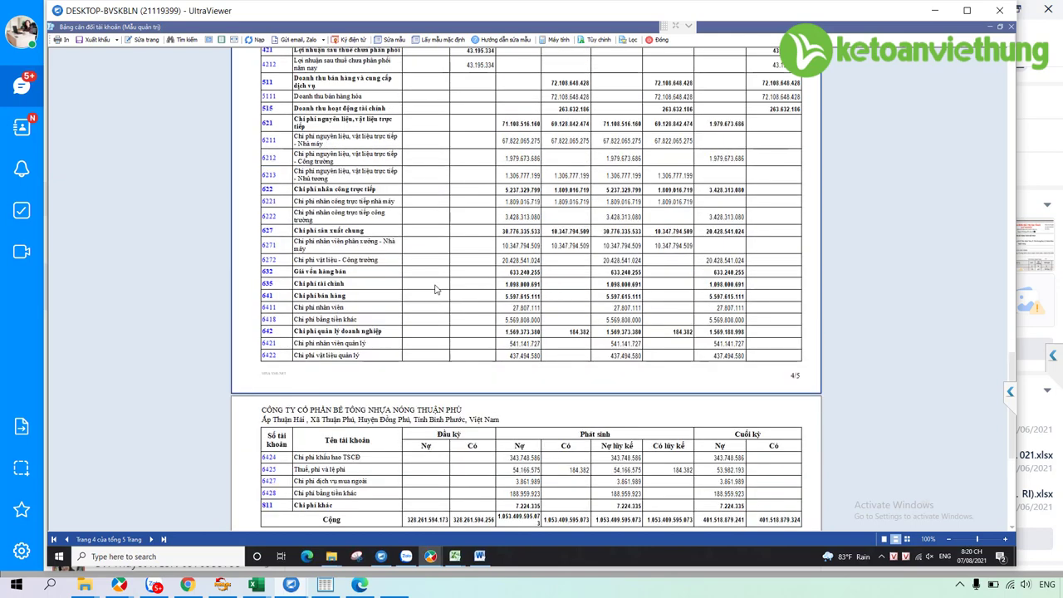
scroll(431, 289, "up", 1)
scroll(431, 289, "down", 2)
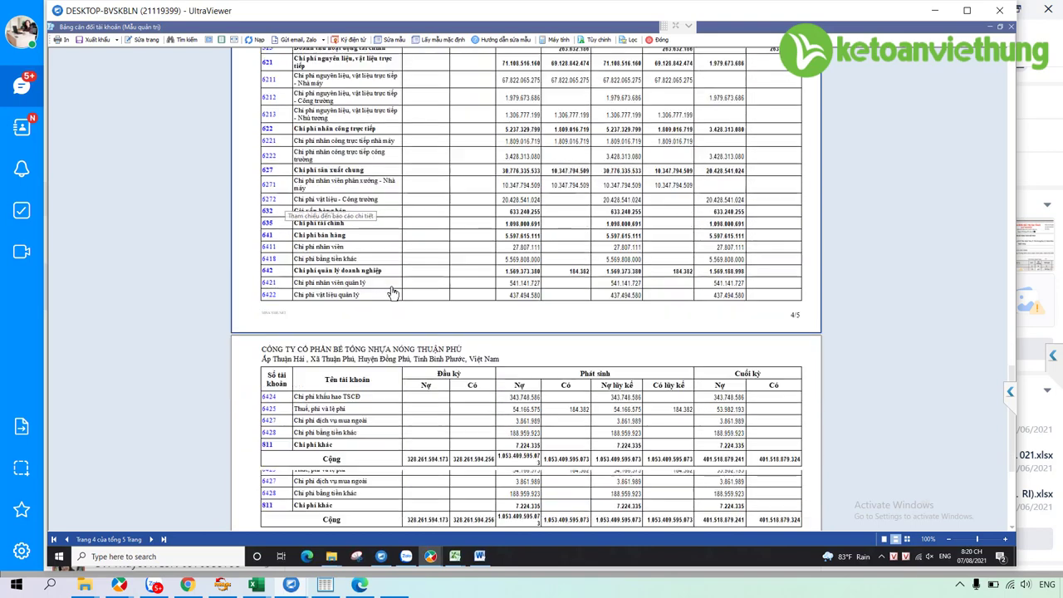
scroll(390, 289, "up", 2)
scroll(390, 291, "down", 2)
scroll(361, 296, "down", 2)
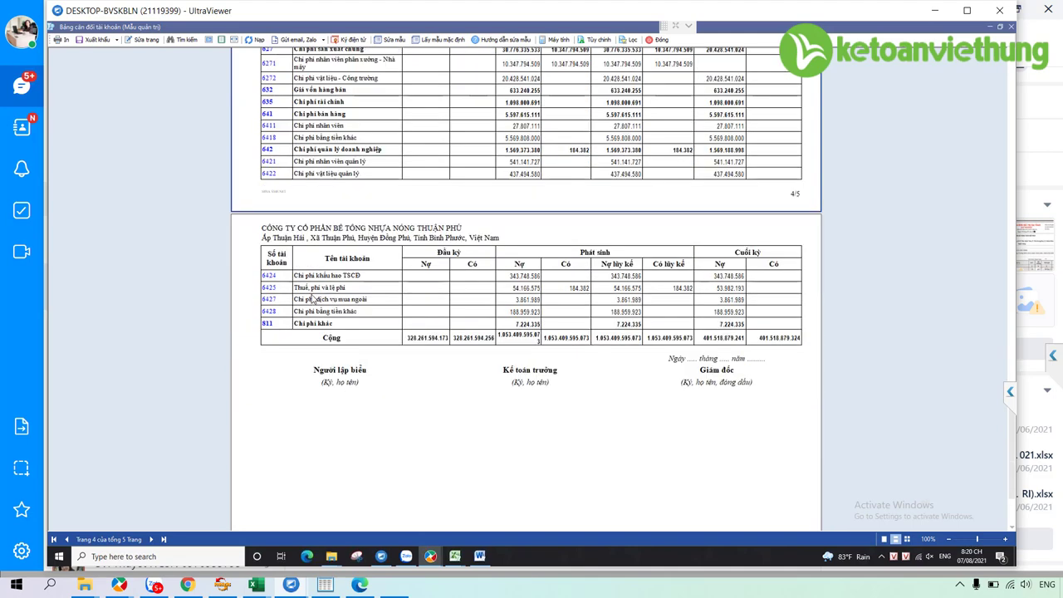
scroll(313, 299, "up", 2)
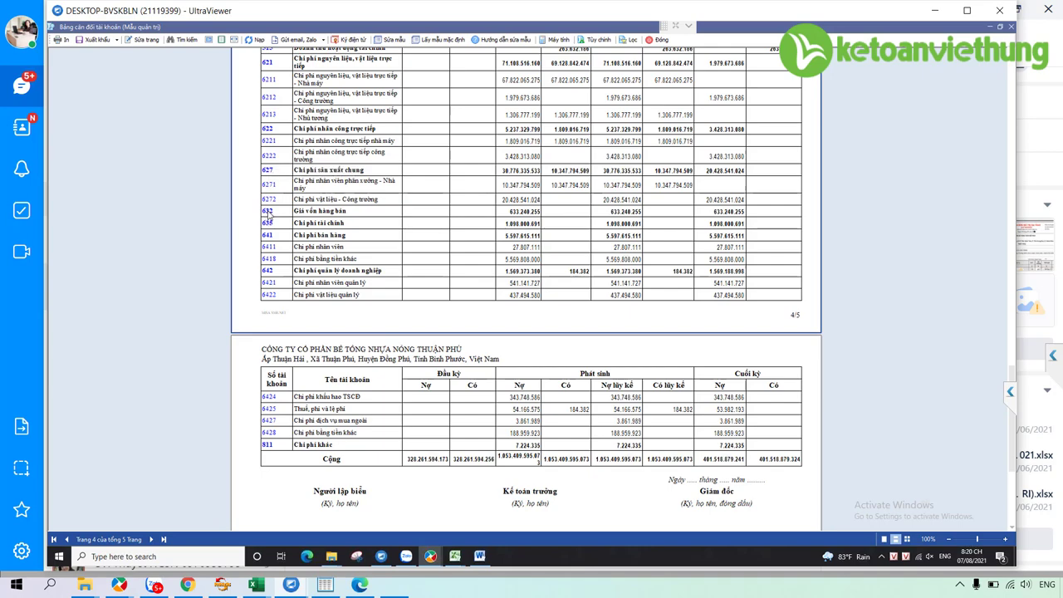
left_click(268, 214)
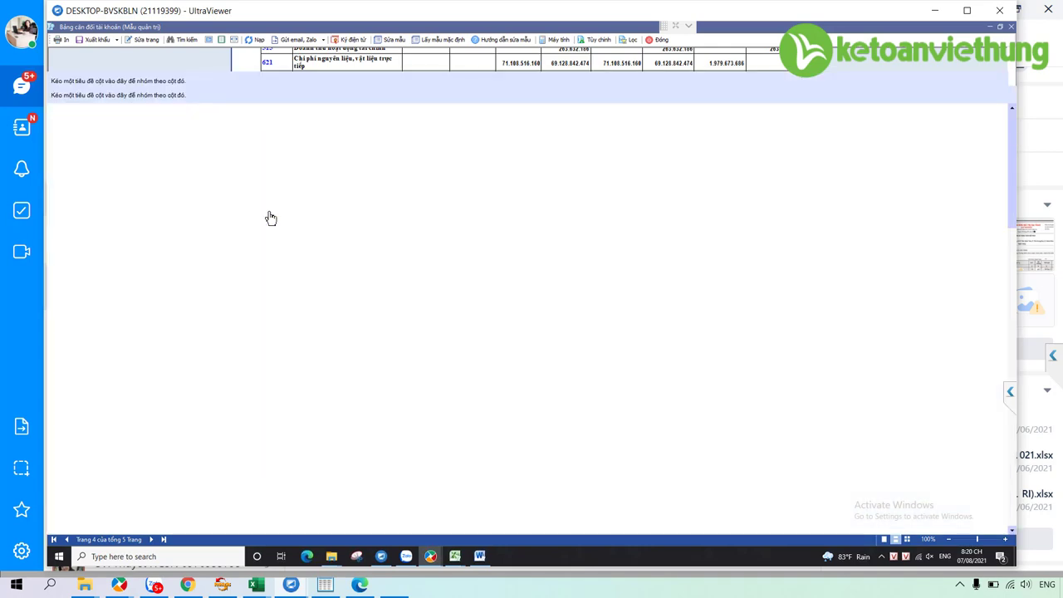
Re-examine the trial balance's expense accounts 621 to 811 and reopen the detail report for cost of goods sold account 632.
scroll(532, 290, "down", 10)
scroll(747, 353, "up", 2)
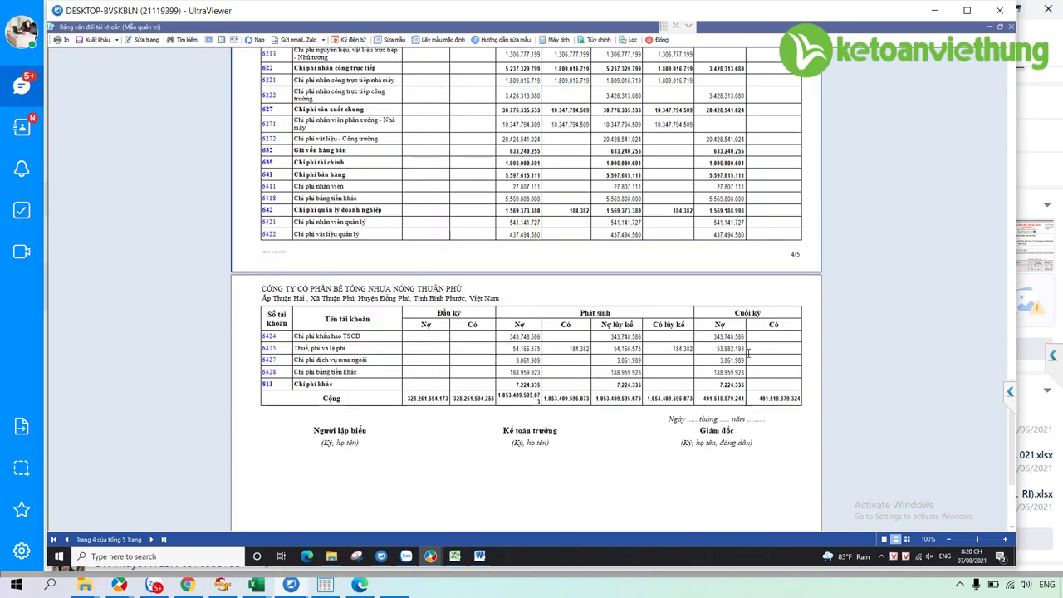
scroll(747, 353, "up", 4)
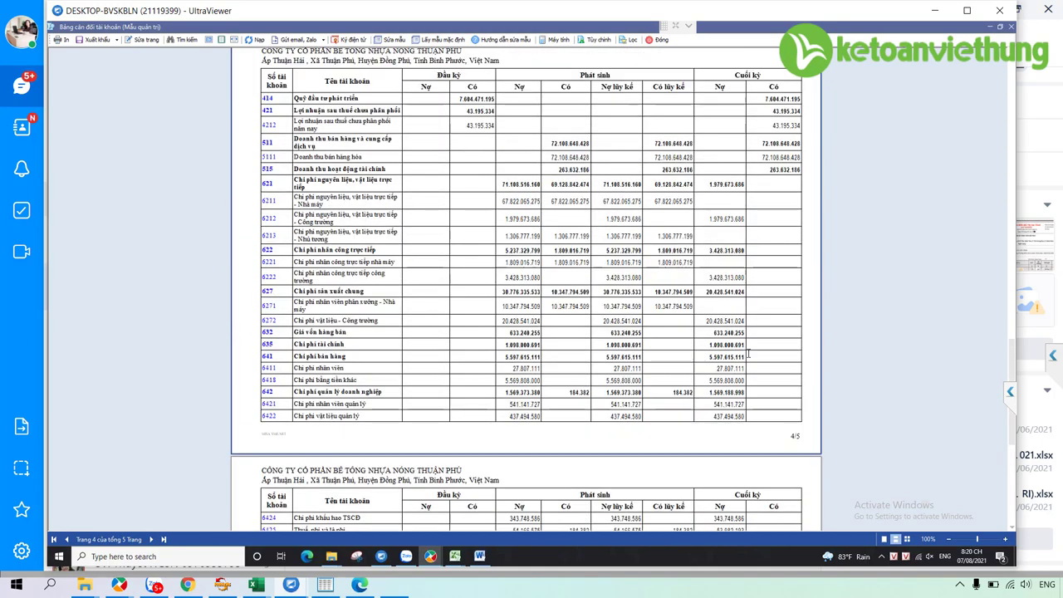
scroll(602, 305, "down", 3)
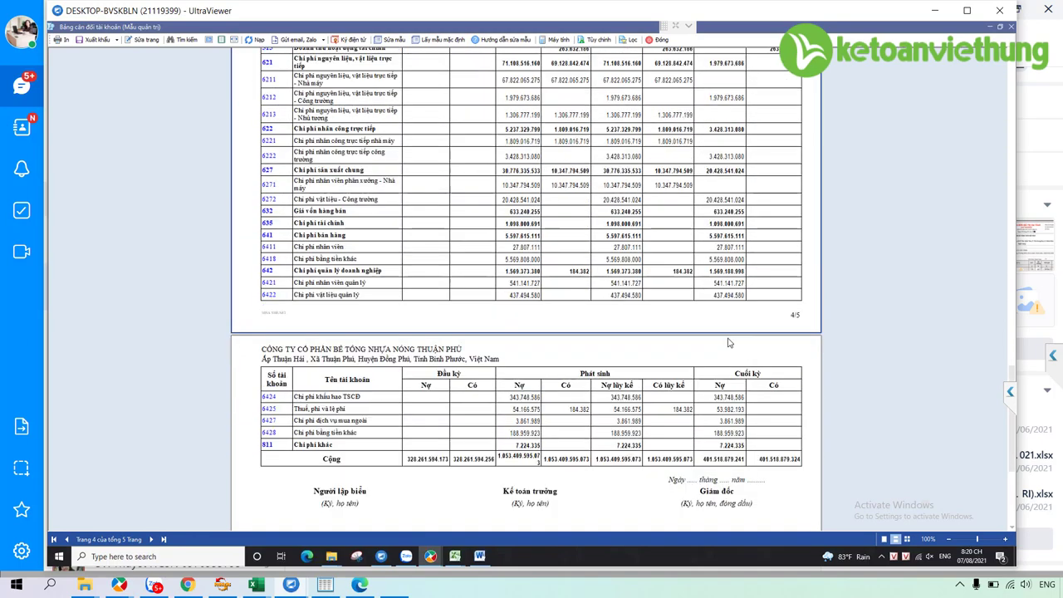
scroll(556, 289, "up", 2)
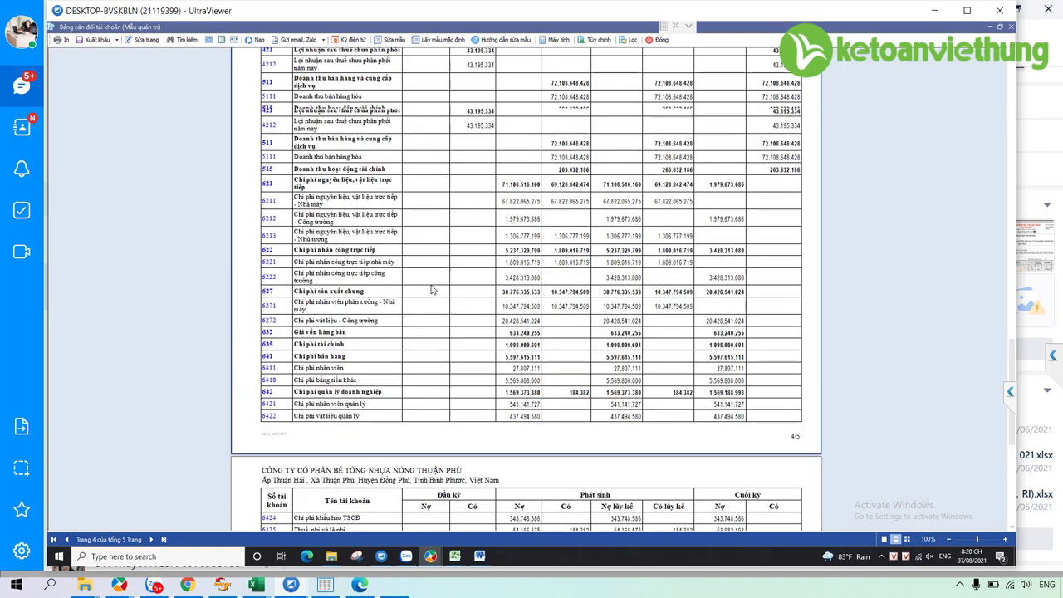
scroll(318, 300, "down", 3)
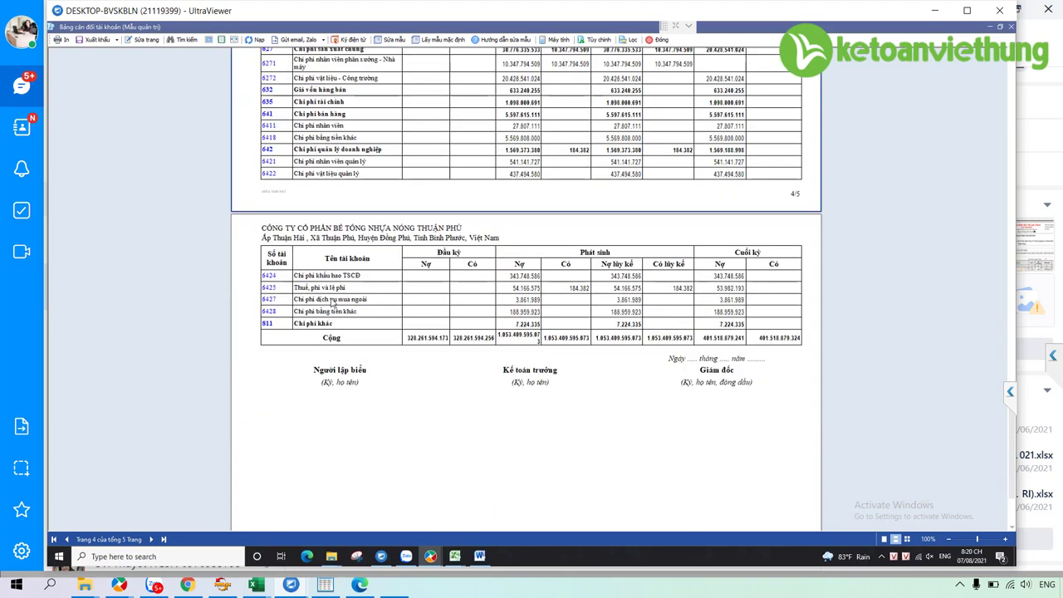
scroll(312, 299, "up", 2)
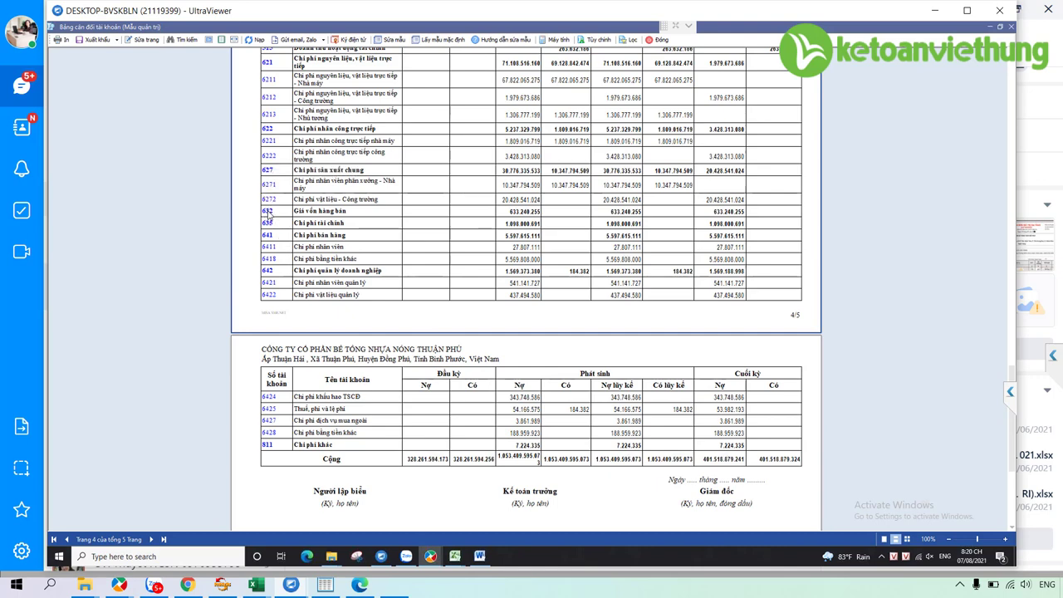
left_click(268, 213)
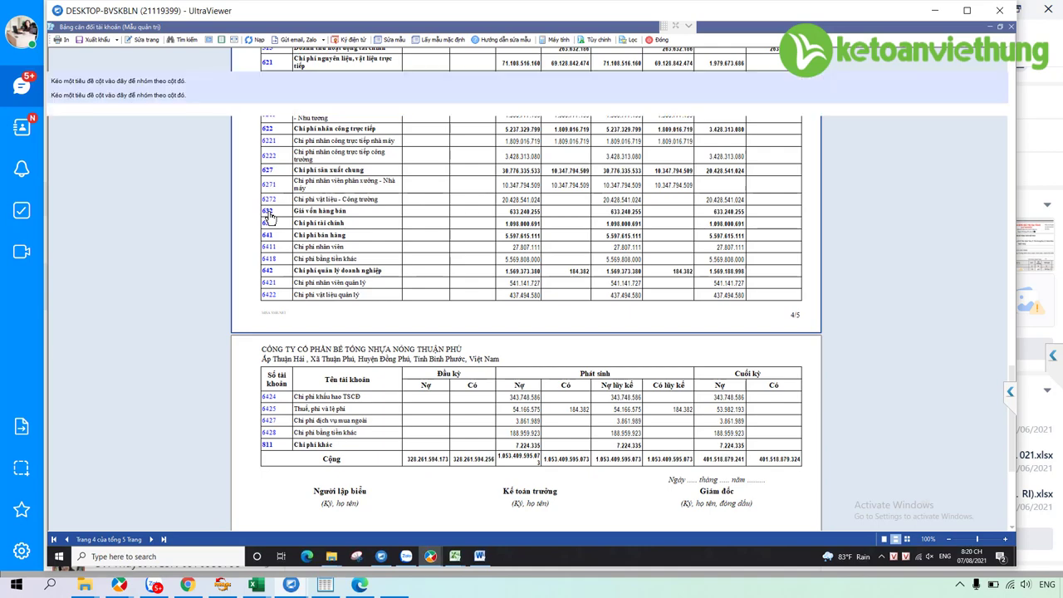
Compare the revenue accounts 511 and 515 with the production cost and expense accounts in the trial balance.
scroll(747, 353, "up", 3)
scroll(747, 353, "down", 5)
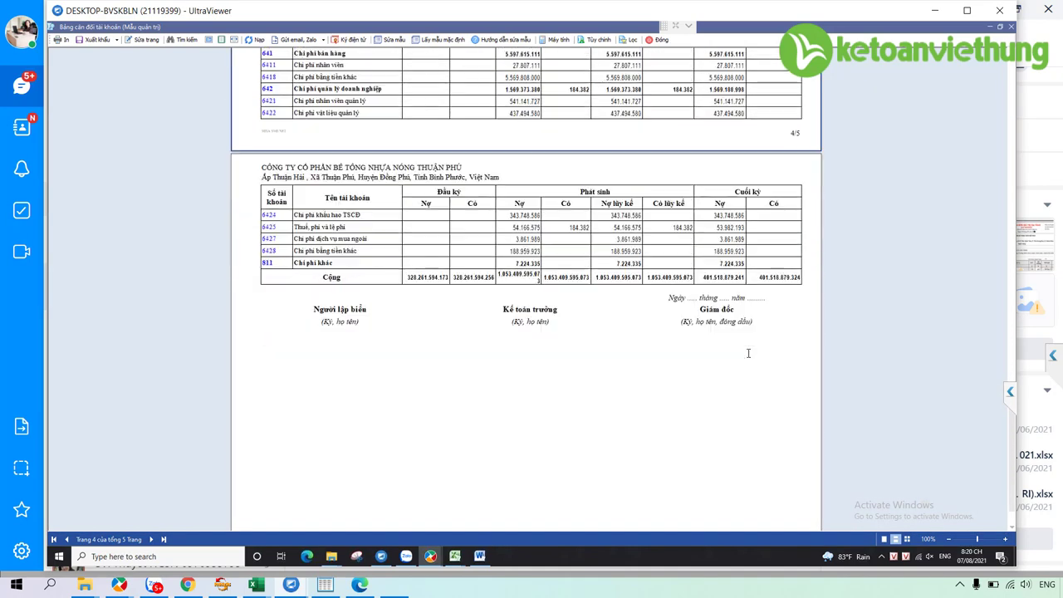
scroll(747, 353, "up", 2)
scroll(747, 353, "up", 3)
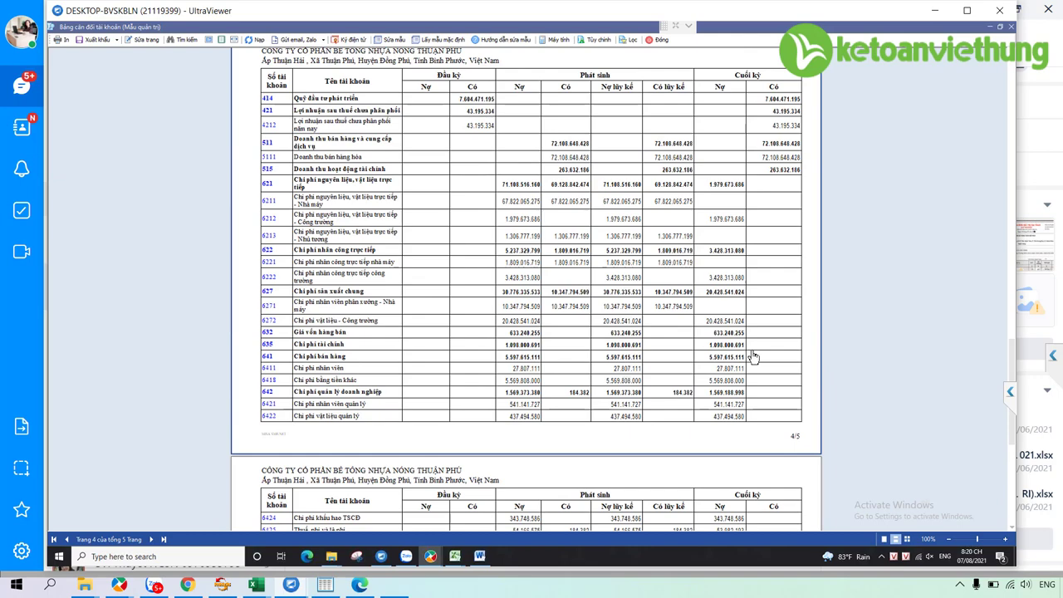
scroll(747, 353, "down", 2)
scroll(747, 353, "up", 1)
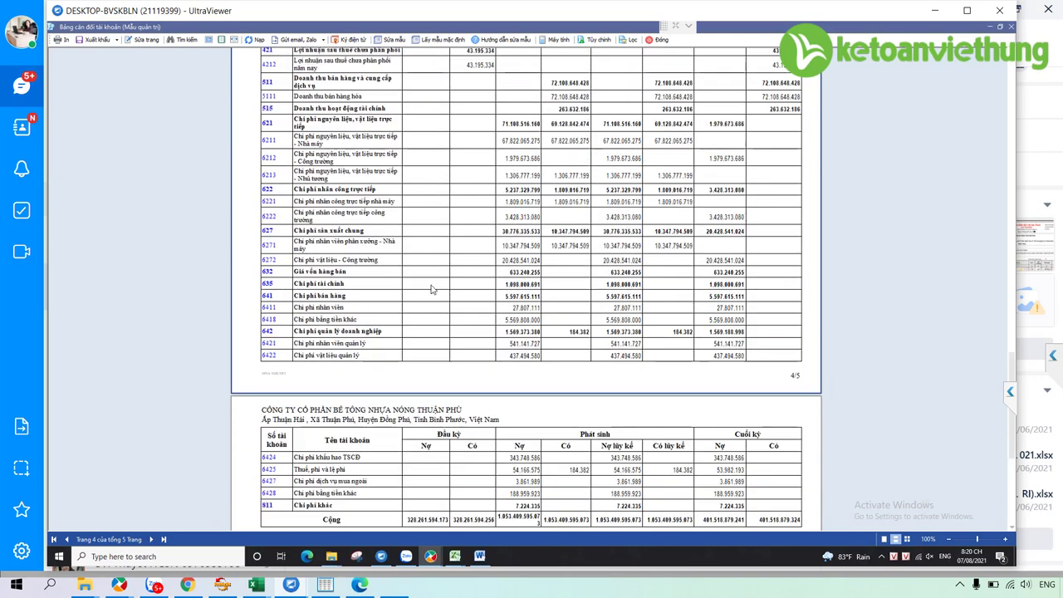
Re-read expense accounts 621 to 811 in the trial balance and request the detail report for cost of goods sold account 632.
scroll(415, 289, "up", 1)
scroll(403, 290, "down", 2)
scroll(390, 291, "up", 1)
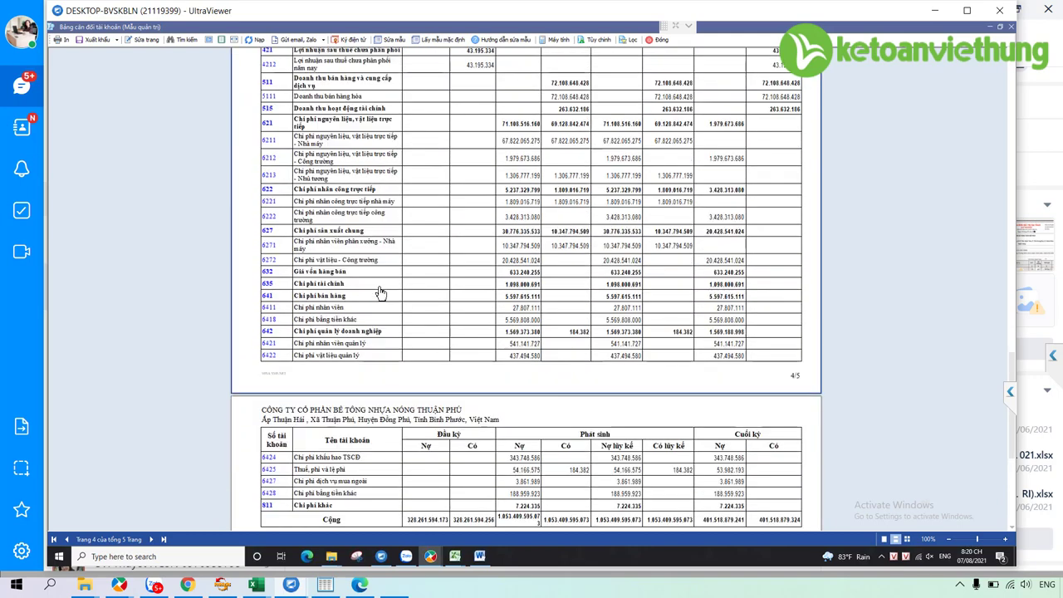
scroll(357, 296, "down", 3)
scroll(315, 299, "up", 2)
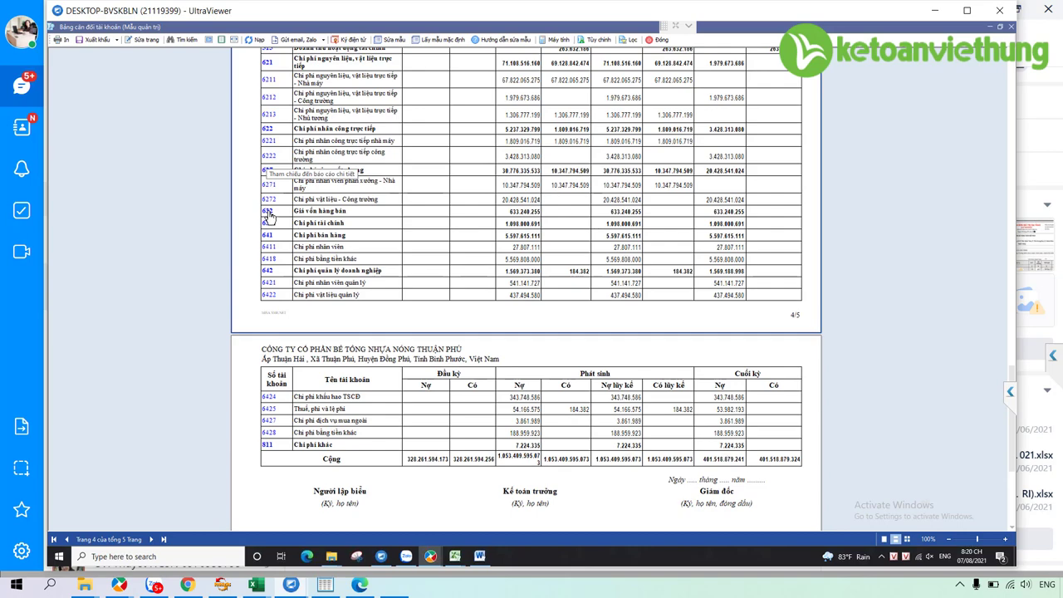
left_click(268, 214)
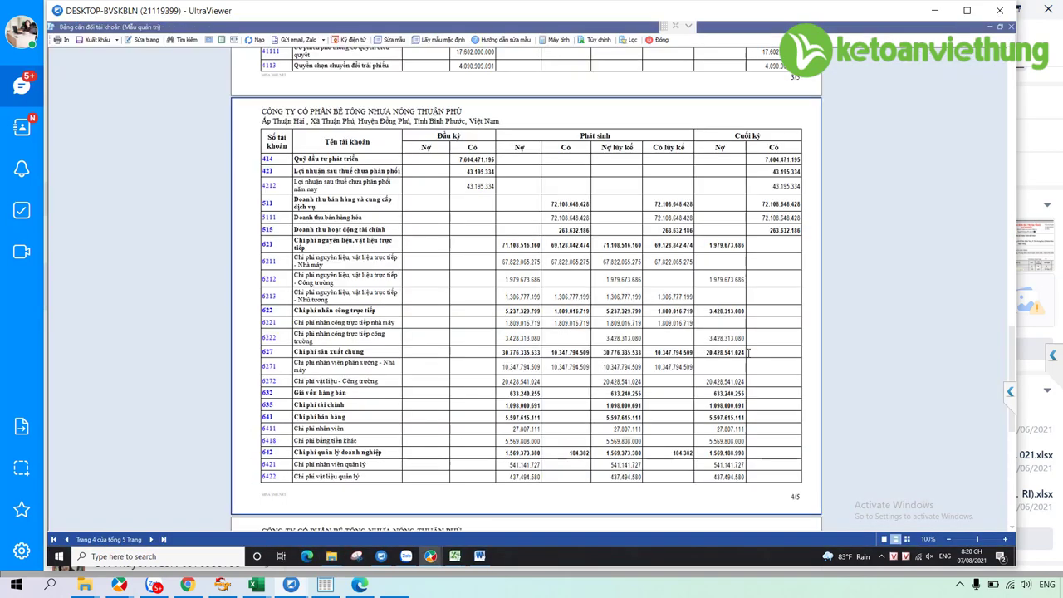
Examine the trial balance from revenue account 511 through production costs, account 632 and other expenses 811, including the totals row.
scroll(748, 353, "down", 5)
scroll(748, 353, "up", 2)
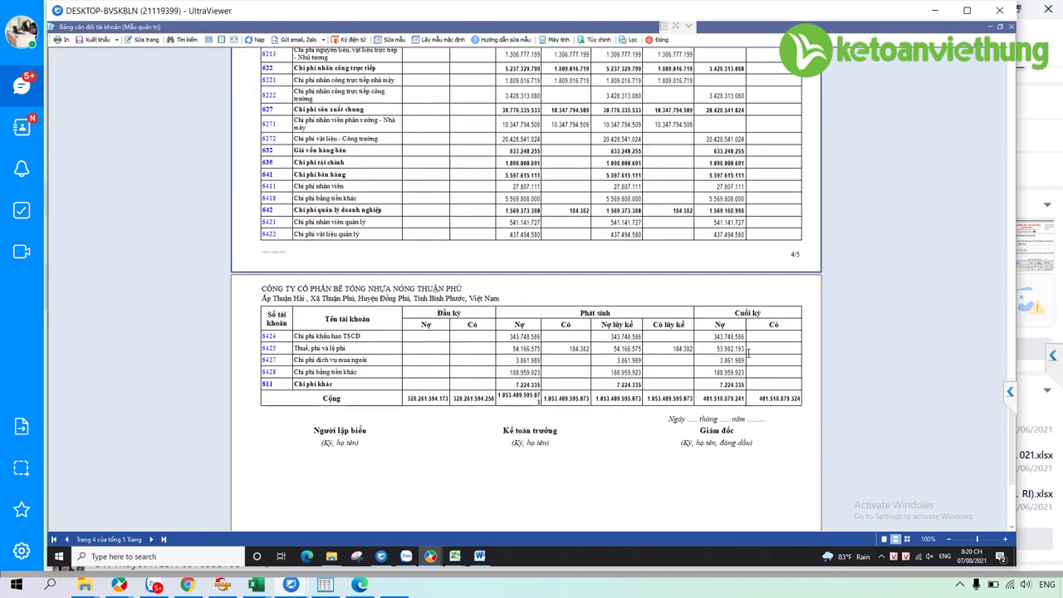
scroll(748, 354, "up", 6)
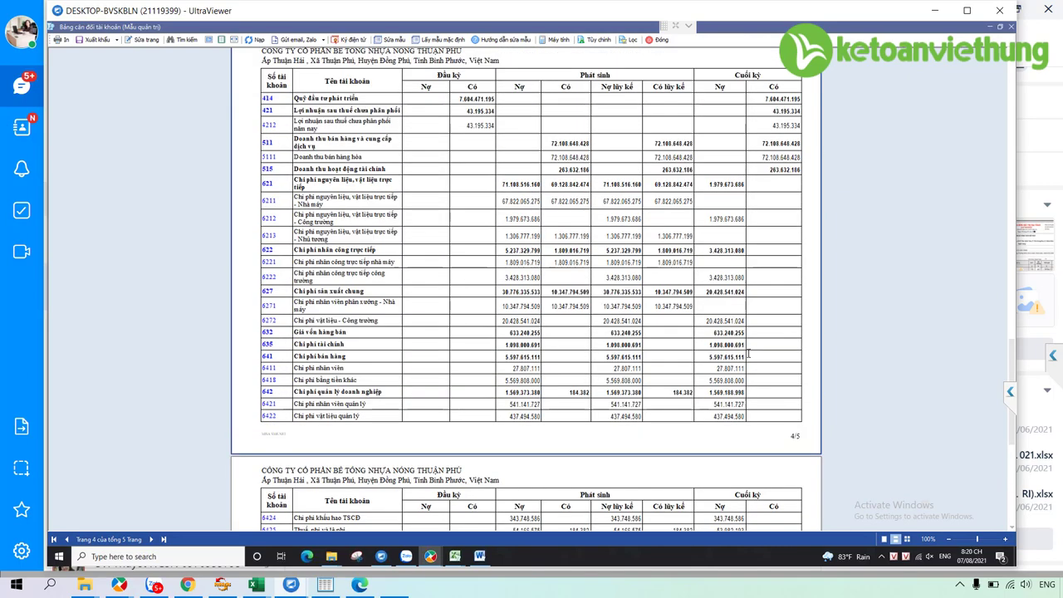
scroll(681, 332, "down", 4)
scroll(498, 295, "up", 2)
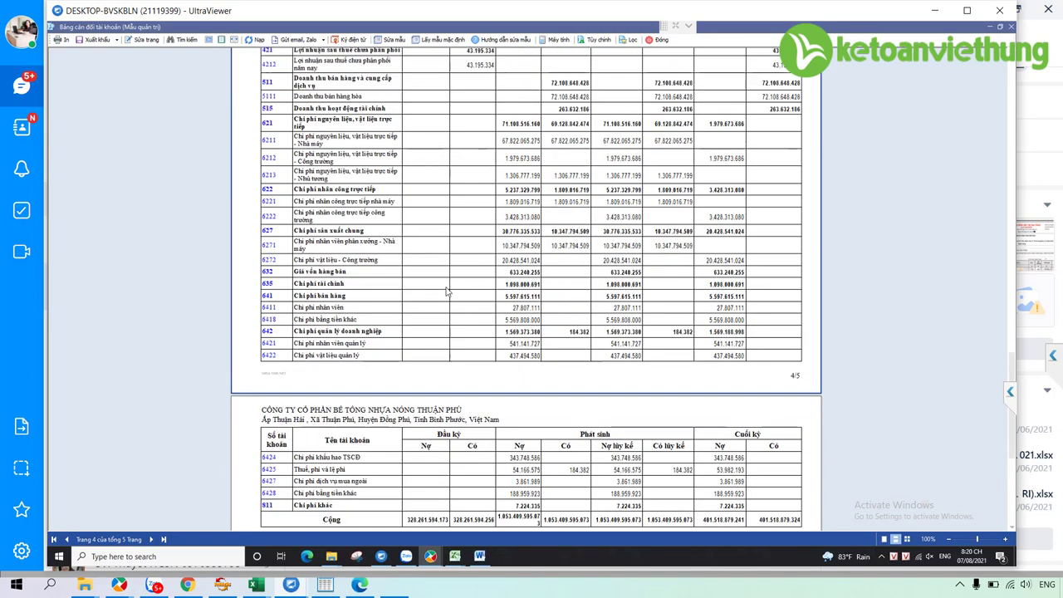
scroll(415, 291, "down", 2)
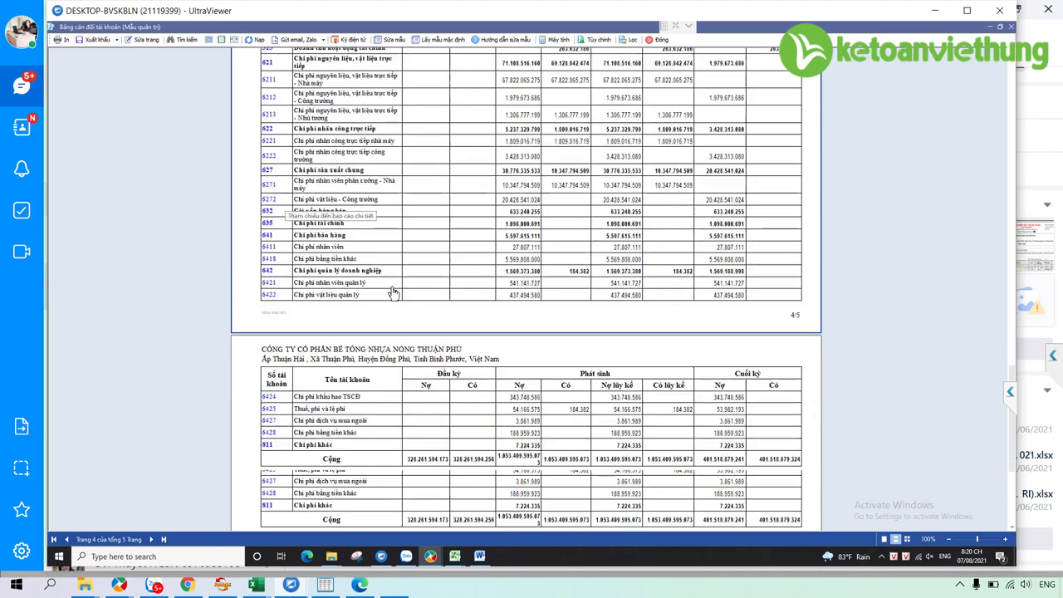
scroll(391, 292, "up", 4)
scroll(366, 292, "down", 8)
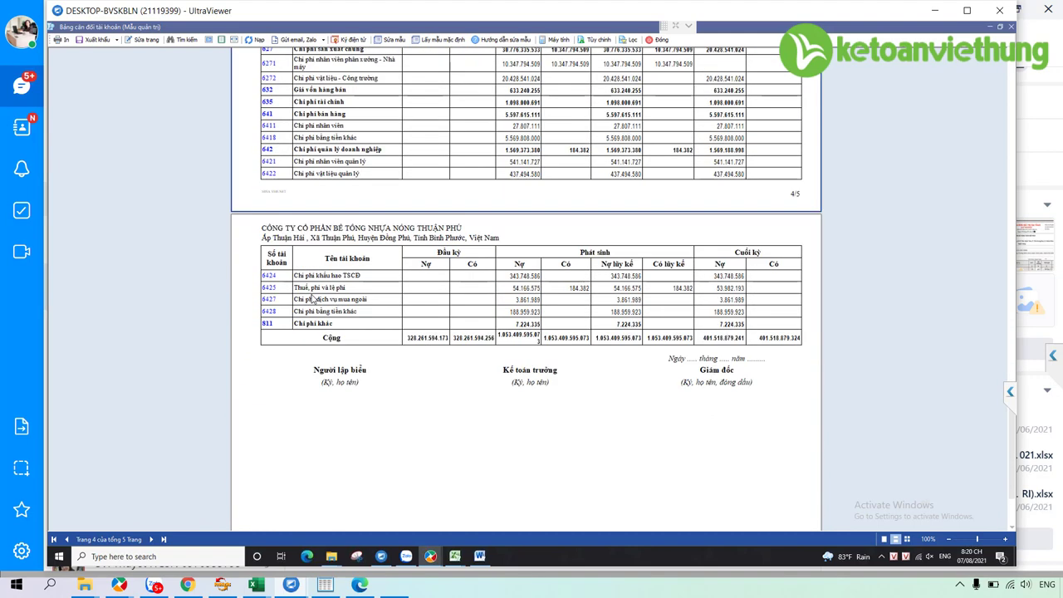
scroll(312, 297, "up", 2)
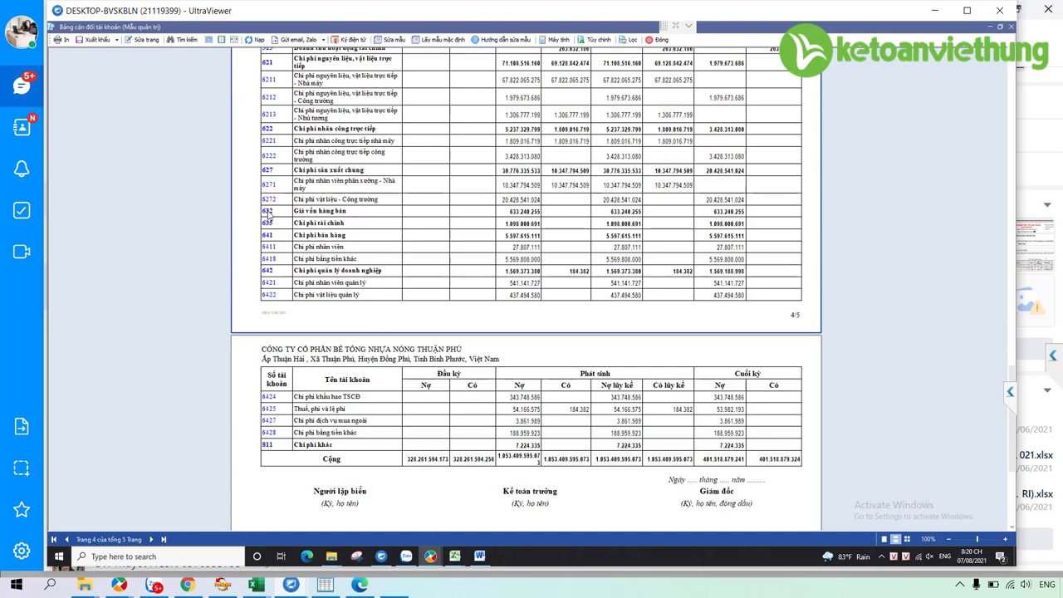
Open the detail ledger for account 632 and read its entries from the first goods issue to the closing balance.
left_click(269, 215)
left_click(267, 214)
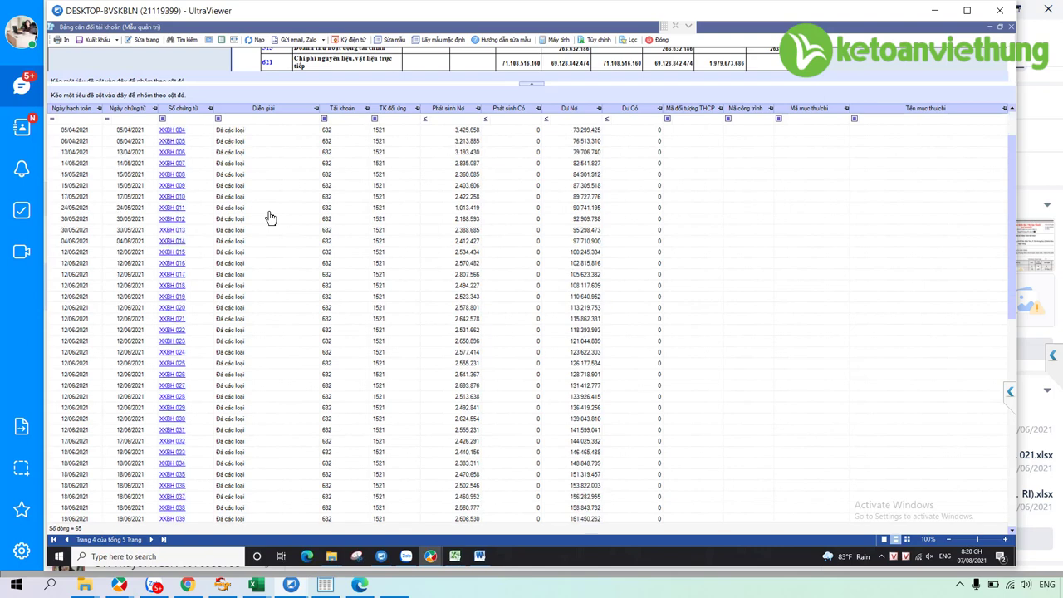
scroll(325, 294, "down", 6)
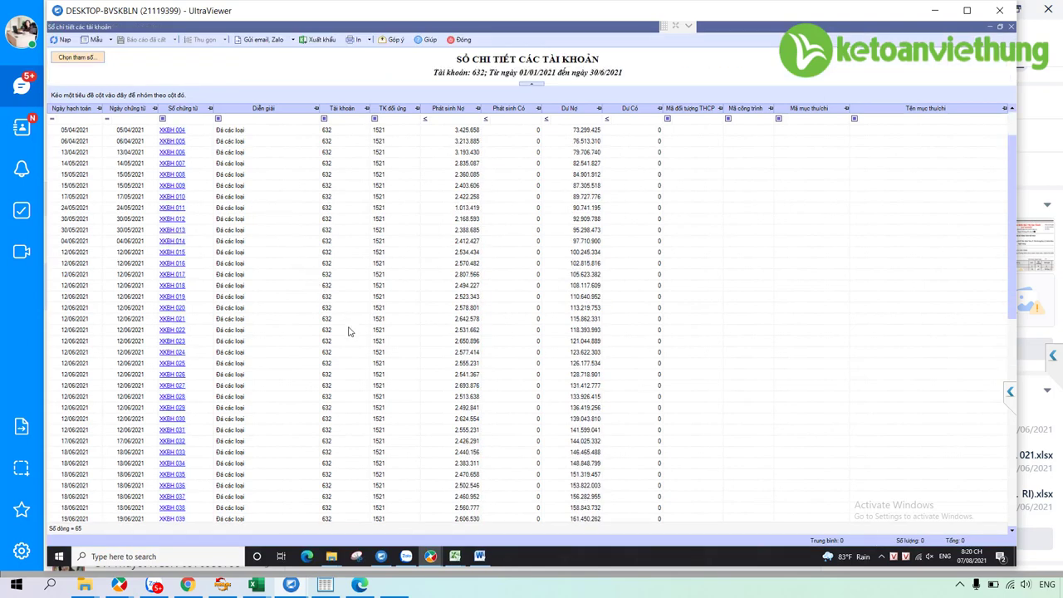
scroll(350, 340, "down", 1)
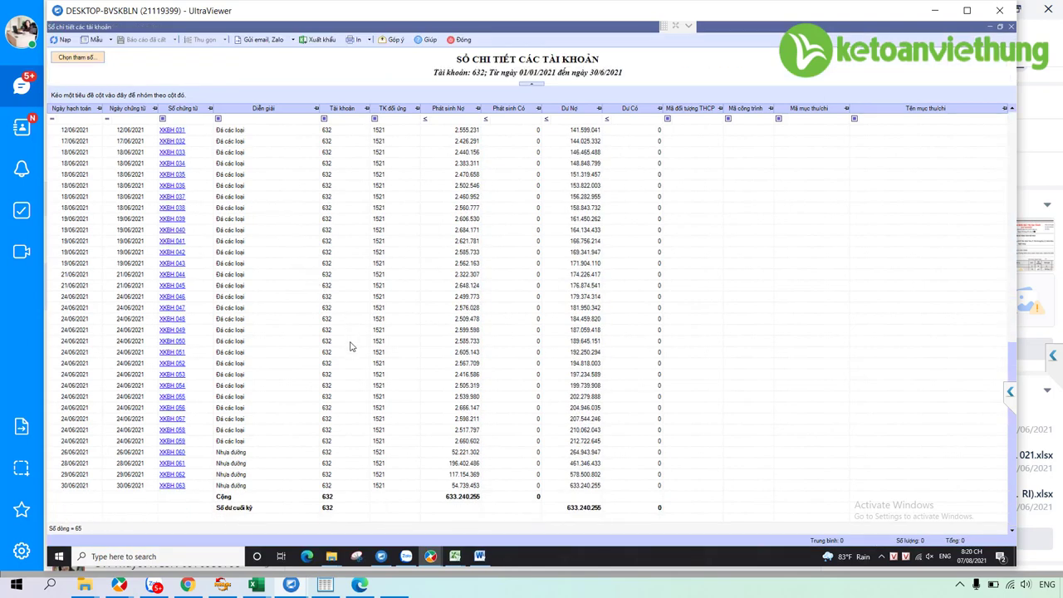
scroll(350, 343, "up", 10)
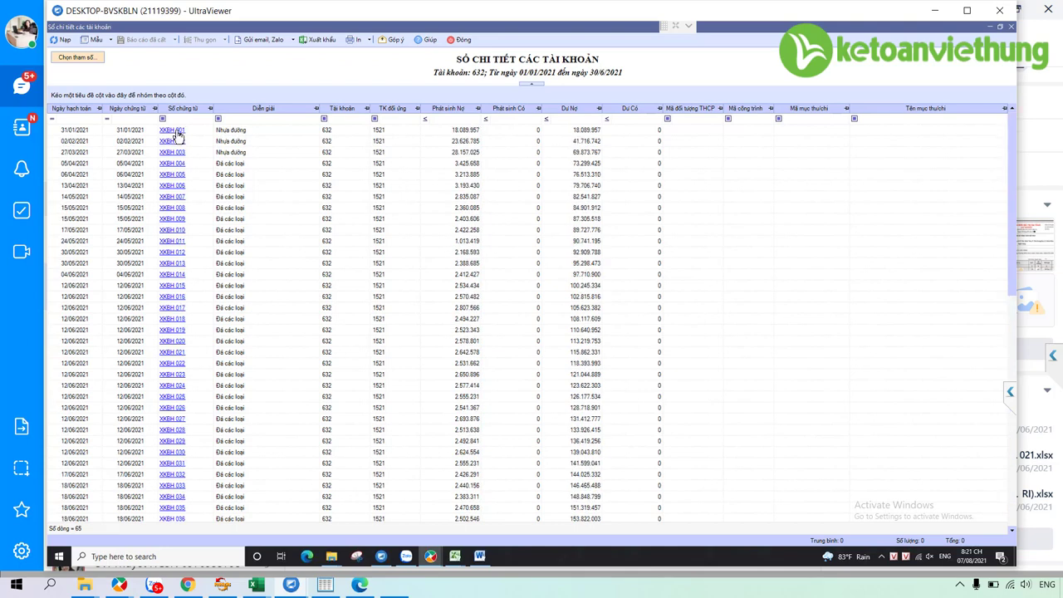
Inspect the item and statistics details of goods issue voucher XKBH 001, and close the voucher.
left_click(174, 131)
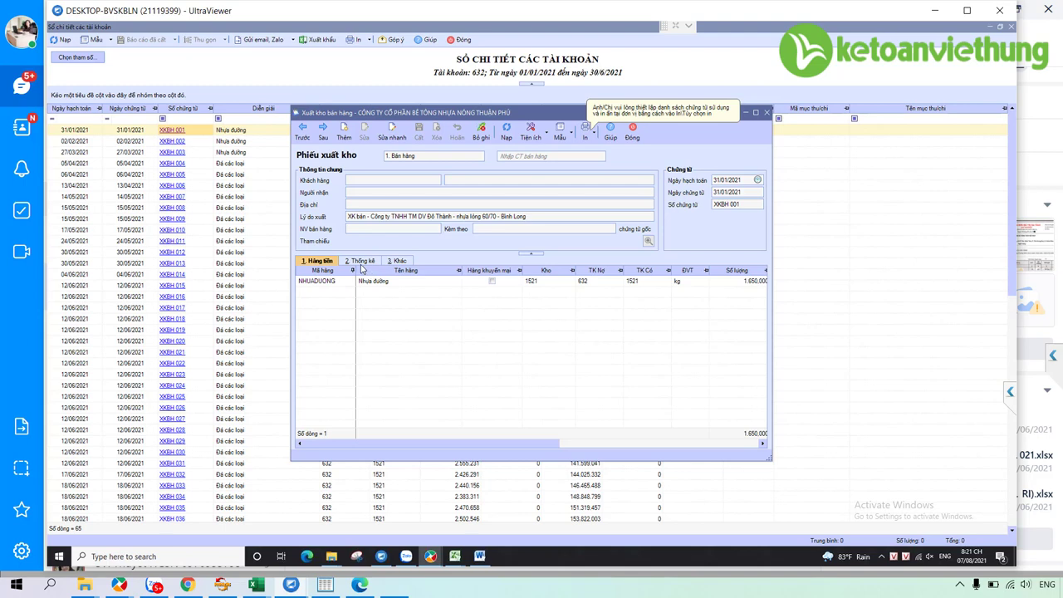
left_click(363, 260)
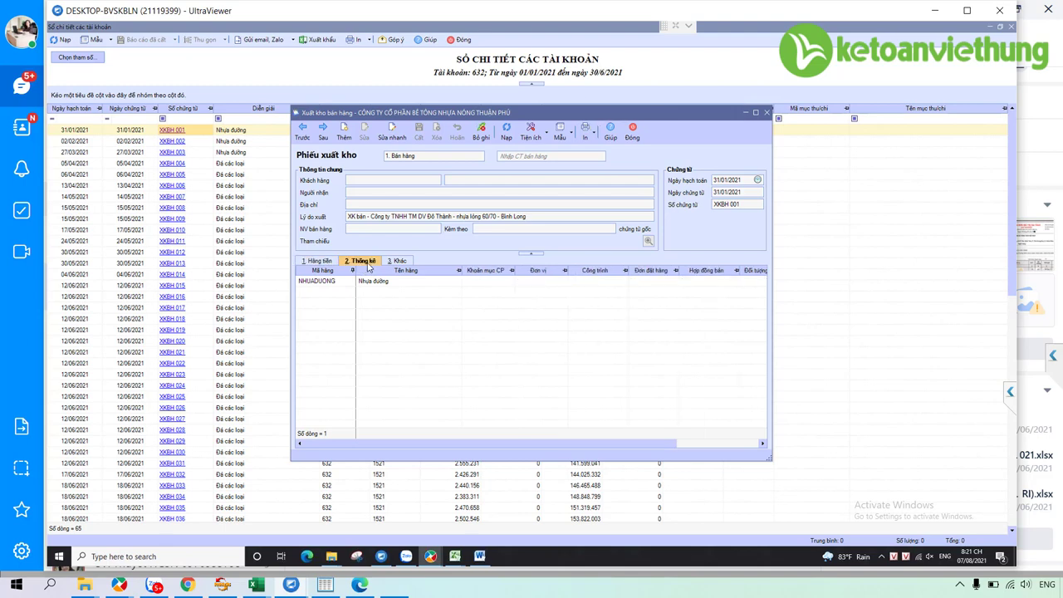
left_click(327, 264)
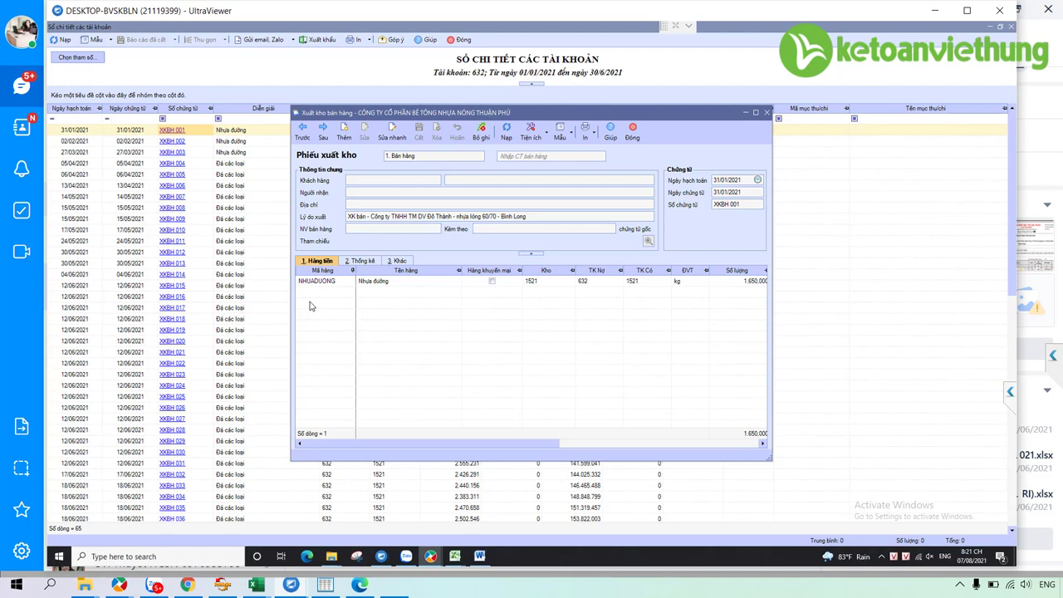
left_click(633, 133)
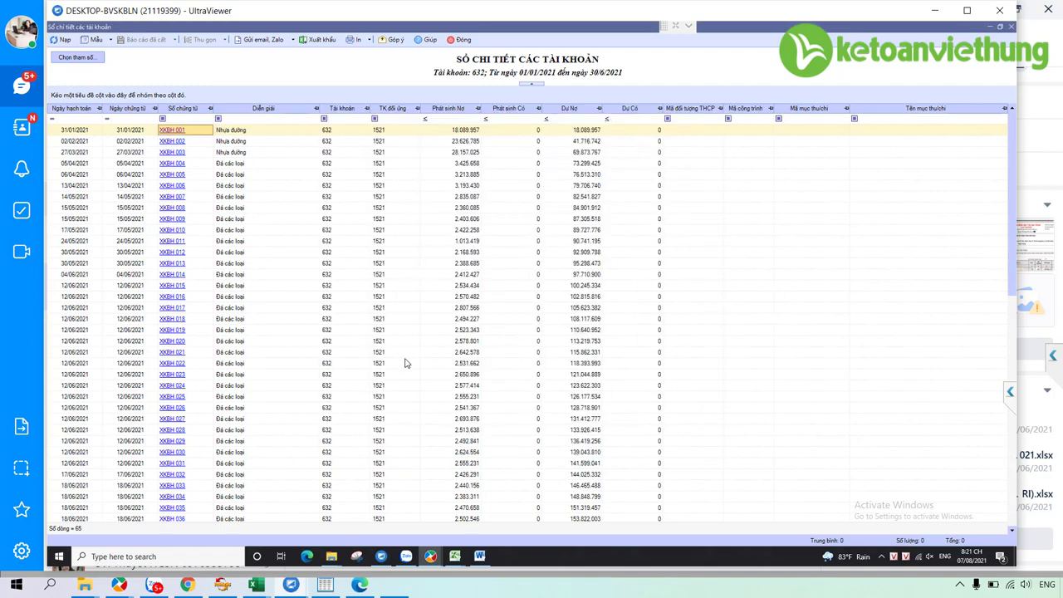
Recheck the account 632 ledger down to its closing balance and close it to return to the trial balance.
scroll(409, 369, "down", 9)
scroll(384, 391, "down", 2)
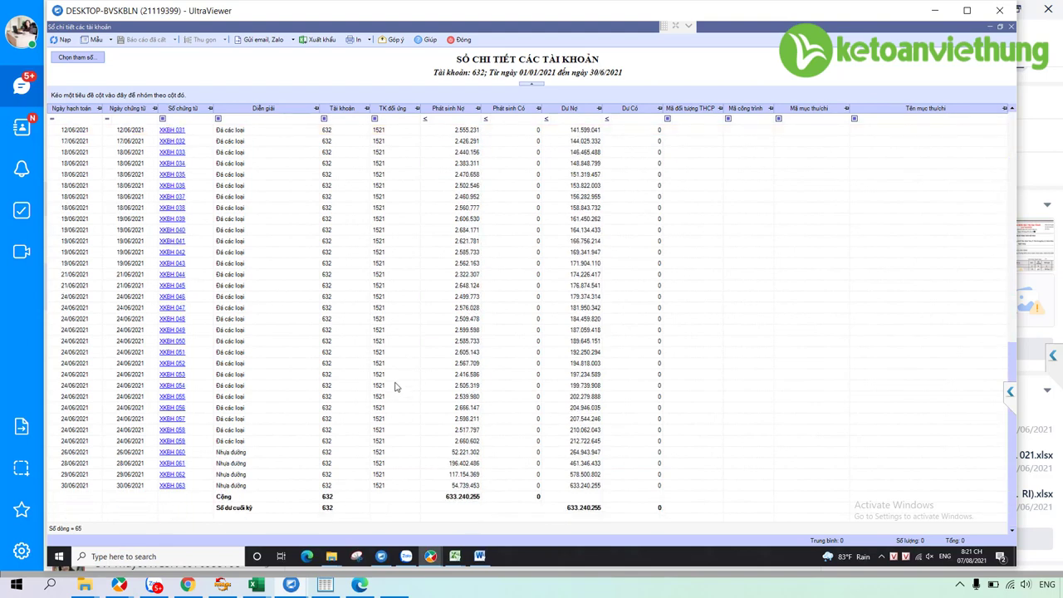
scroll(404, 357, "up", 7)
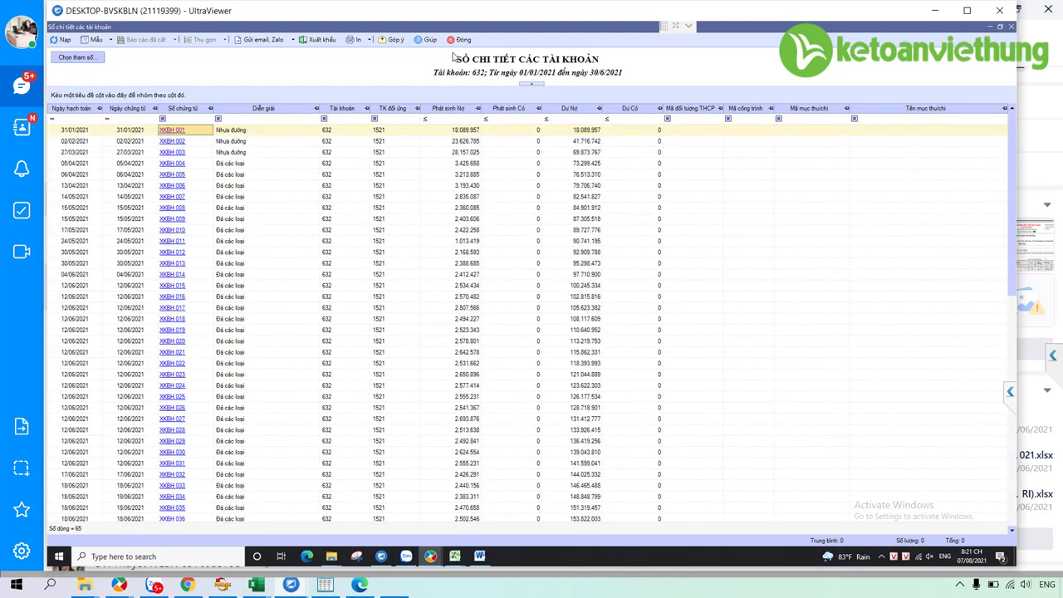
left_click(461, 39)
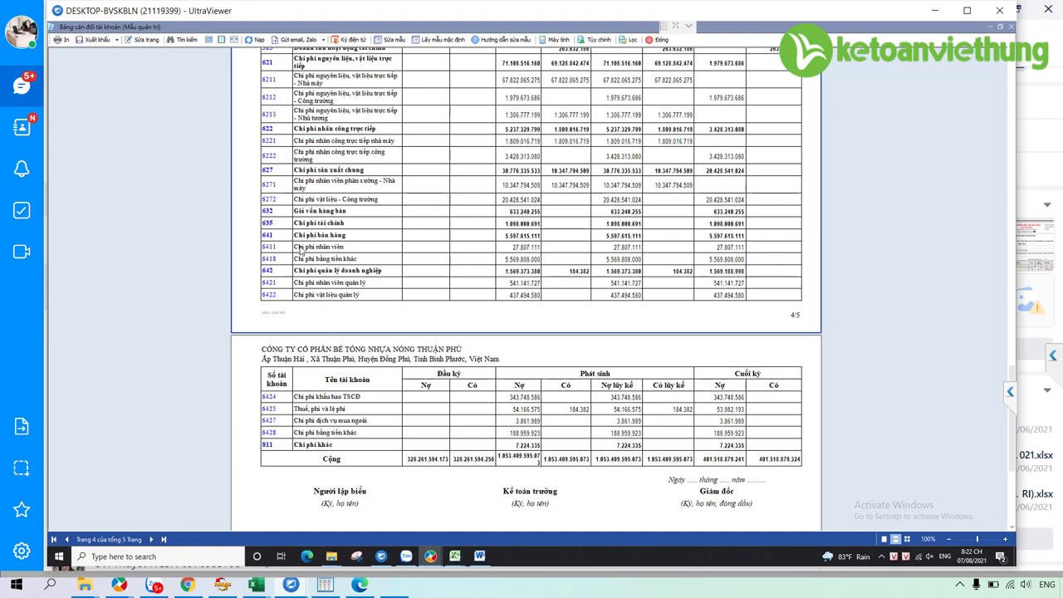
Open the detail ledger for revenue account 5111, view the sales voucher behind its first entry HB-001, and close the voucher.
scroll(288, 267, "up", 2)
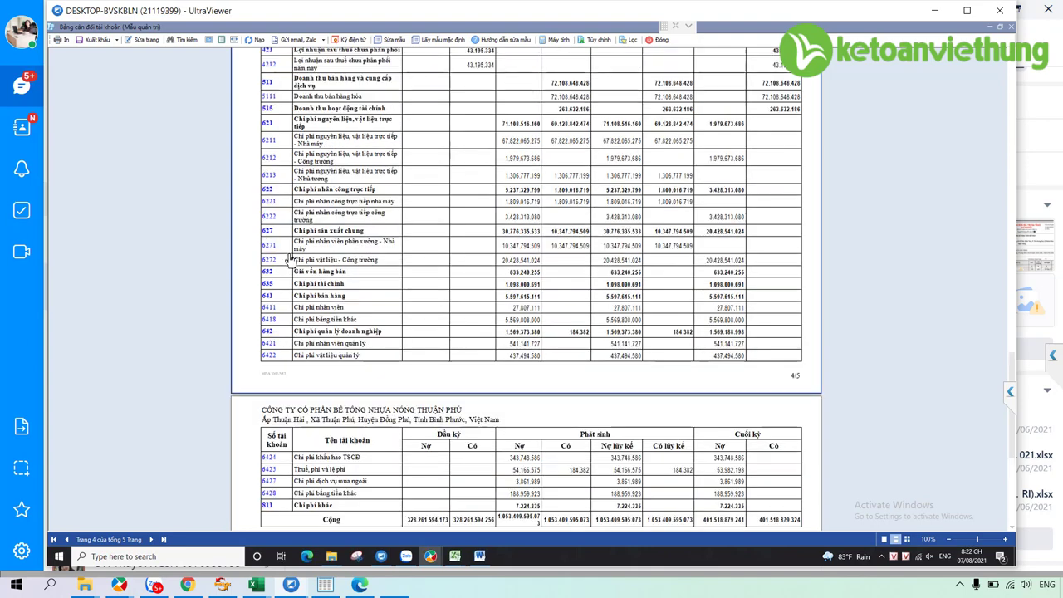
scroll(287, 291, "up", 4)
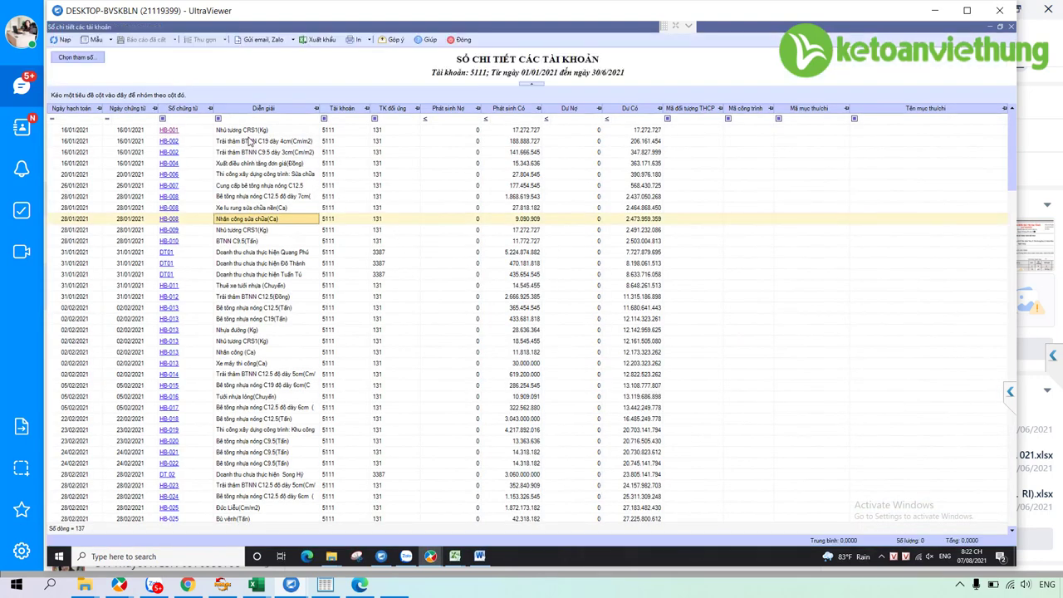
left_click(252, 134)
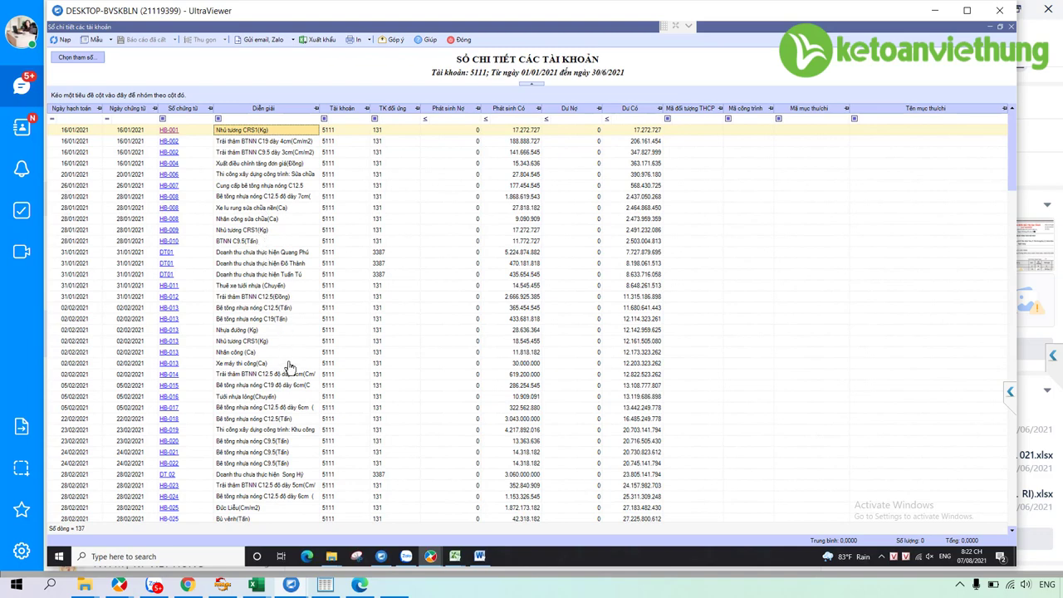
key("Return")
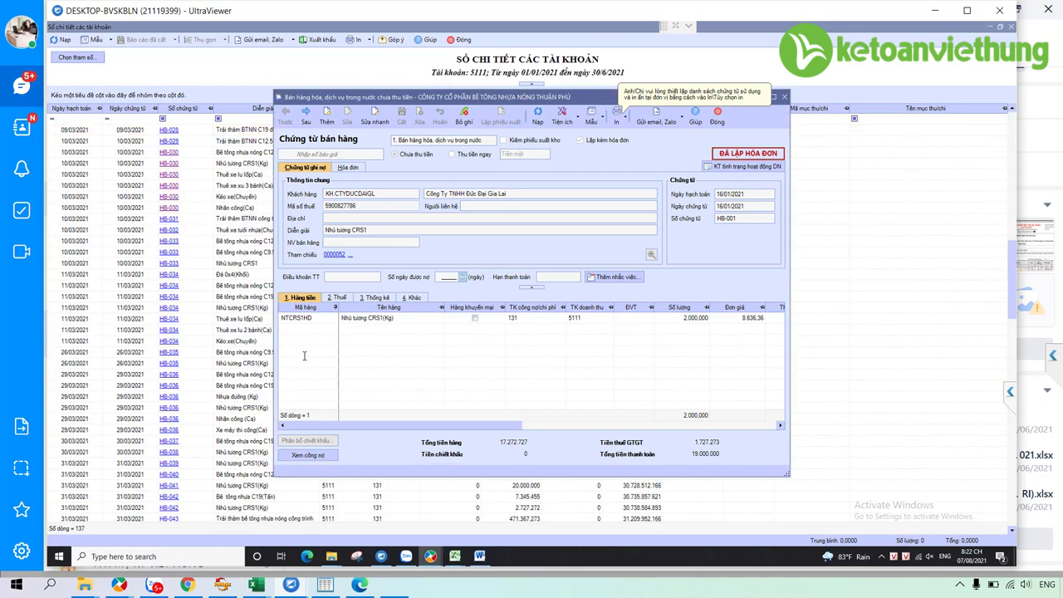
left_click(718, 116)
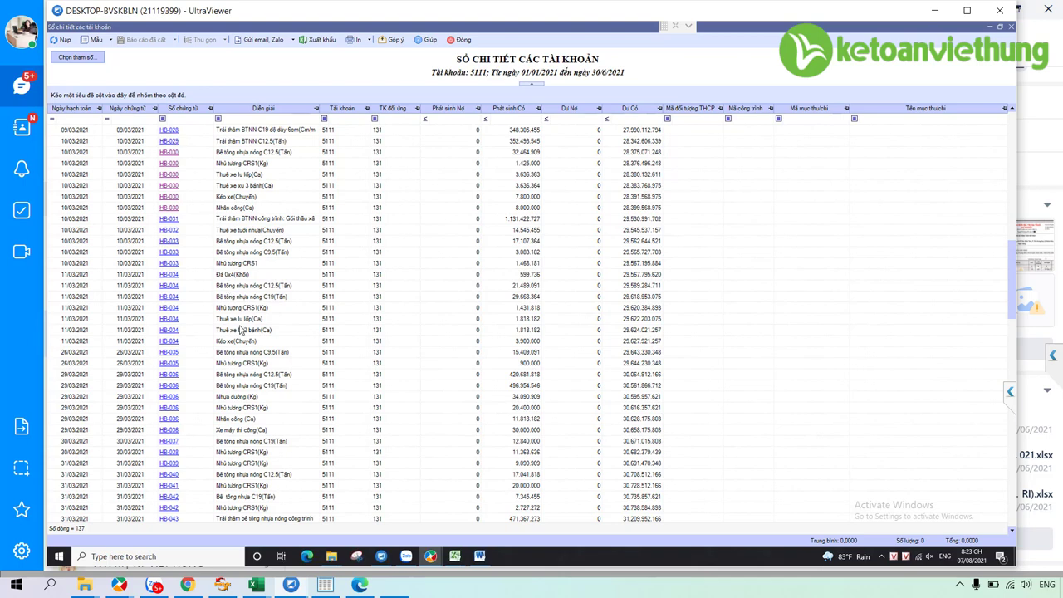
Scan the March entries of the account 5111 ledger, recheck the Nhũ tương CRS1(Kg) line in sales voucher HB-001, and close the voucher.
scroll(241, 329, "down", 1)
scroll(240, 328, "up", 3)
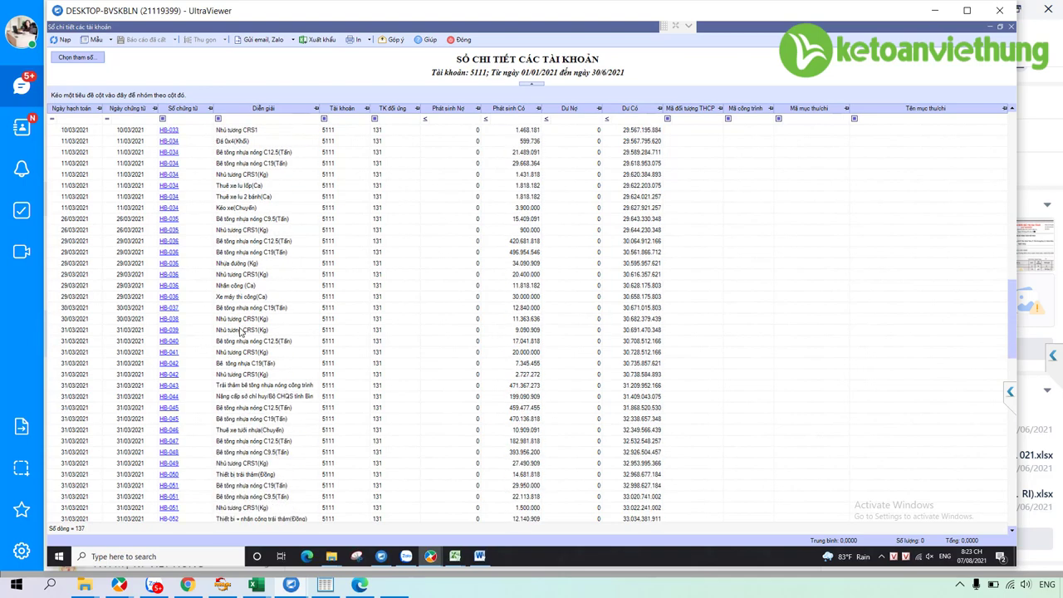
scroll(238, 325, "up", 11)
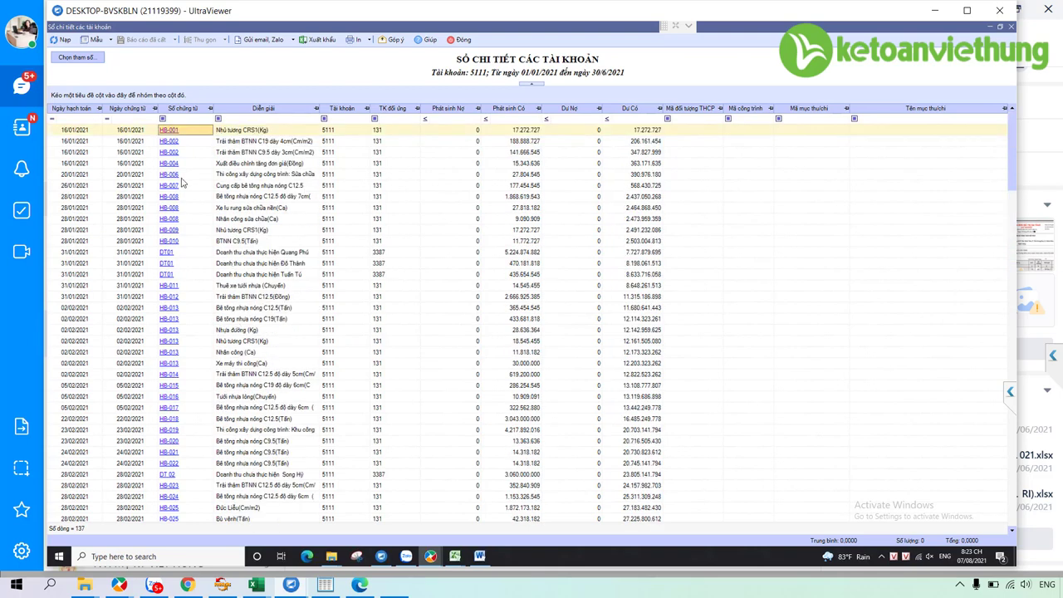
left_click(174, 135)
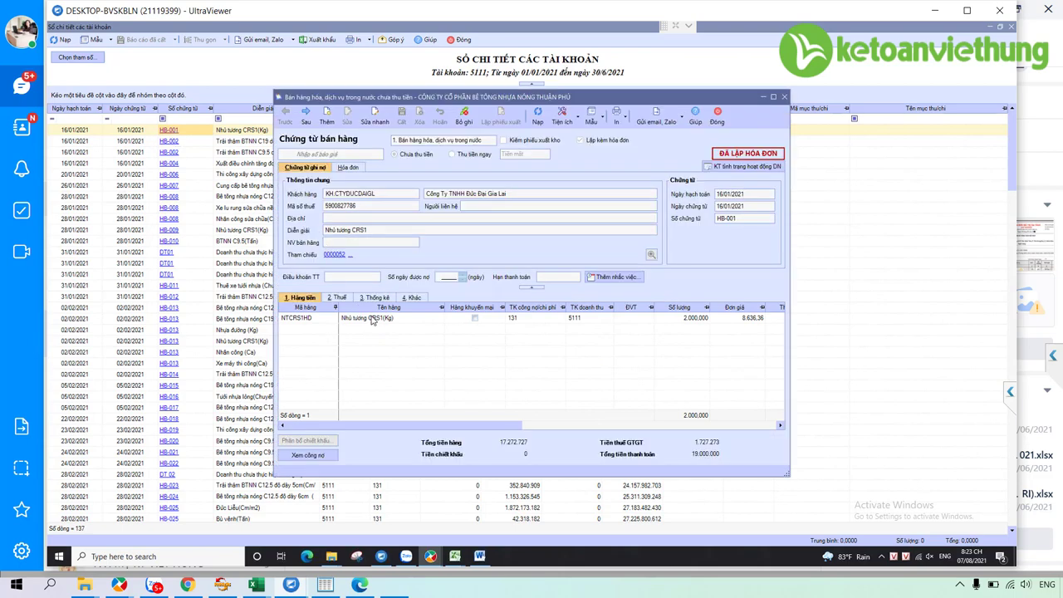
left_click(372, 320)
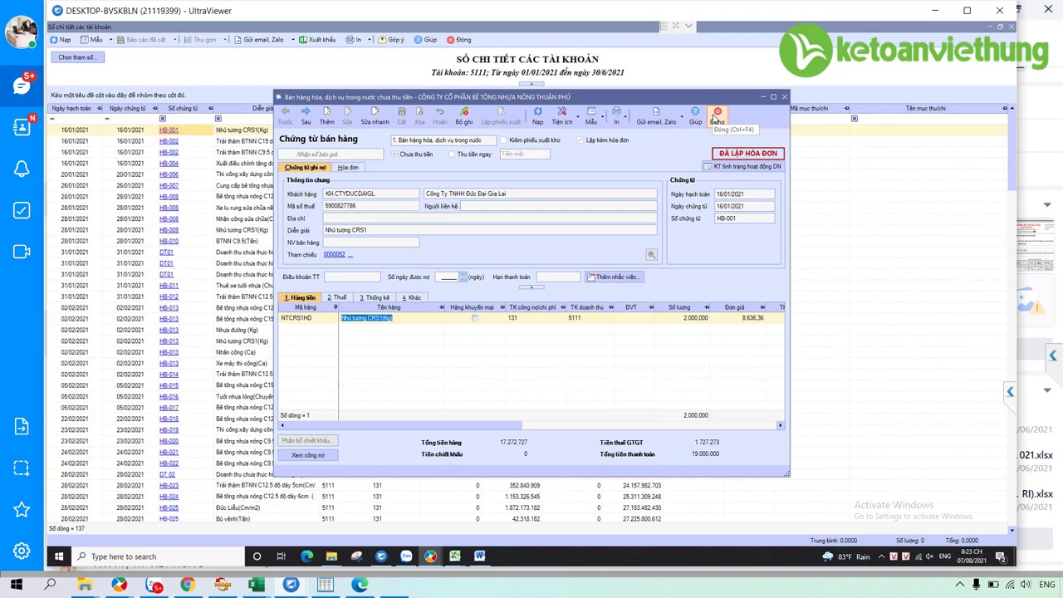
left_click(715, 116)
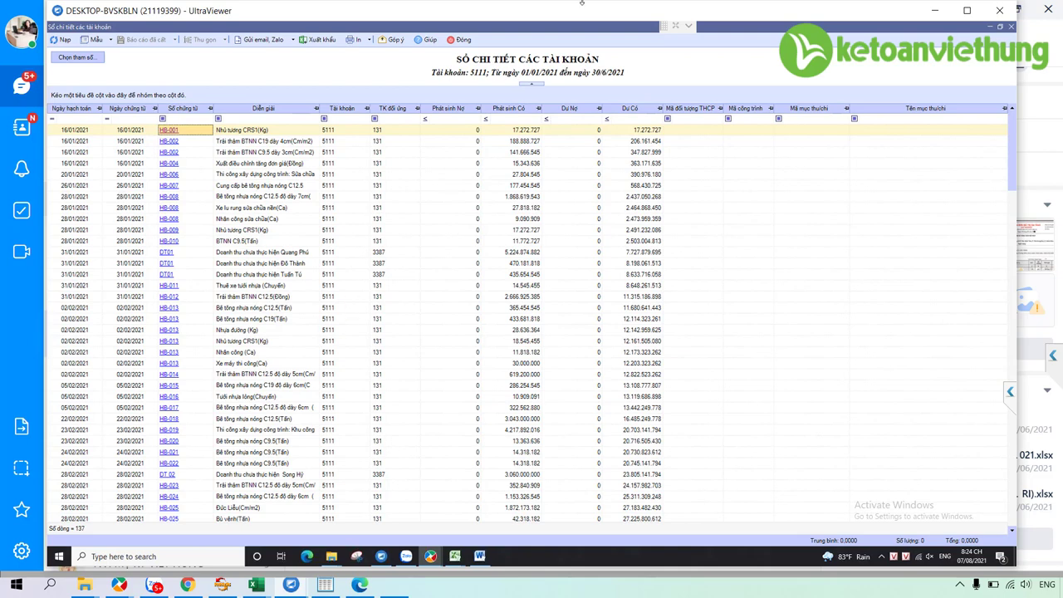
Close the account 5111 ledgers, the trial balance and sales voucher HB-030 to return to the financial reports list.
left_click(465, 40)
left_click(657, 40)
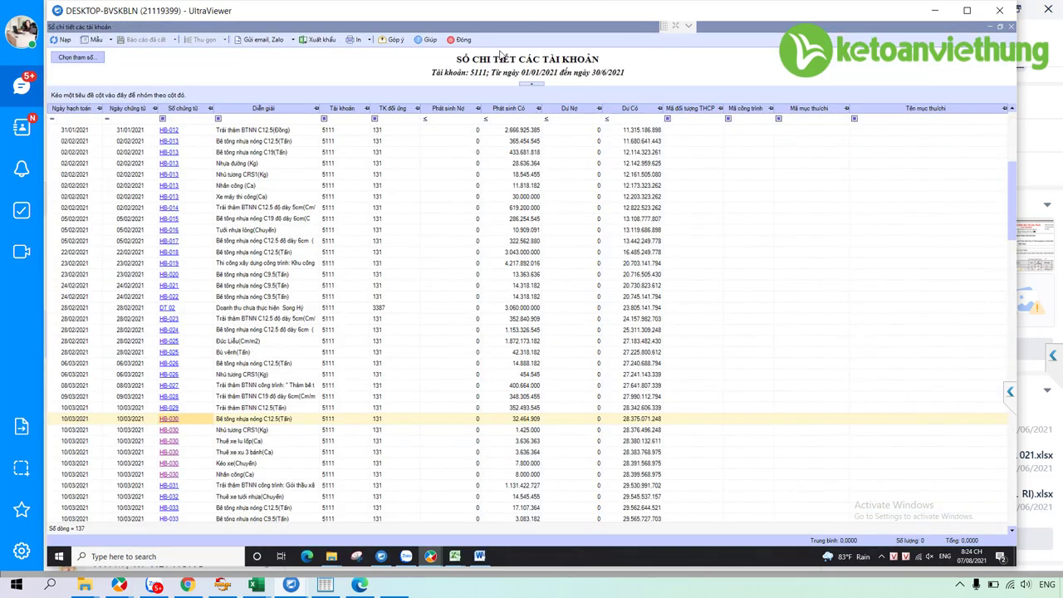
left_click(459, 40)
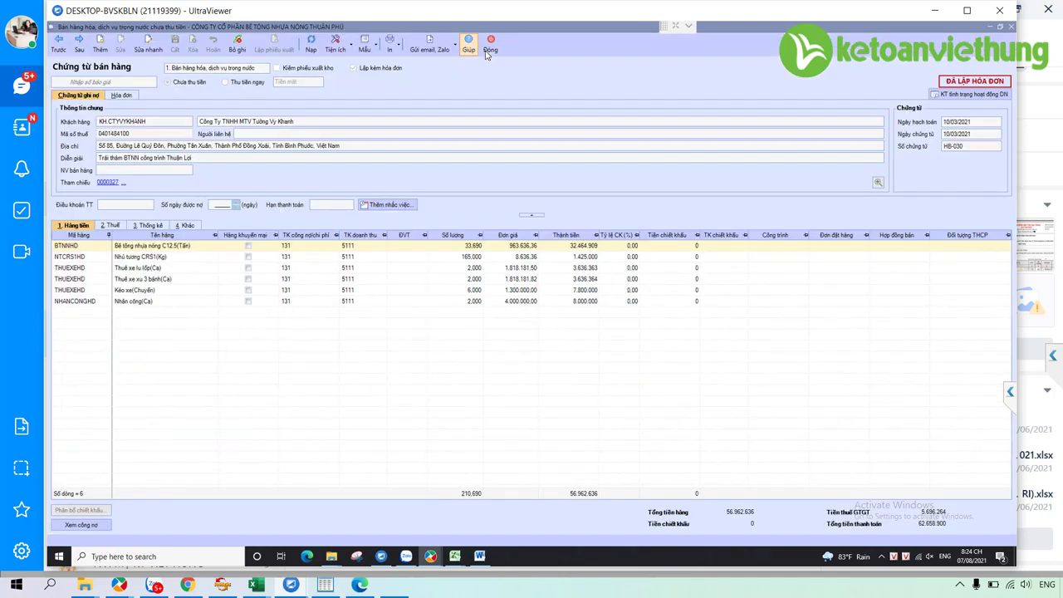
left_click(490, 48)
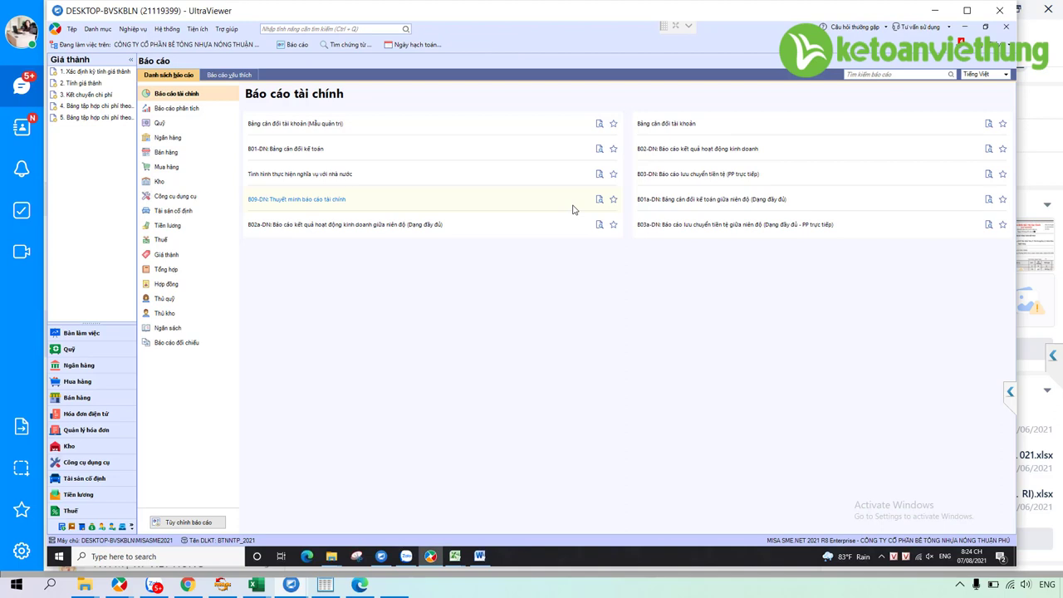
Switch to the T01-2021 Excel workbook to view the CTGS voucher sheet's cost entries, and return to MISA SME.
left_click(105, 32)
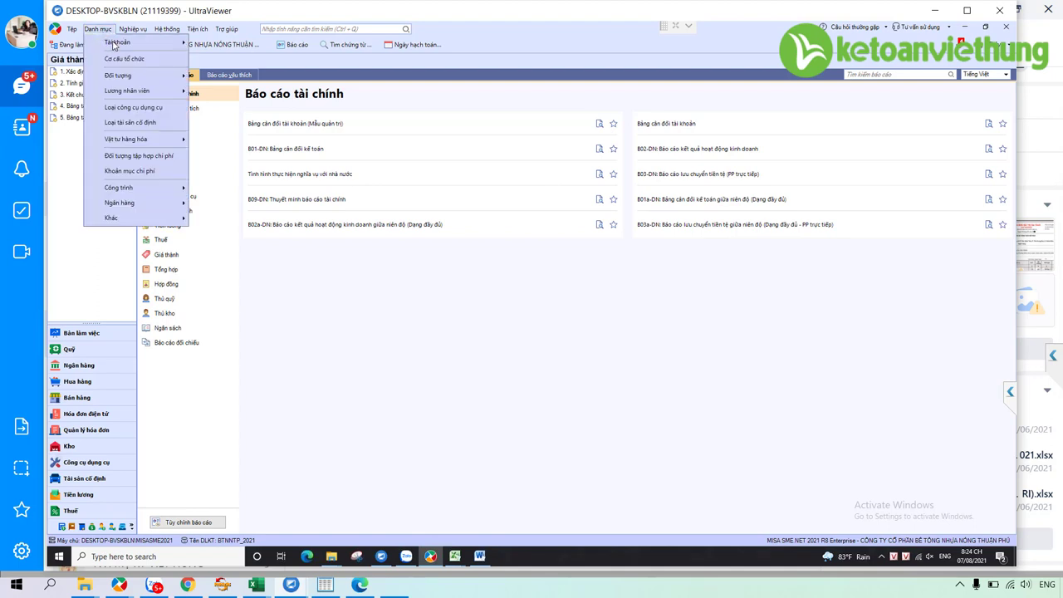
mouse_move(114, 46)
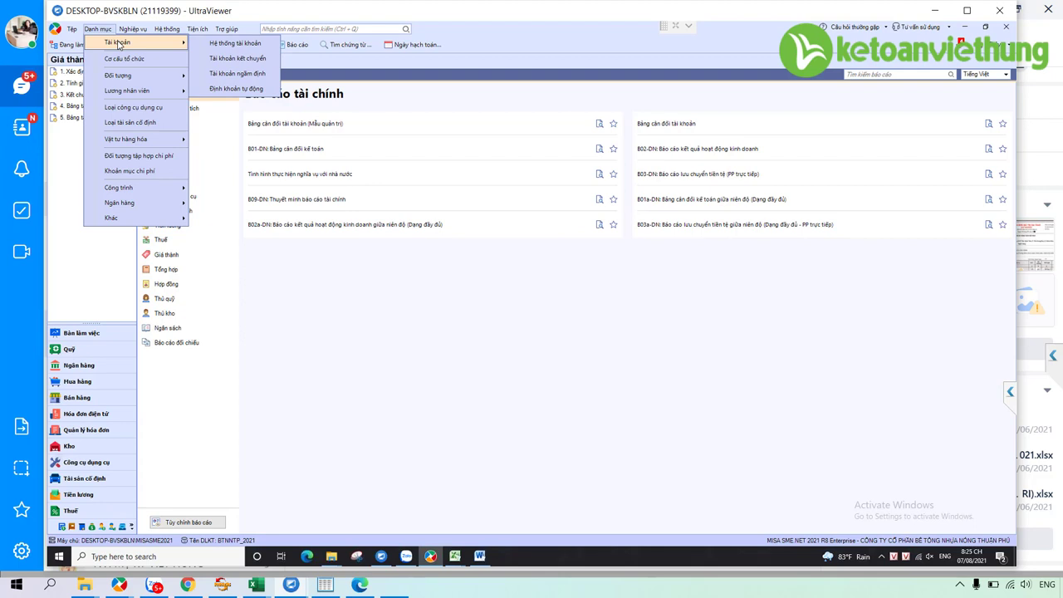
mouse_move(454, 555)
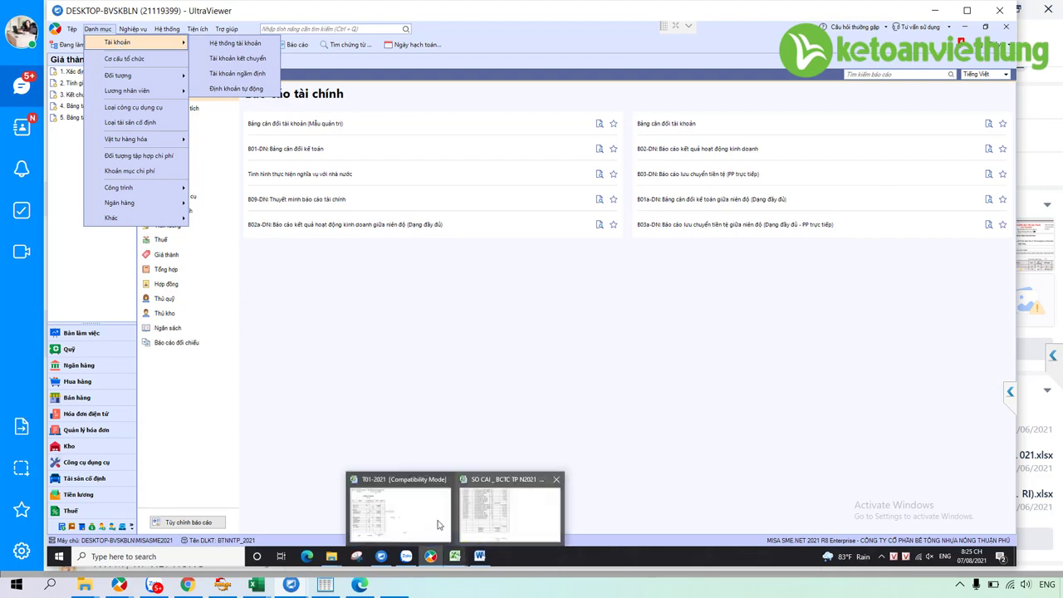
left_click(439, 524)
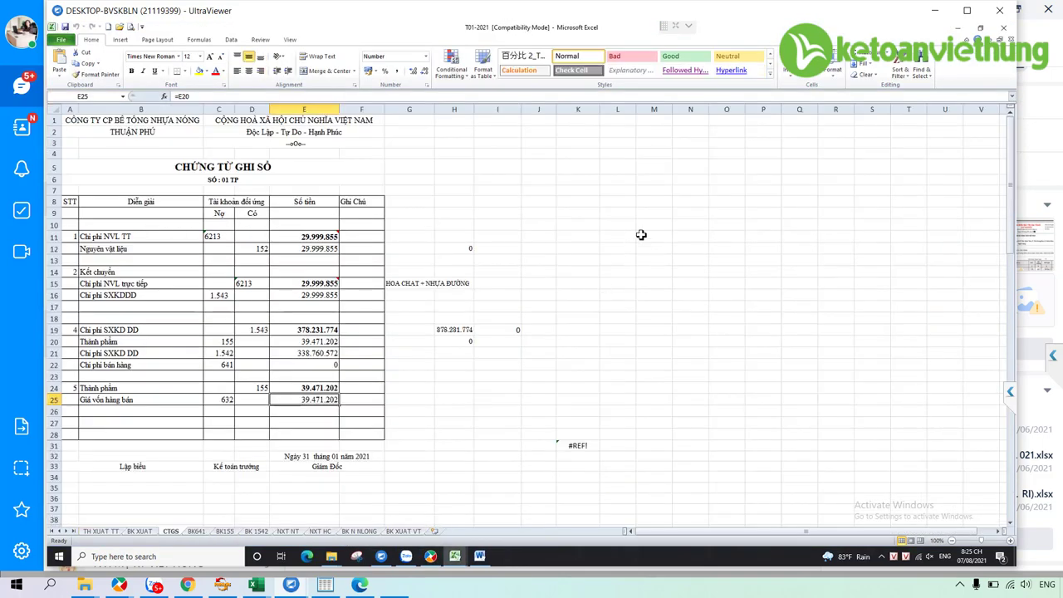
left_click(60, 556)
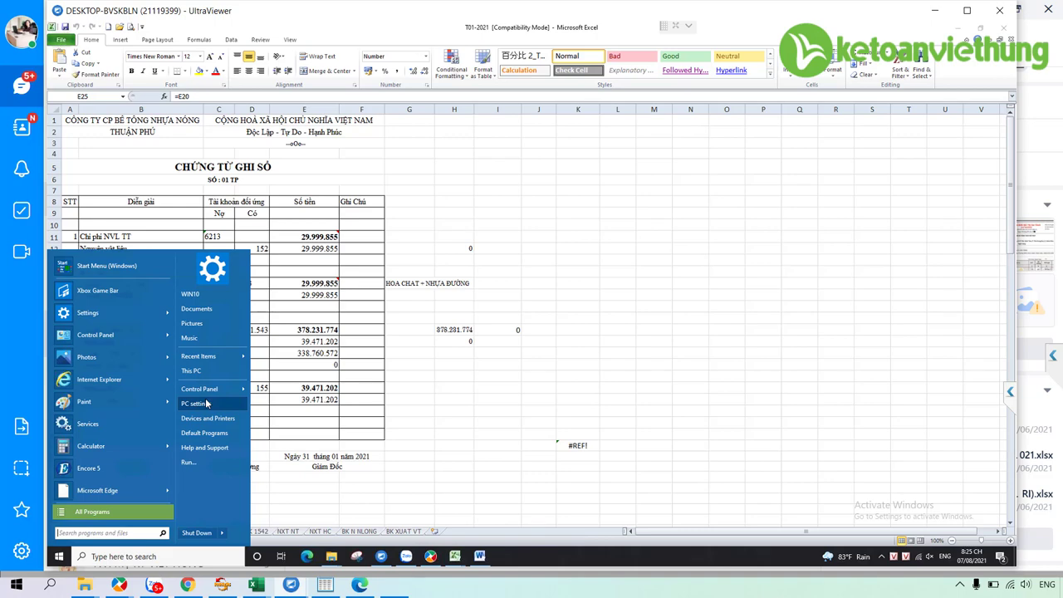
left_click(714, 237)
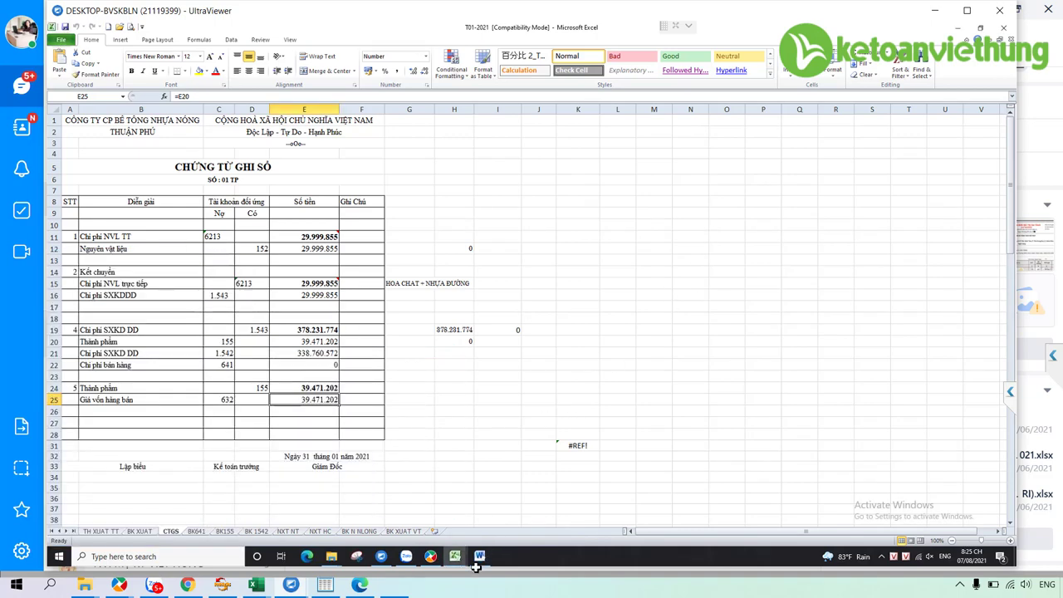
left_click(433, 553)
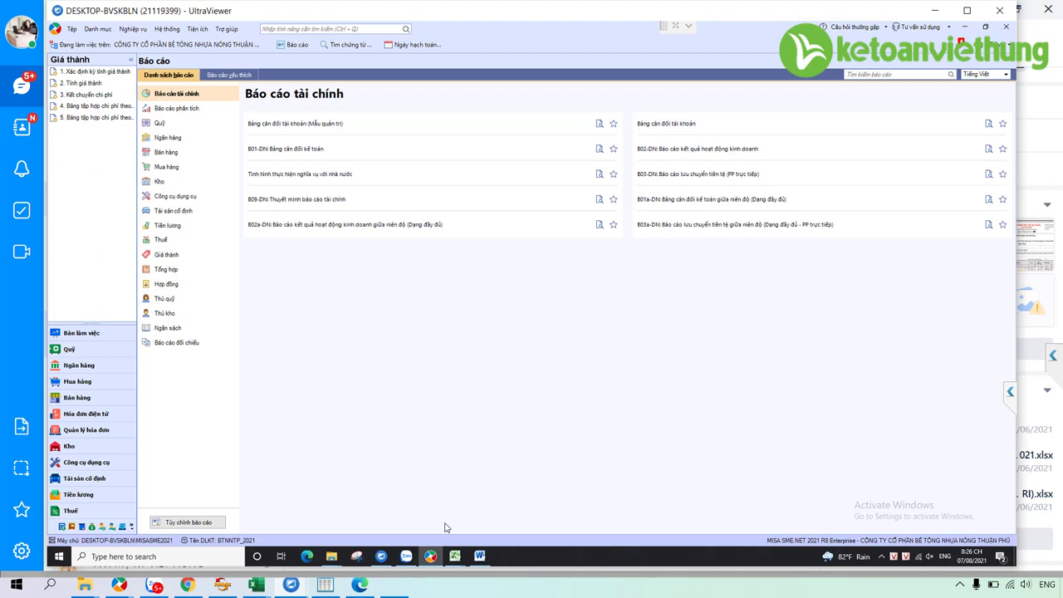
Open the chart of accounts (Hệ thống tài khoản), filter it by account number 511, and look over revenue sub-accounts 5111 to 5113.
left_click(103, 31)
mouse_move(143, 45)
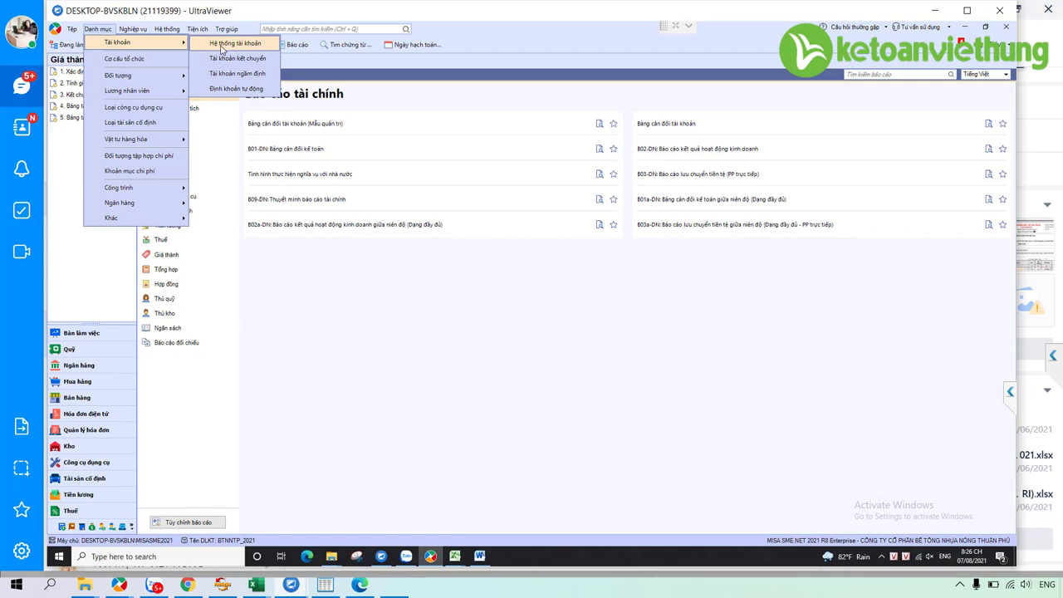
left_click(222, 46)
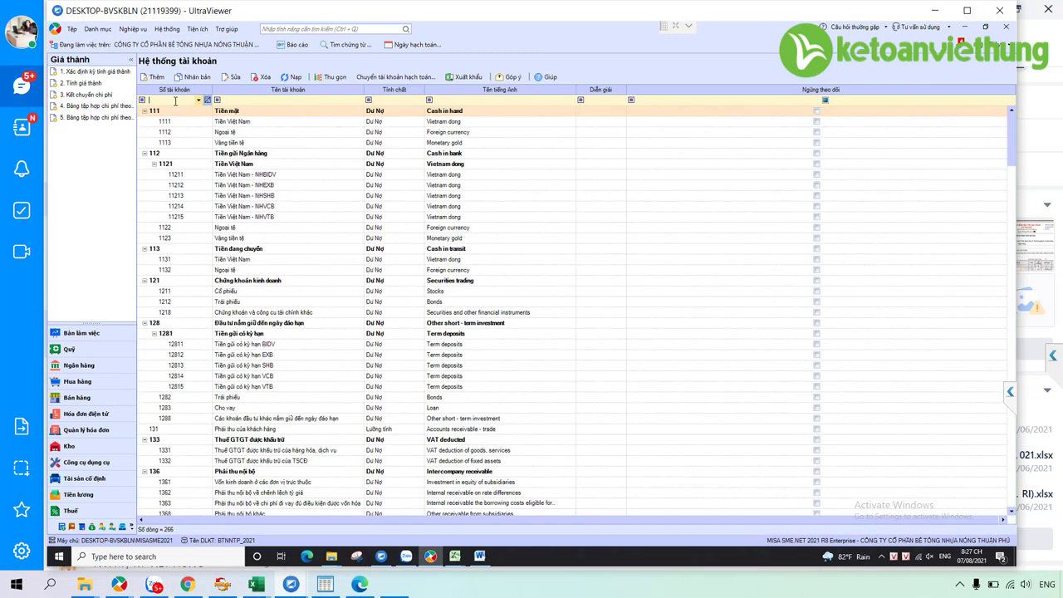
left_click(175, 101)
type("511")
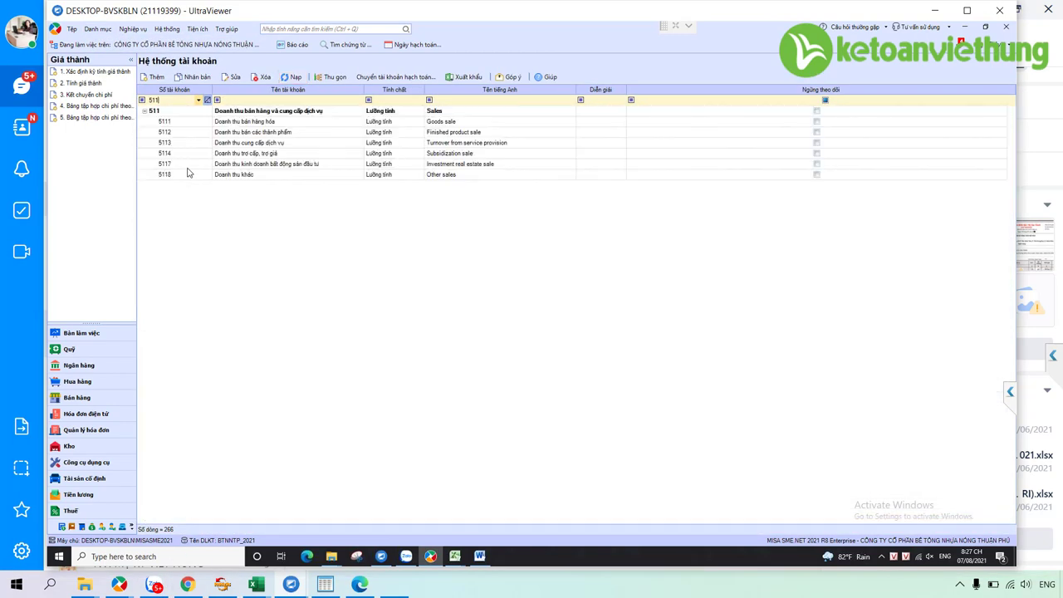
left_click(250, 124)
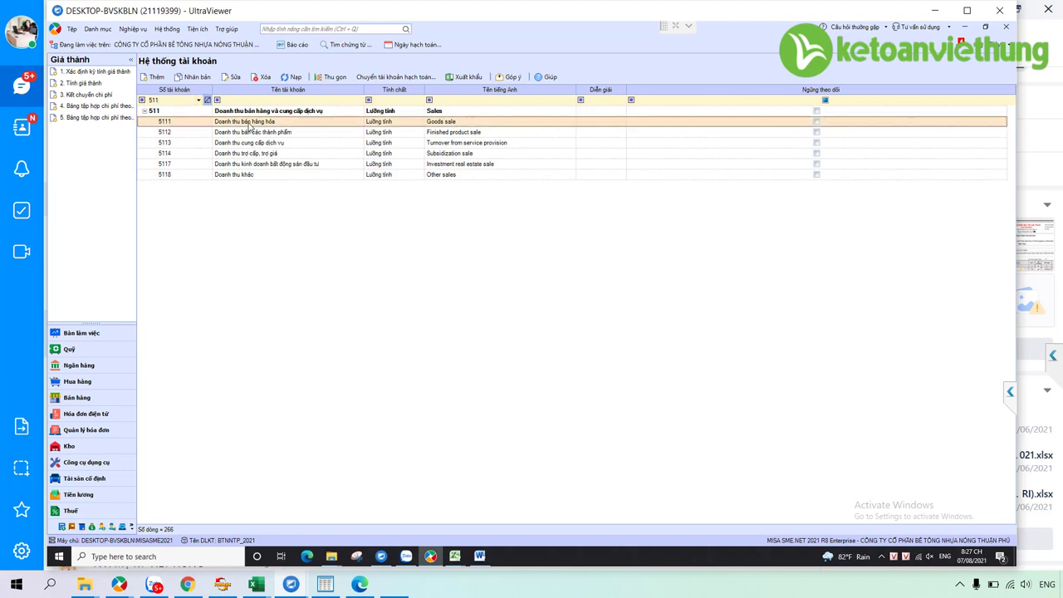
left_click(261, 134)
left_click(259, 143)
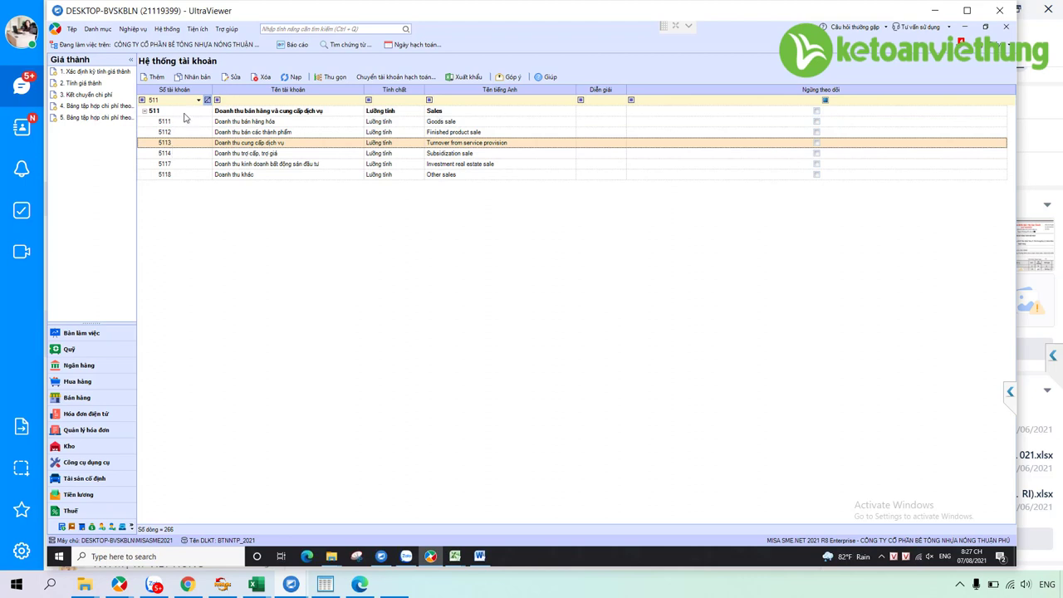
left_click(239, 125)
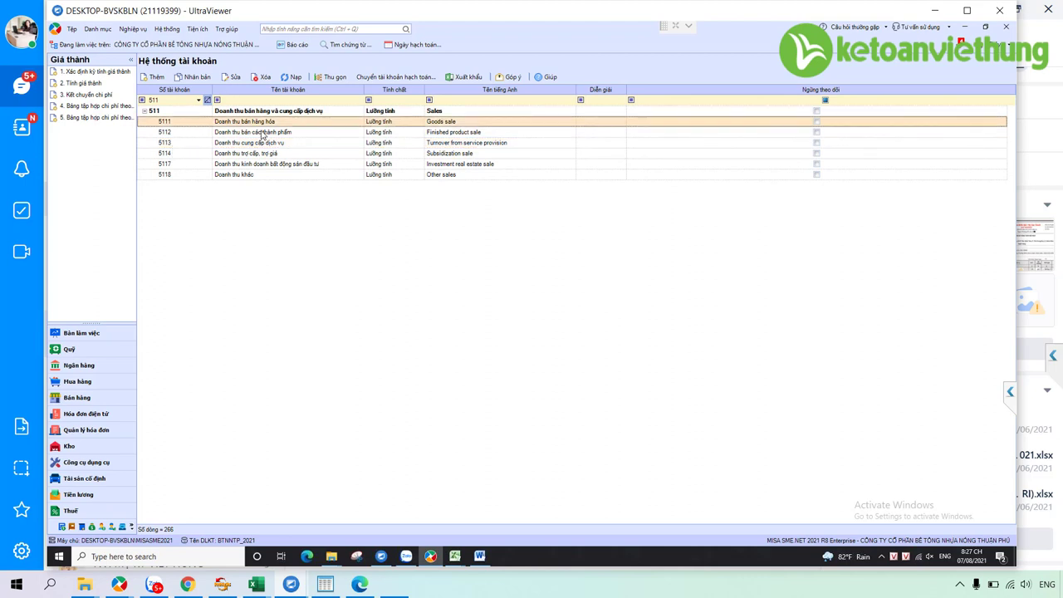
left_click(261, 134)
left_click(231, 144)
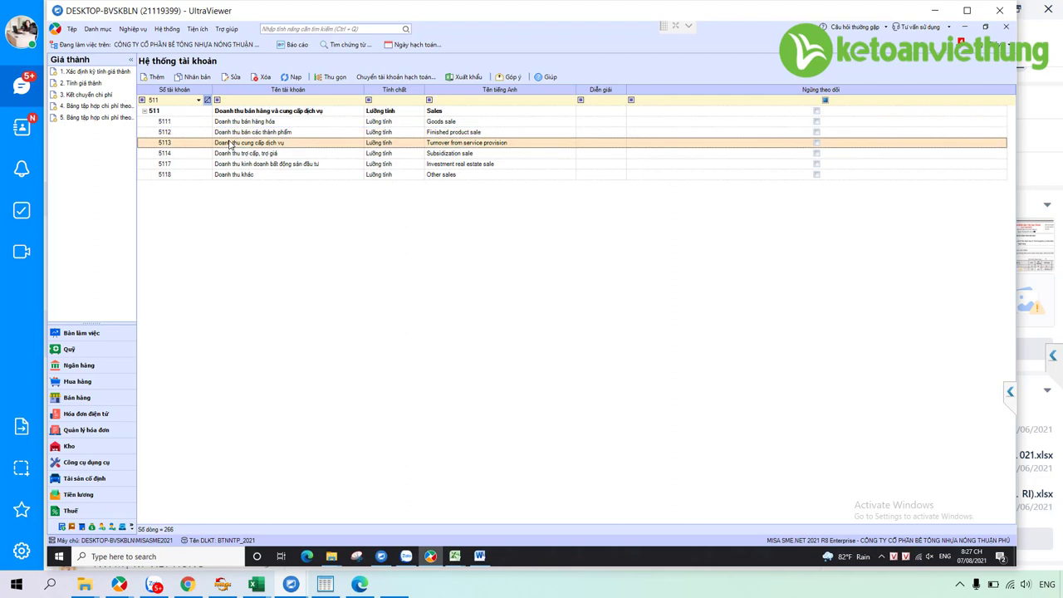
Add sub-account 51131 named "Doanh thu công trình" under account 5113 and save it.
left_click(164, 78)
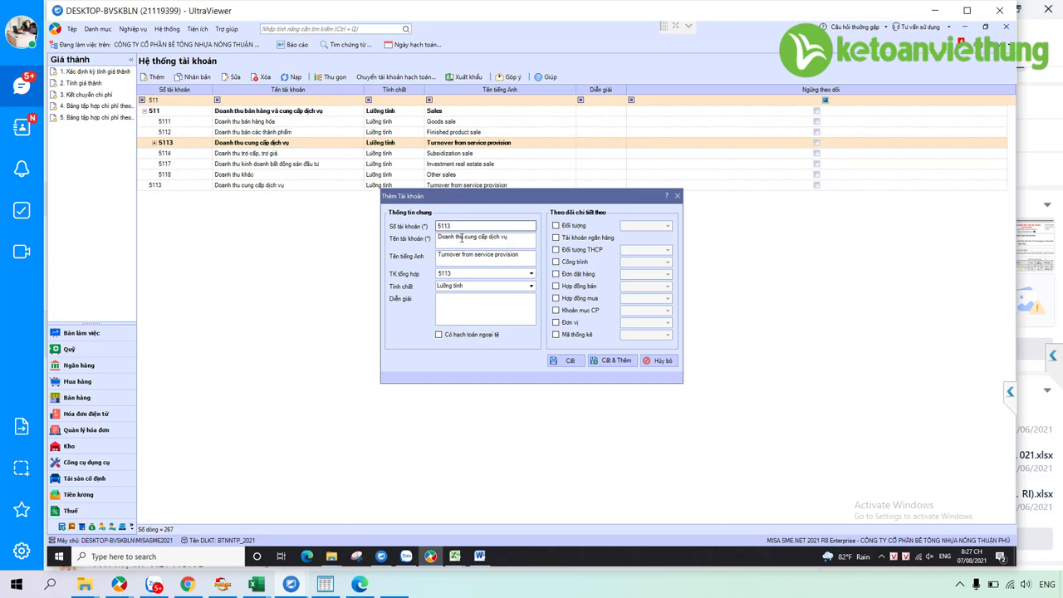
type("1")
key("Tab")
left_click(516, 238)
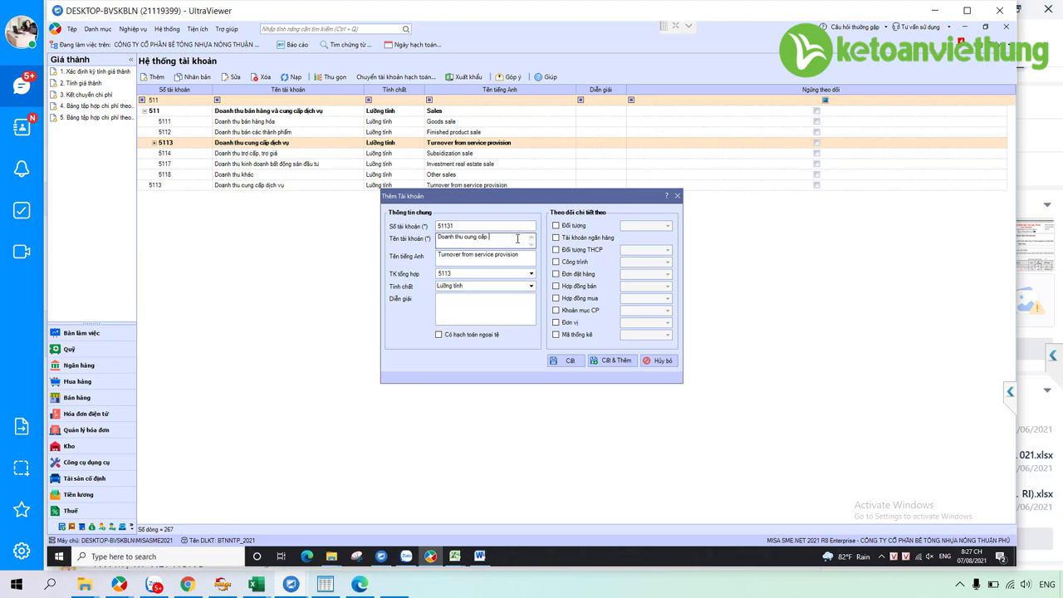
key("BackSpace")
key("BackSpace")
key("BackSpace")
key("BackSpace")
key("BackSpace")
key("BackSpace")
key("BackSpace")
key("BackSpace")
key("BackSpace")
key("BackSpace")
key("BackSpace")
key("BackSpace")
key("BackSpace")
key("BackSpace")
key("BackSpace")
type("ông trình")
left_click(568, 362)
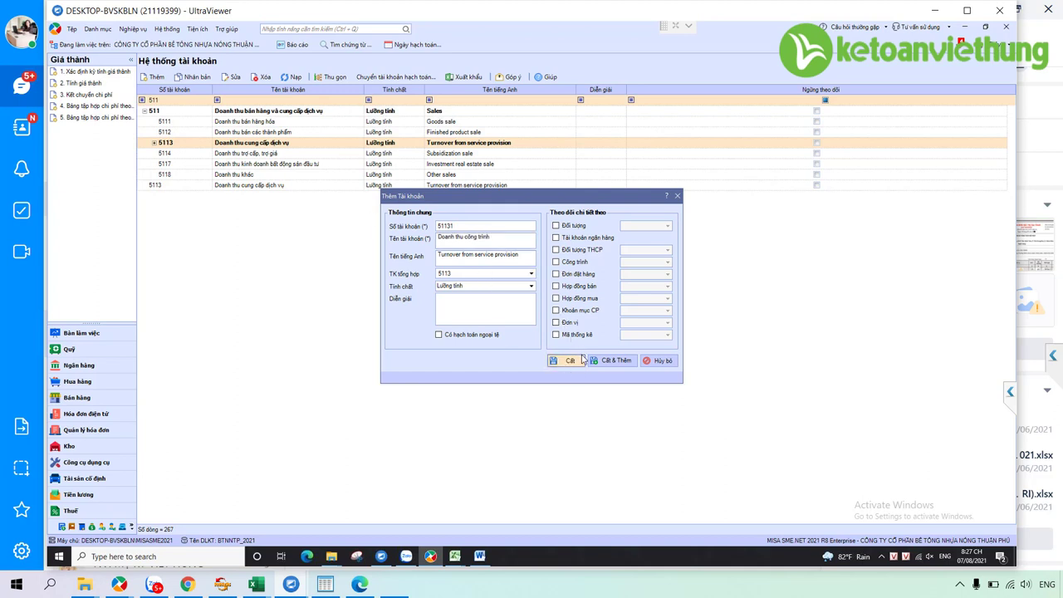
left_click(582, 360)
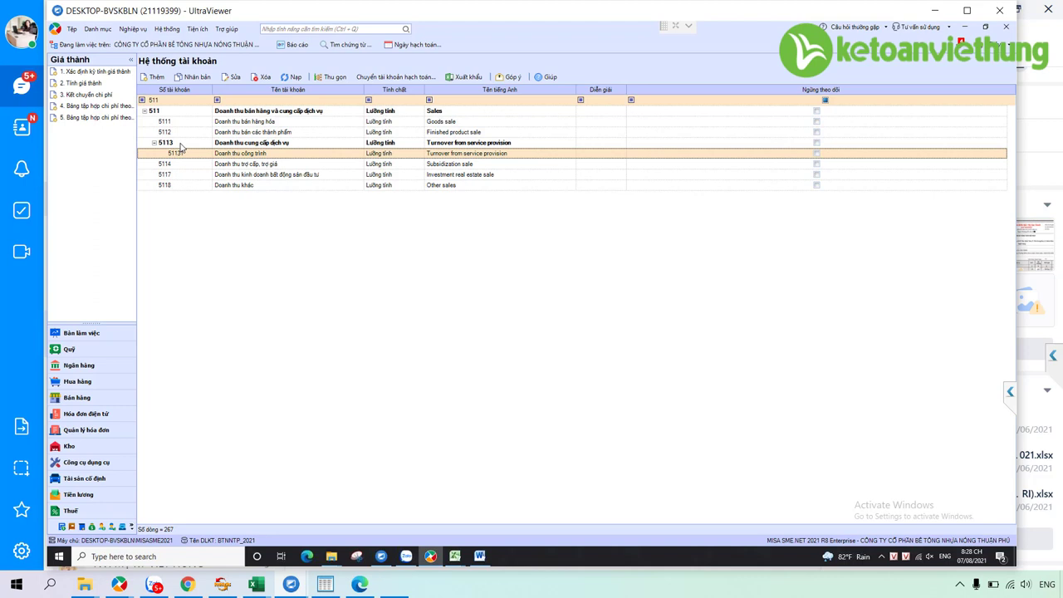
Duplicate account 51131 as 51132, name it "Doanh thu cho thuê", and save it.
key("Menu")
key("Down")
key("Return")
type("2")
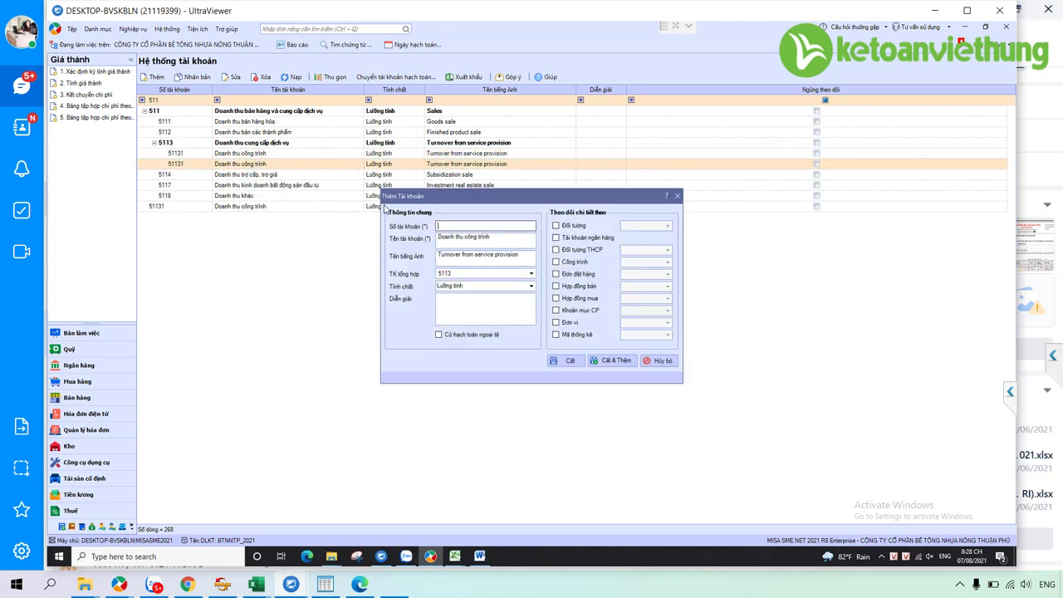
type("1132")
key("Tab")
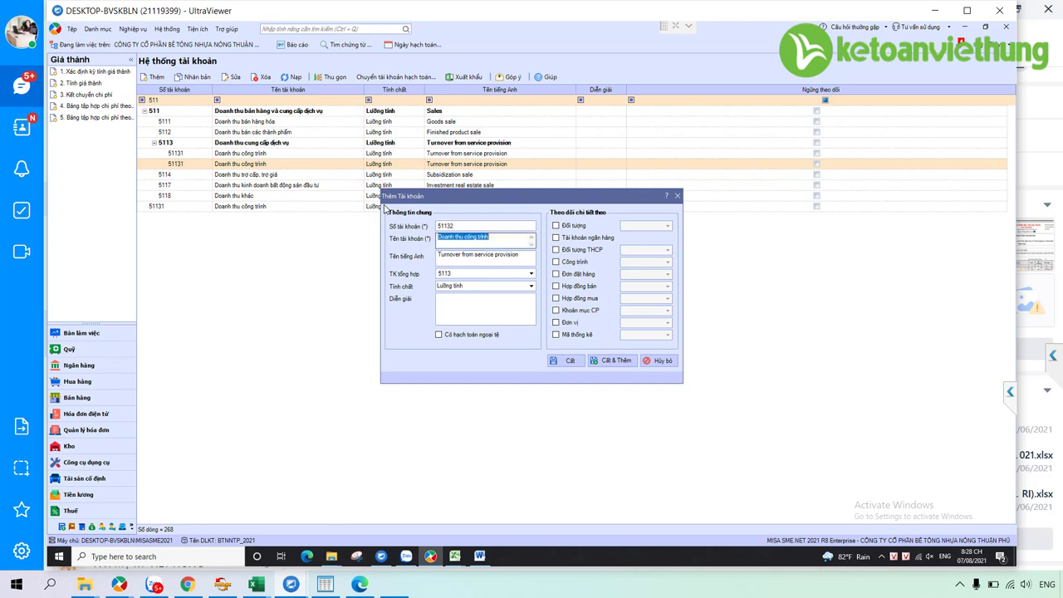
type("Doanh thu cho thuê")
key("ctrl+s")
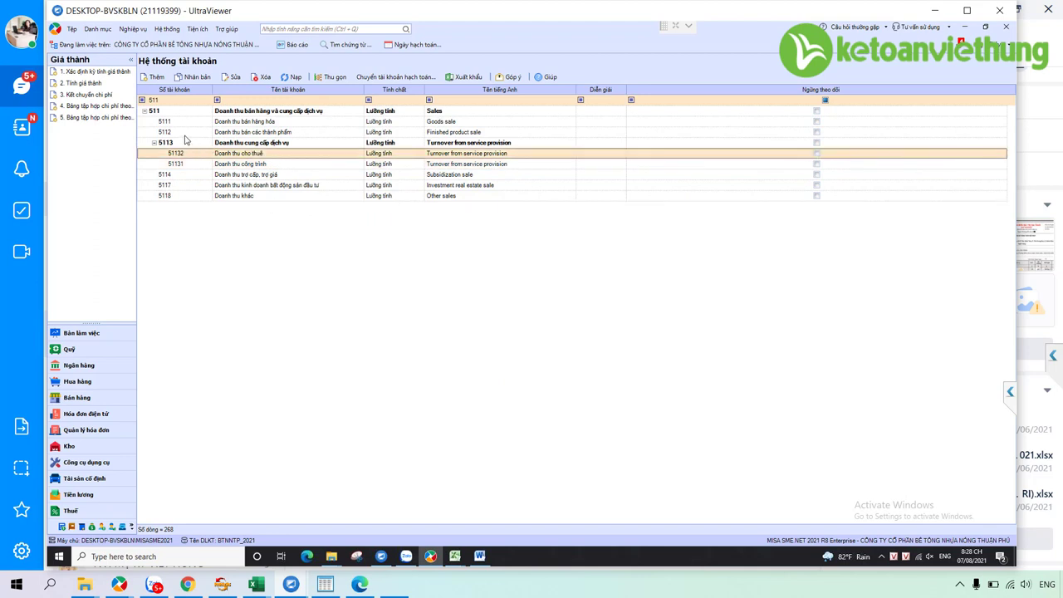
Filter the chart of accounts by 632, add sub-account 6321 named "Giá vốn hàng bán TM" under it, and save.
left_click(185, 100)
type("632")
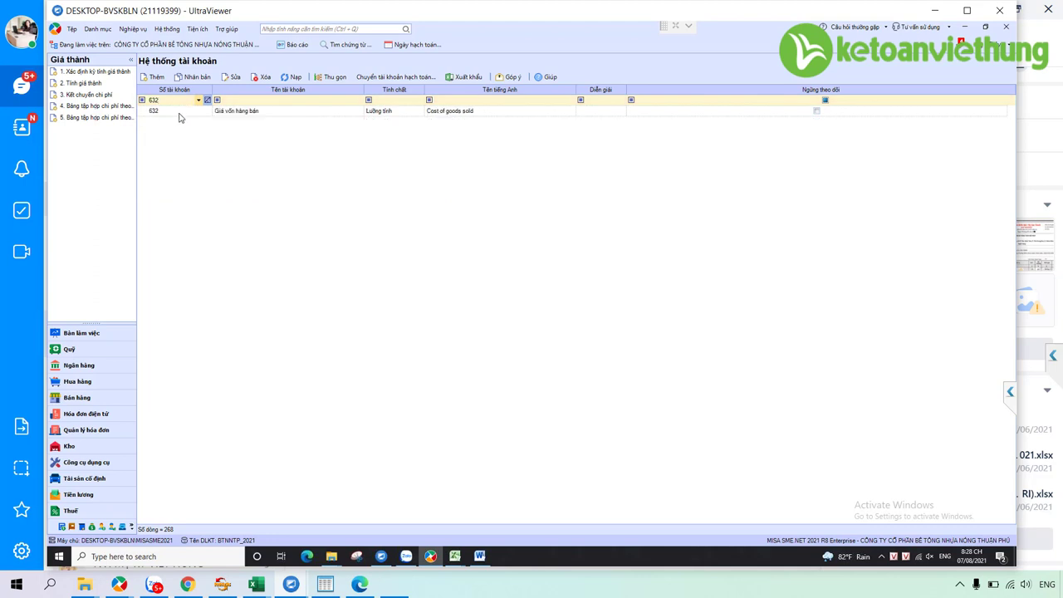
left_click(178, 113)
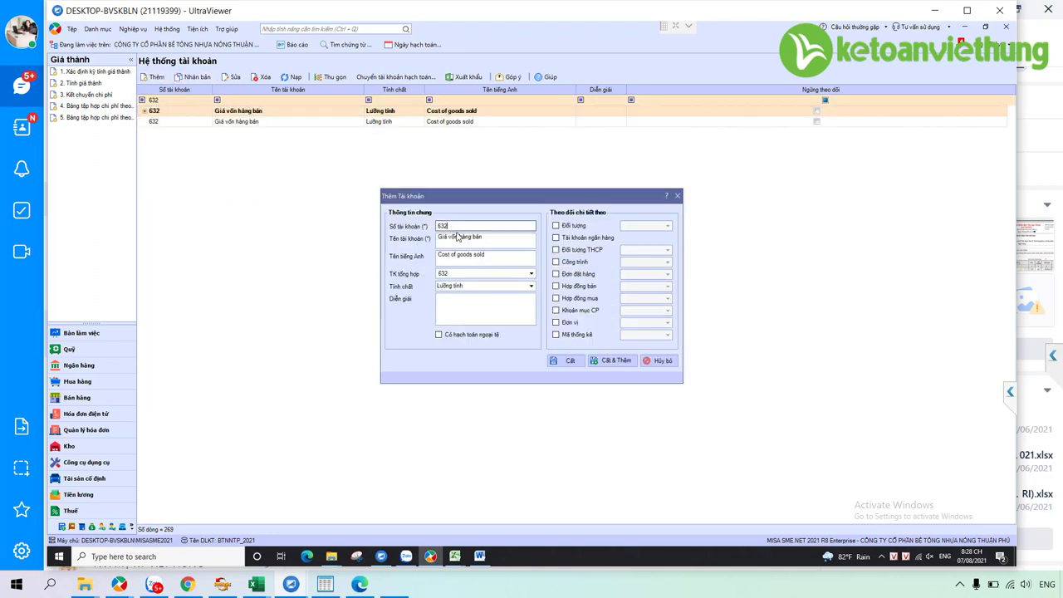
type("1")
key("Tab")
left_click(489, 237)
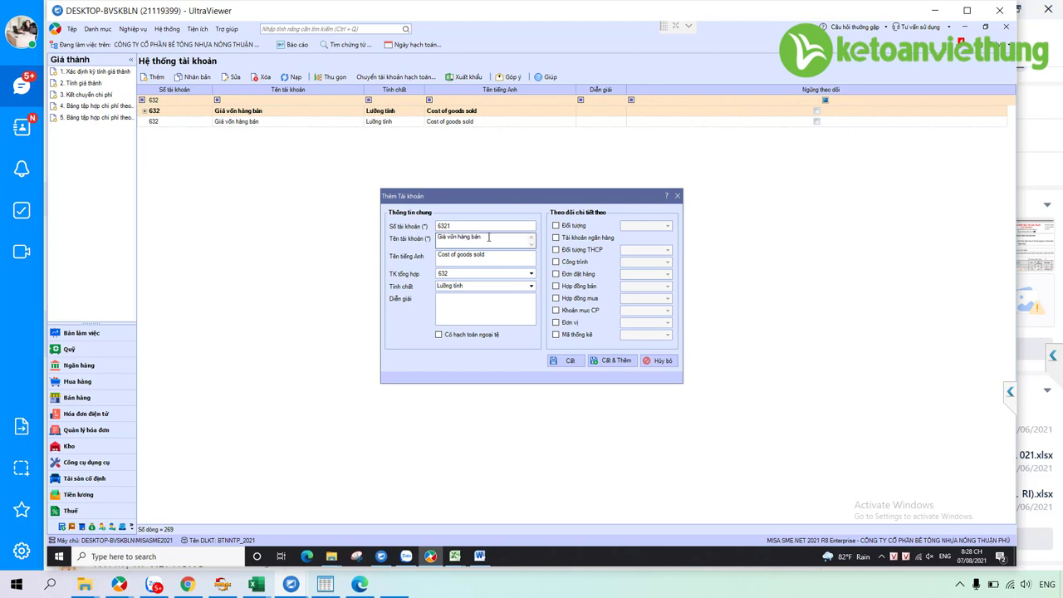
type("TM")
left_click(567, 360)
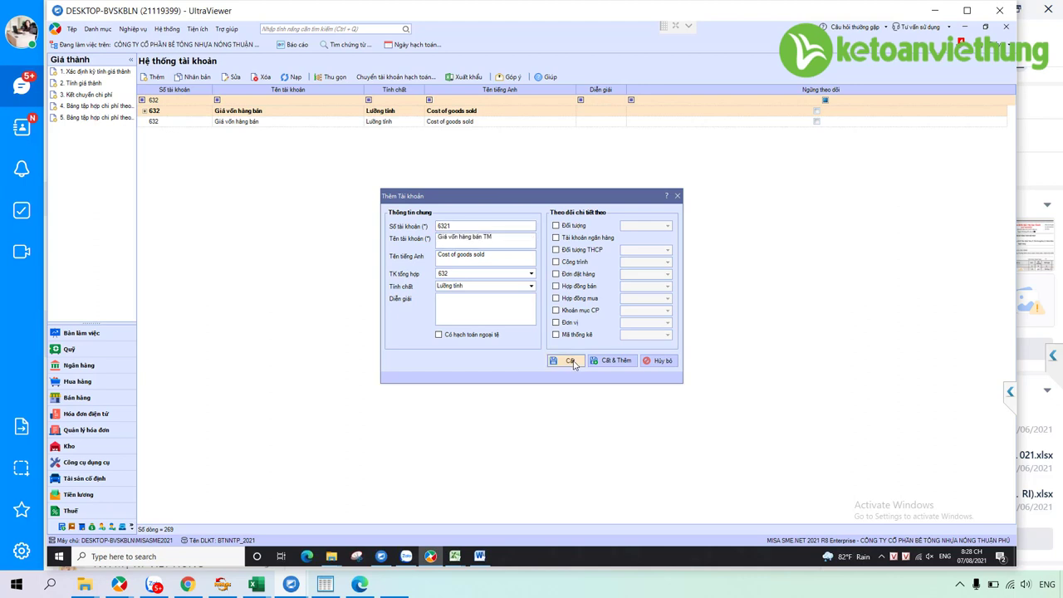
left_click(569, 333)
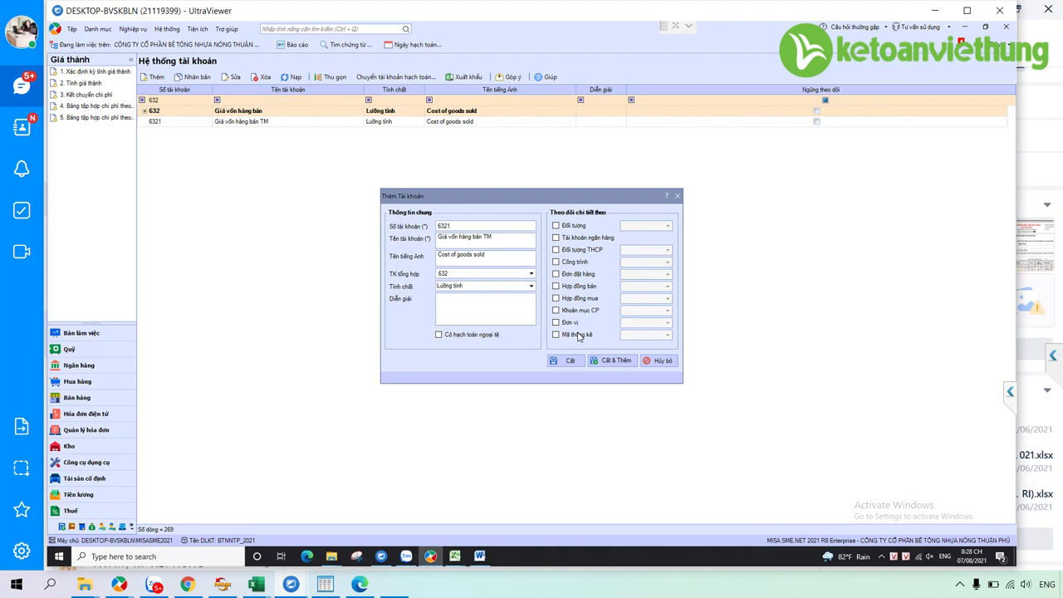
left_click(566, 361)
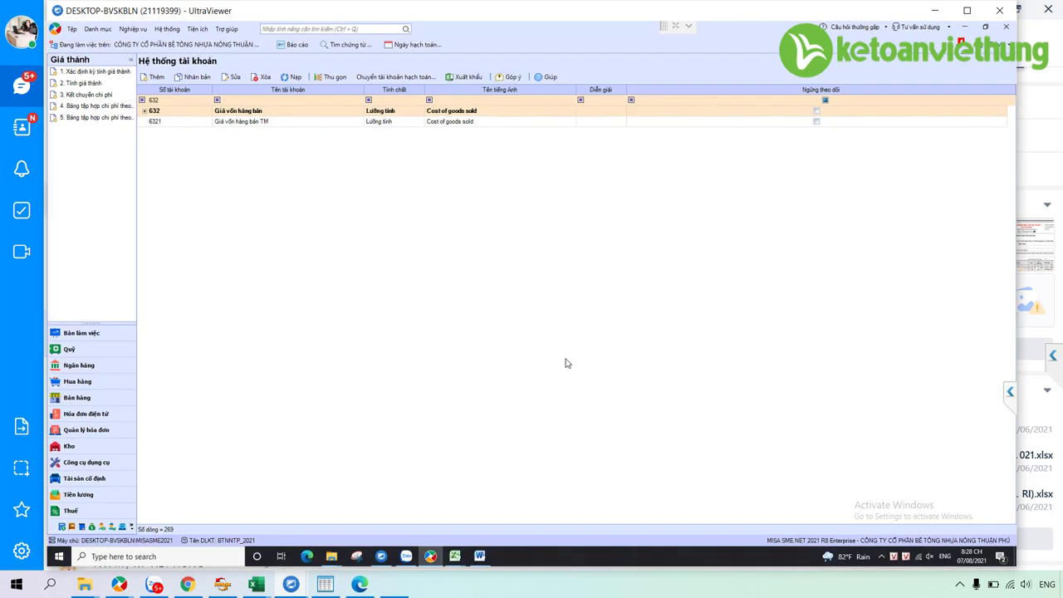
Duplicate account 6321 as 6322, name it "Giá vốn hàng bán TP", and save it.
key("Menu")
key("Down")
key("Down")
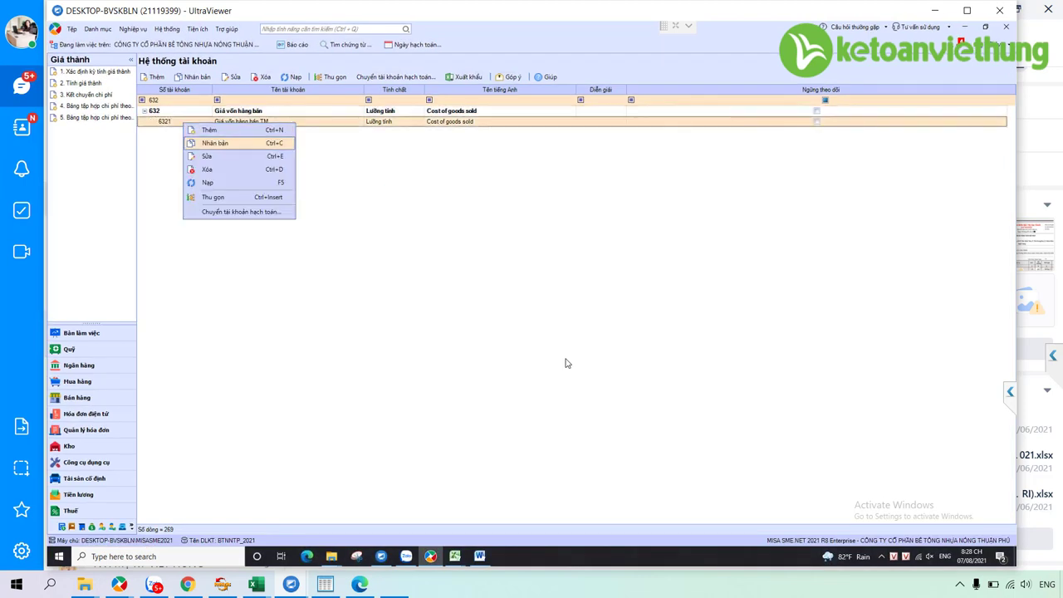
key("Return")
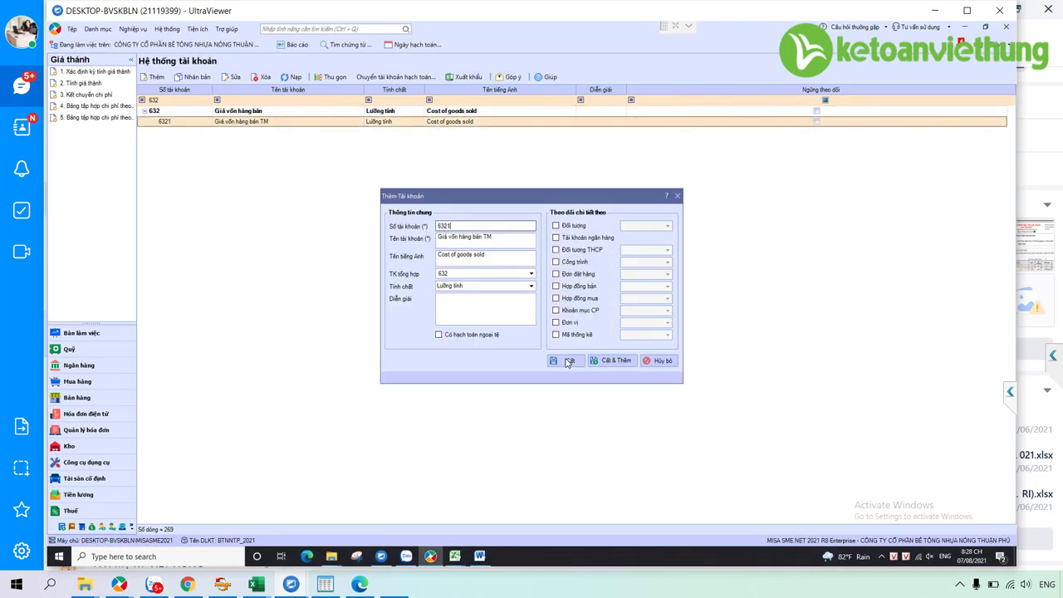
key("BackSpace")
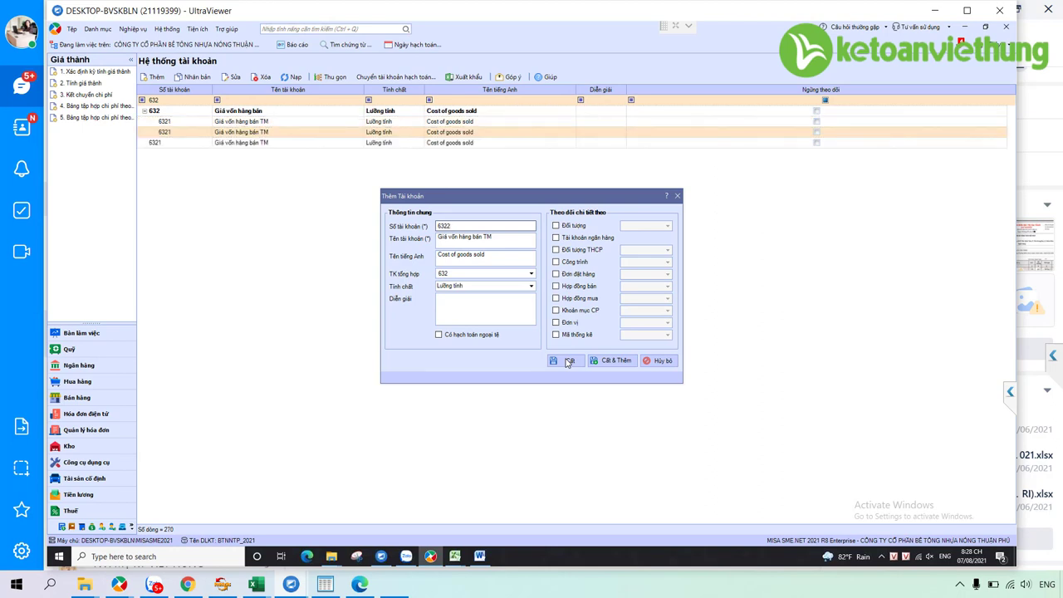
key("Tab")
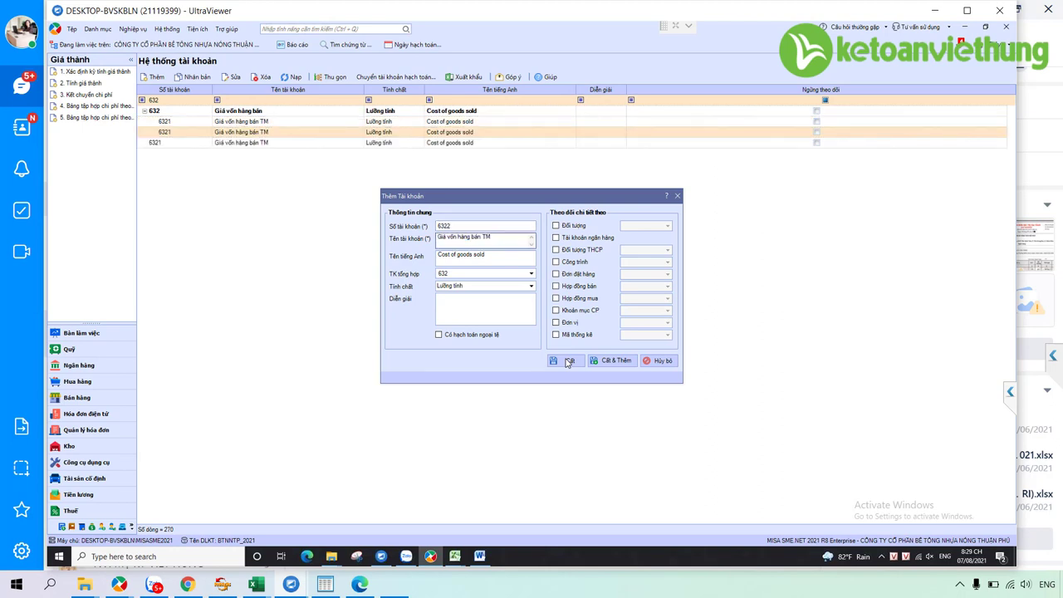
key("shift+Left")
key("shift+Left")
type("TP")
left_click(568, 362)
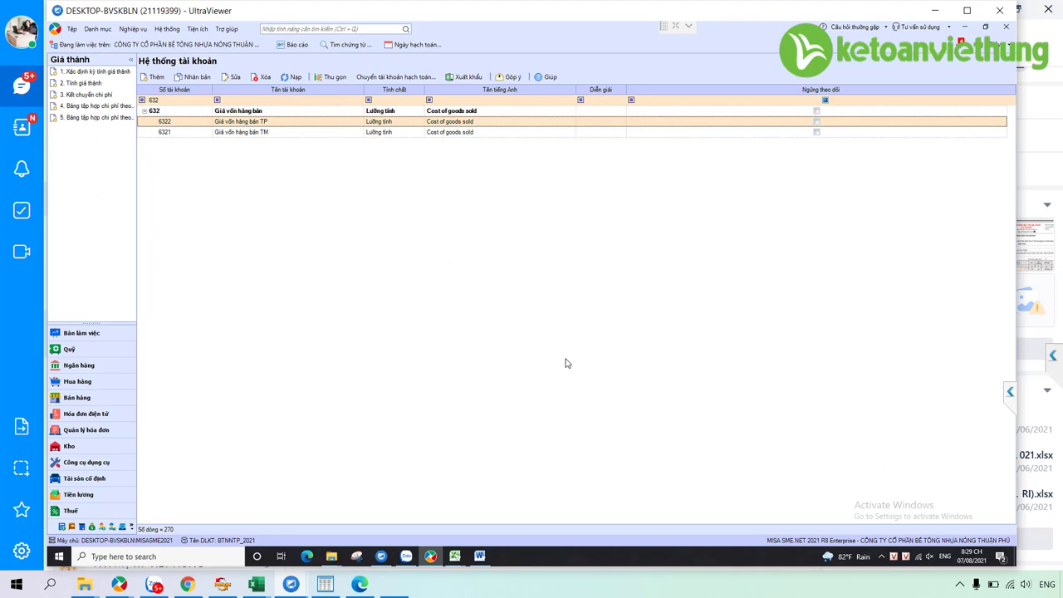
Duplicate account 6322 as 6323, name it "Giá vốn hàng bán DV", and save it.
key("shift+F10")
key("Return")
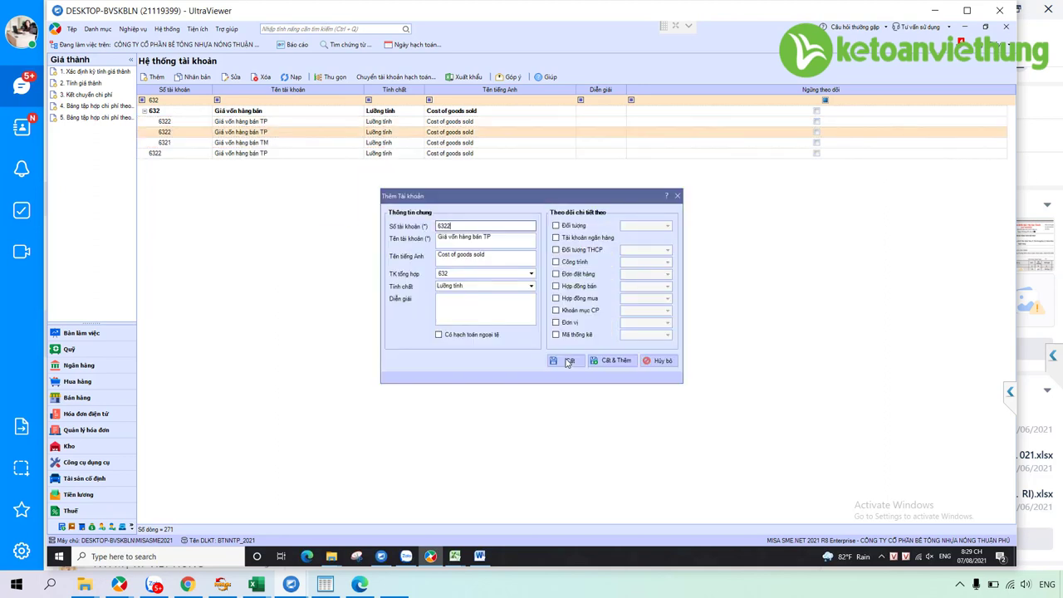
key("BackSpace")
type("3")
key("Tab")
key("End")
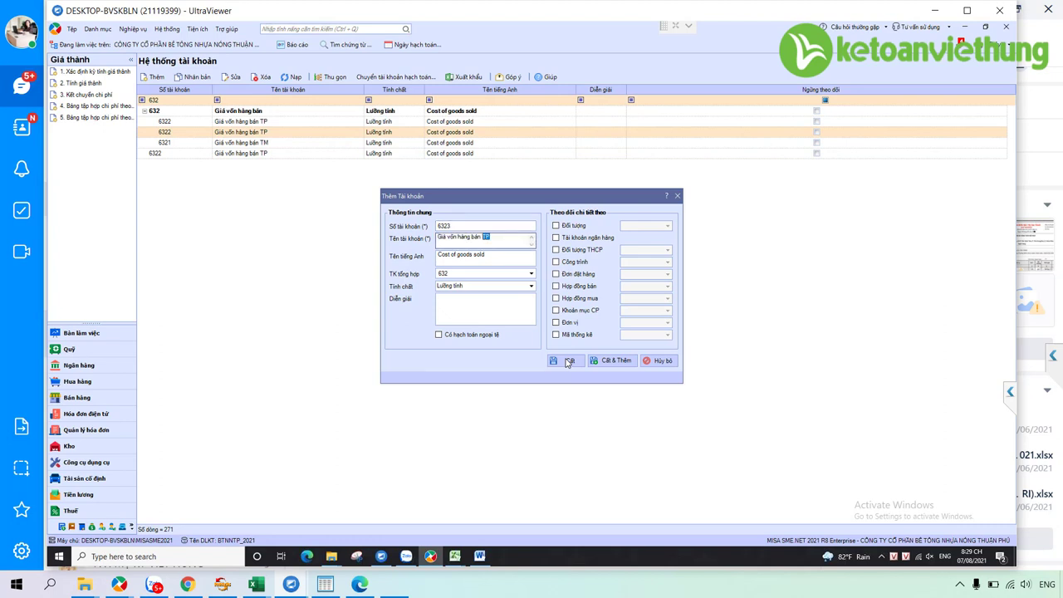
key("BackSpace")
key("BackSpace")
type("DV")
left_click(568, 362)
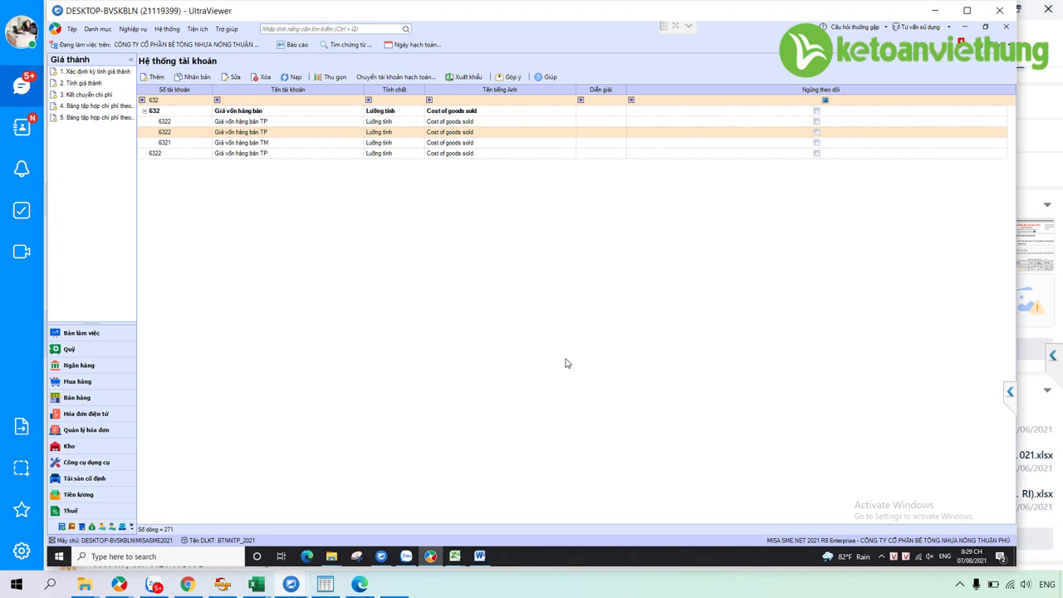
Add sub-accounts 63231 "Giá vốn hàng bán DV Cong trinh" and 63232 "Giá vốn hàng bán DV Cho thue" under account 6323.
key("Menu")
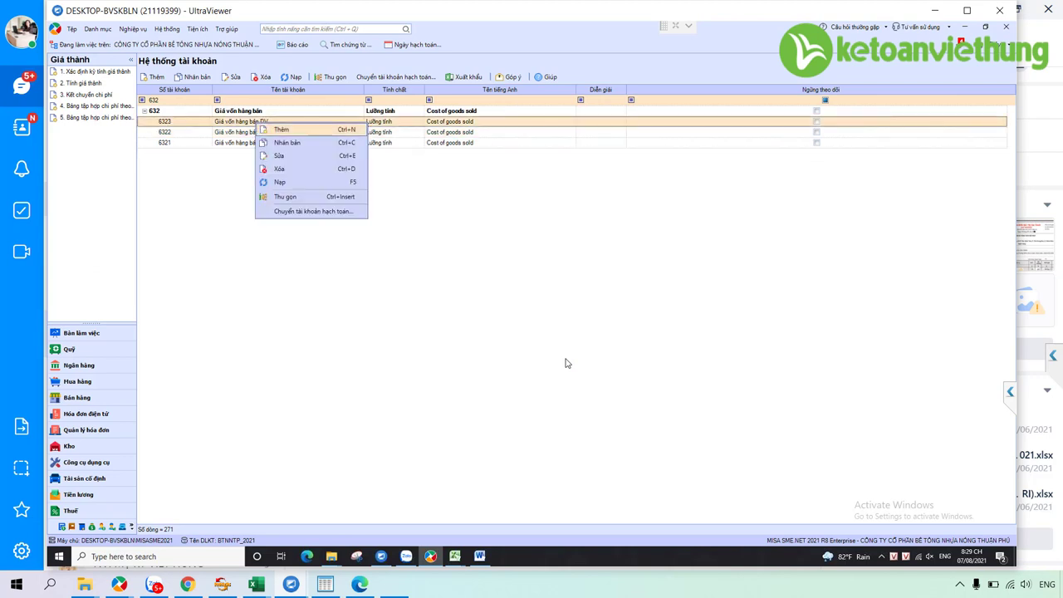
key("Return")
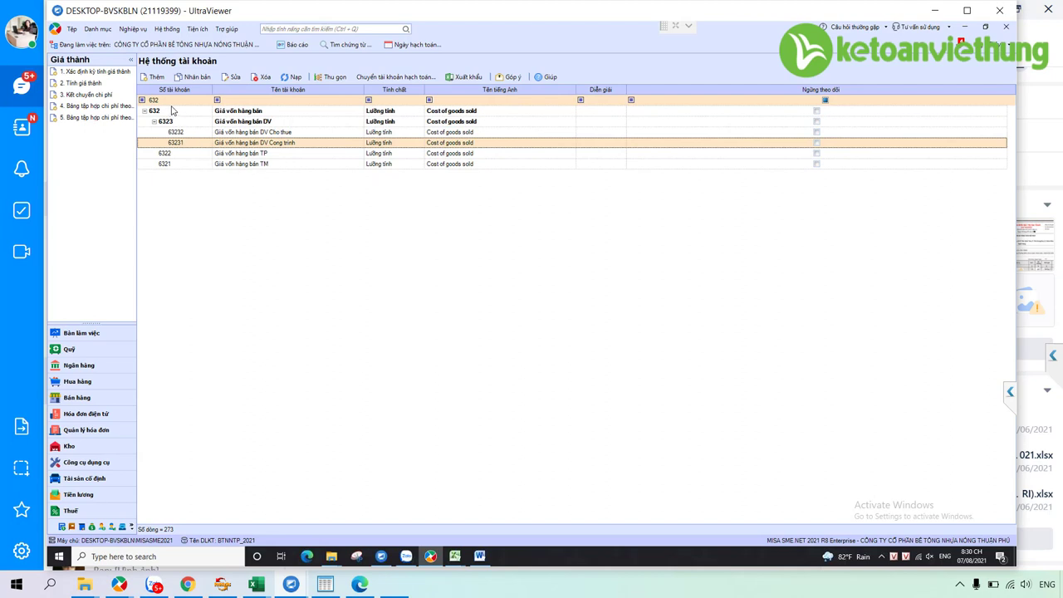
Filter the account numbers by 622, widen the filter to 62, and examine the direct material sub-accounts under 621.
left_click(180, 100)
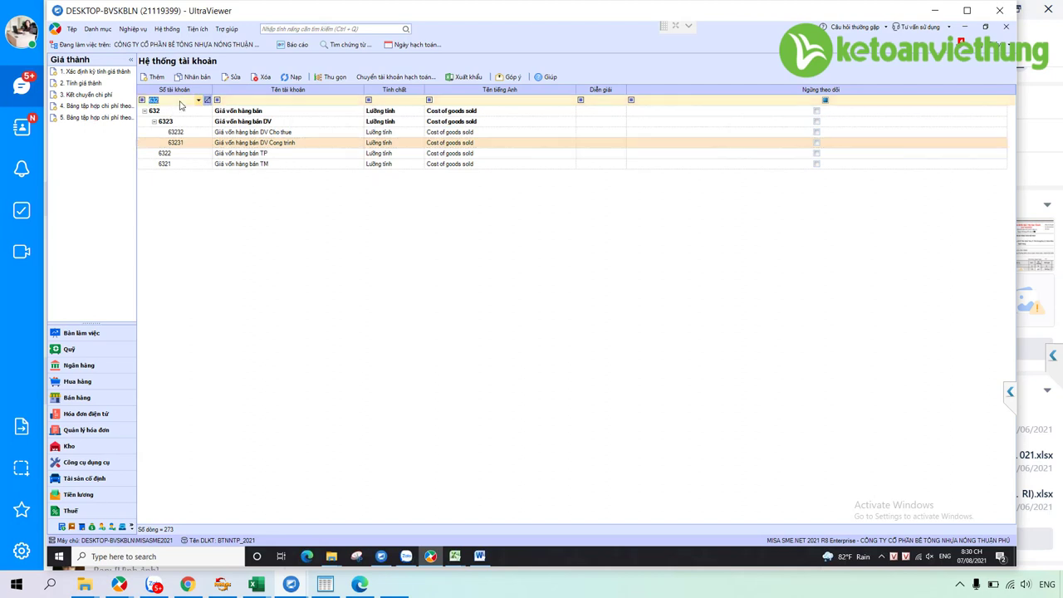
key("BackSpace")
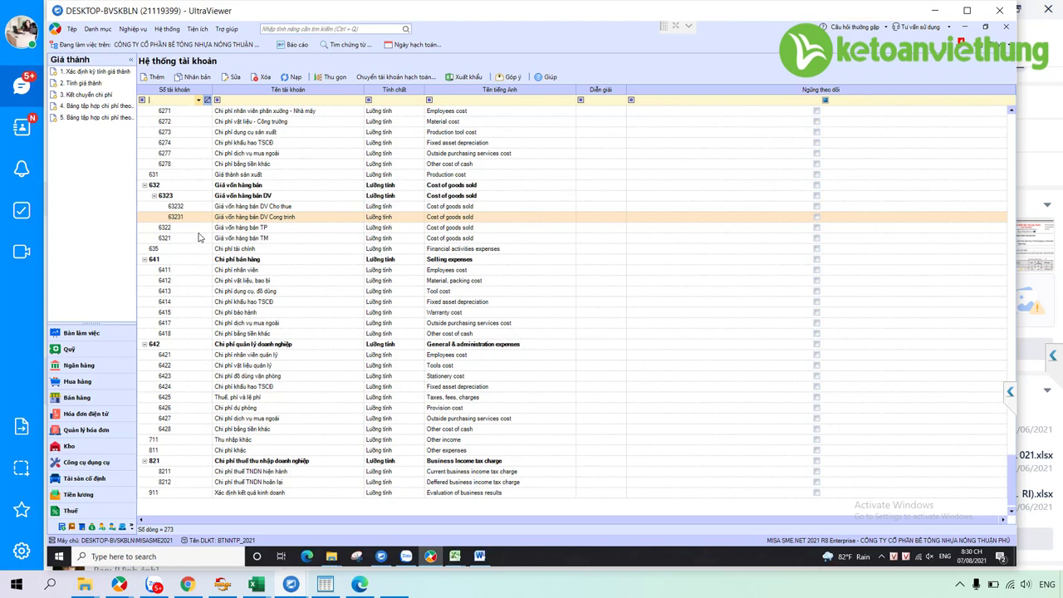
type("622")
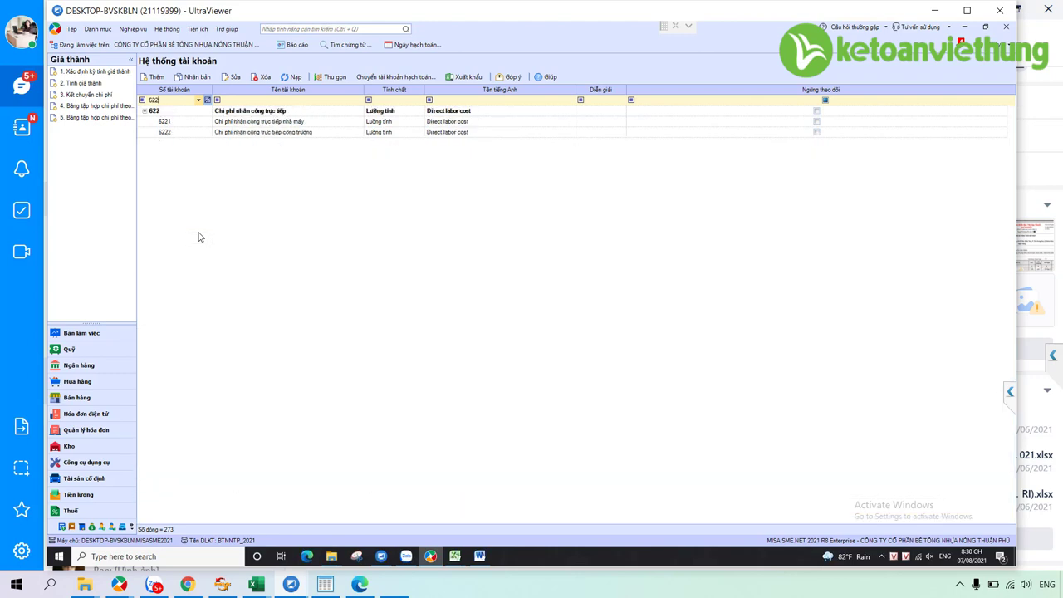
key("BackSpace")
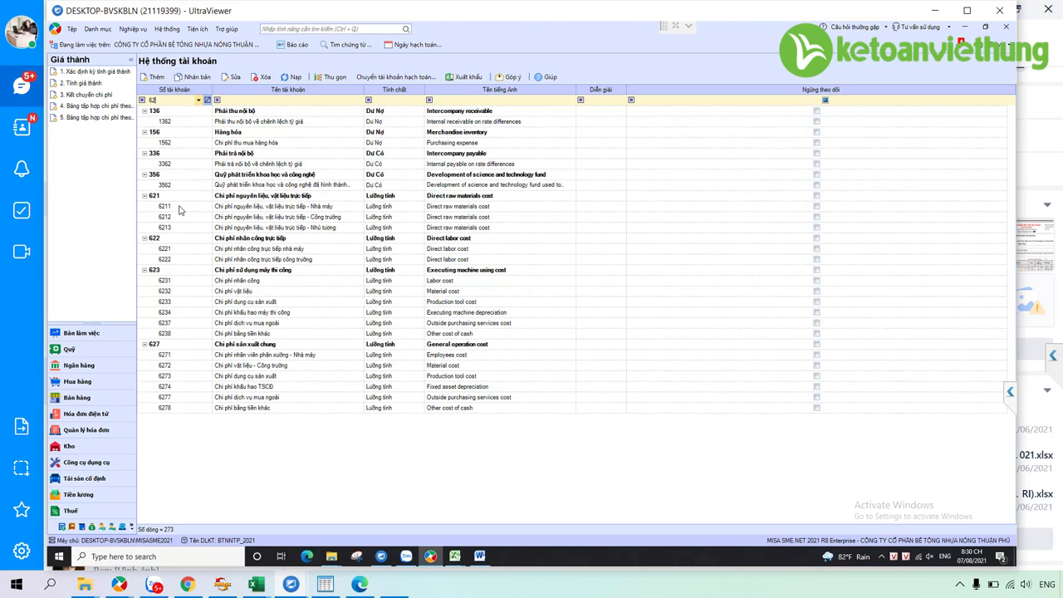
left_click(180, 207)
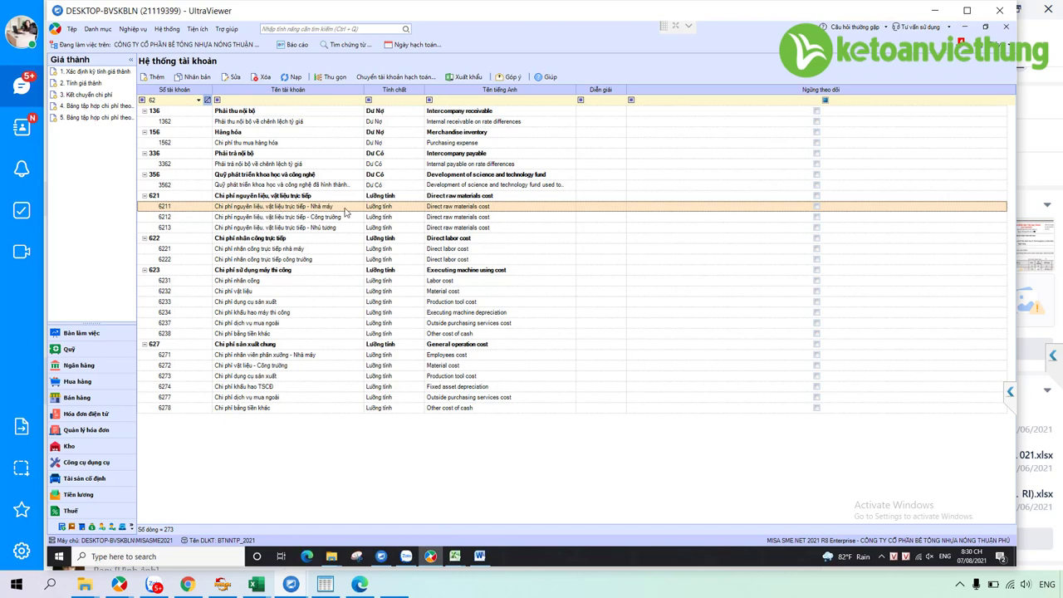
left_click(190, 219)
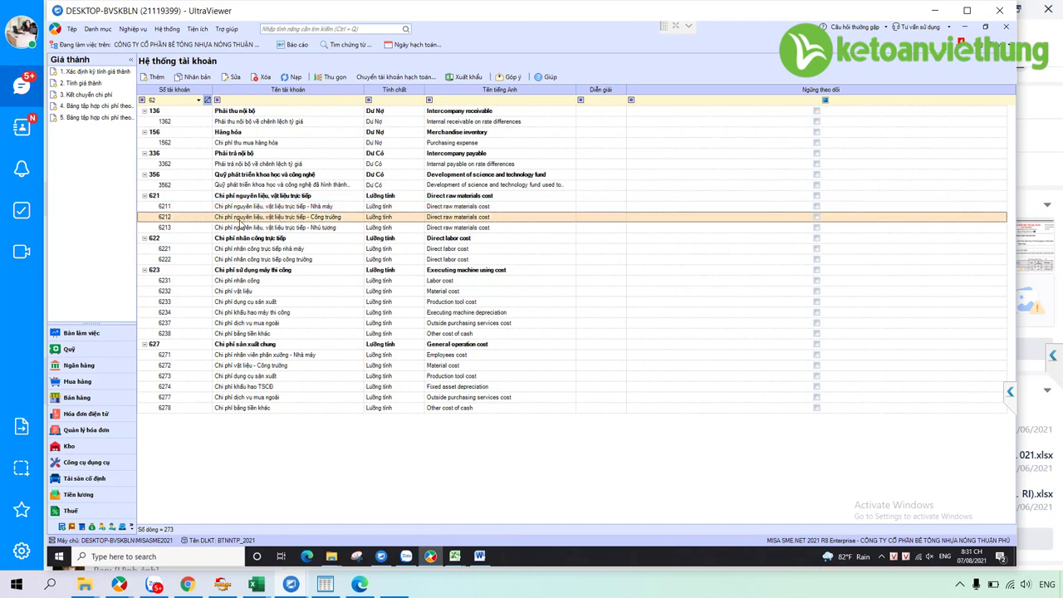
left_click(198, 231)
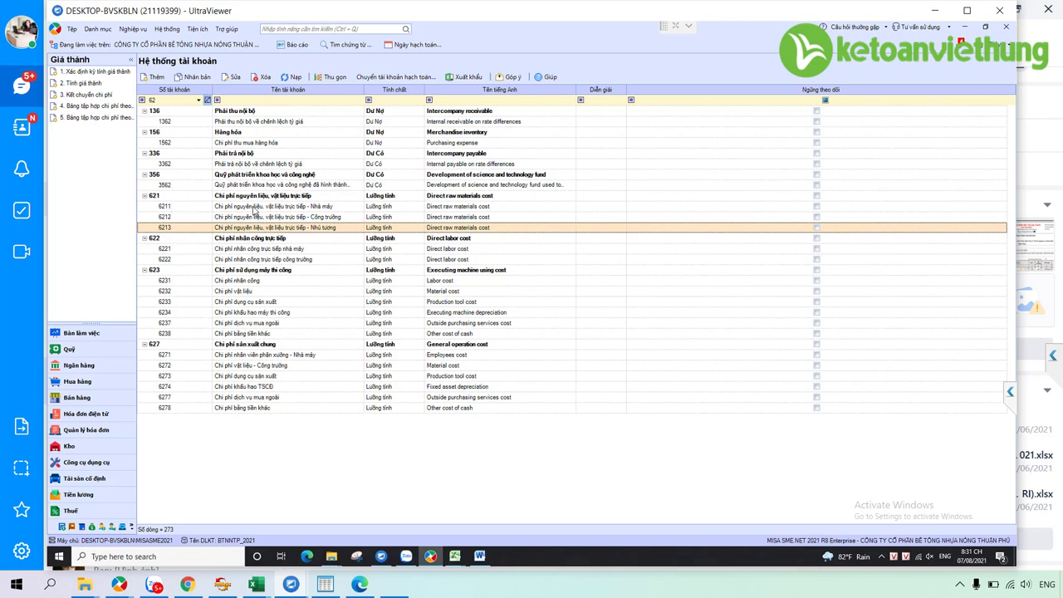
left_click(254, 208)
left_click(255, 219)
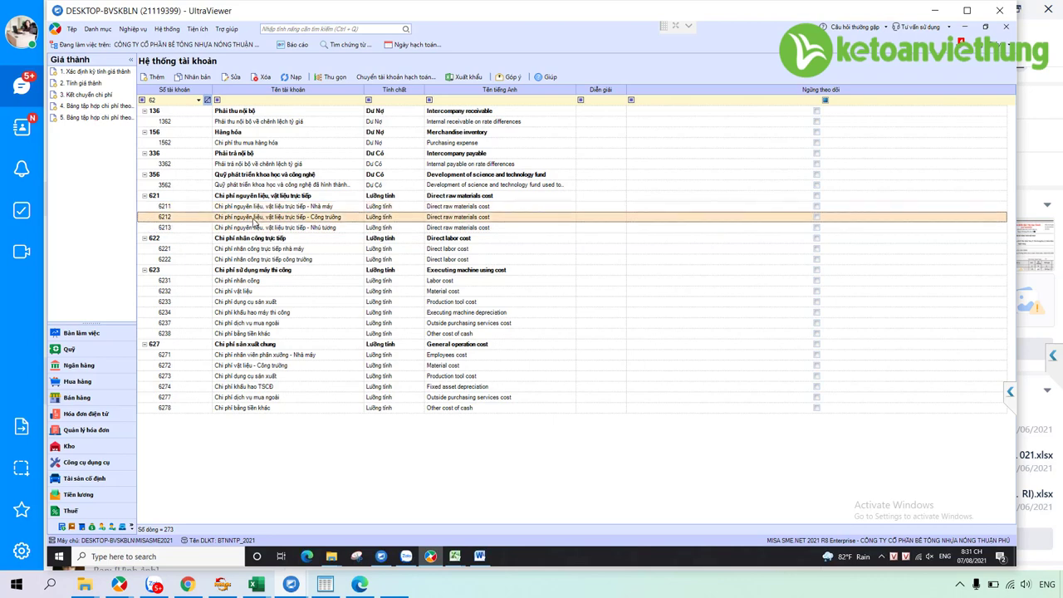
left_click(256, 229)
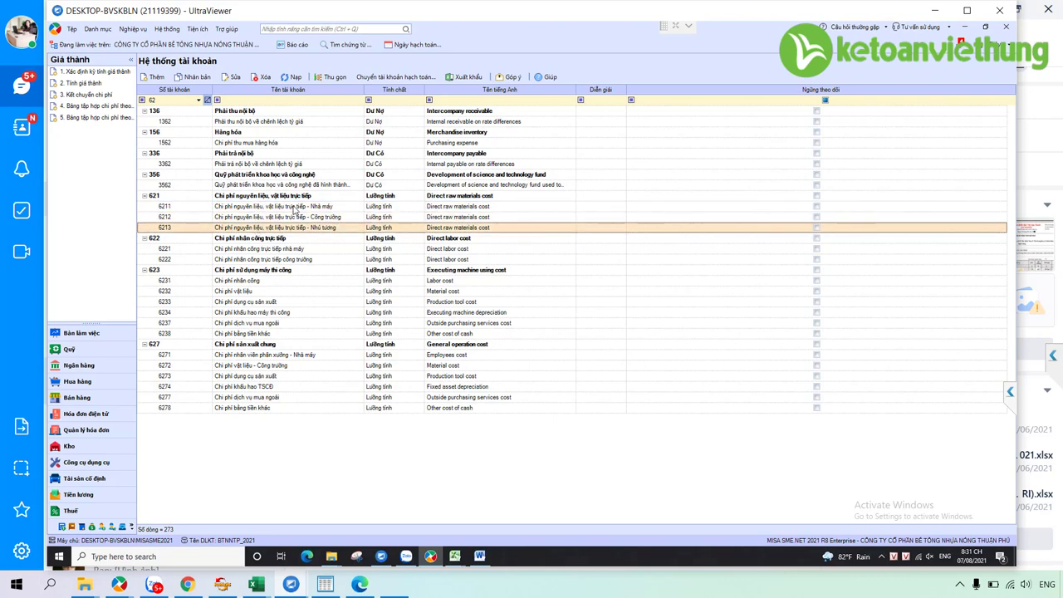
Rename account 6211 as "Chi phí nguyên liệu, vật liệu trực tiếp - SX" and save it.
left_click(296, 209)
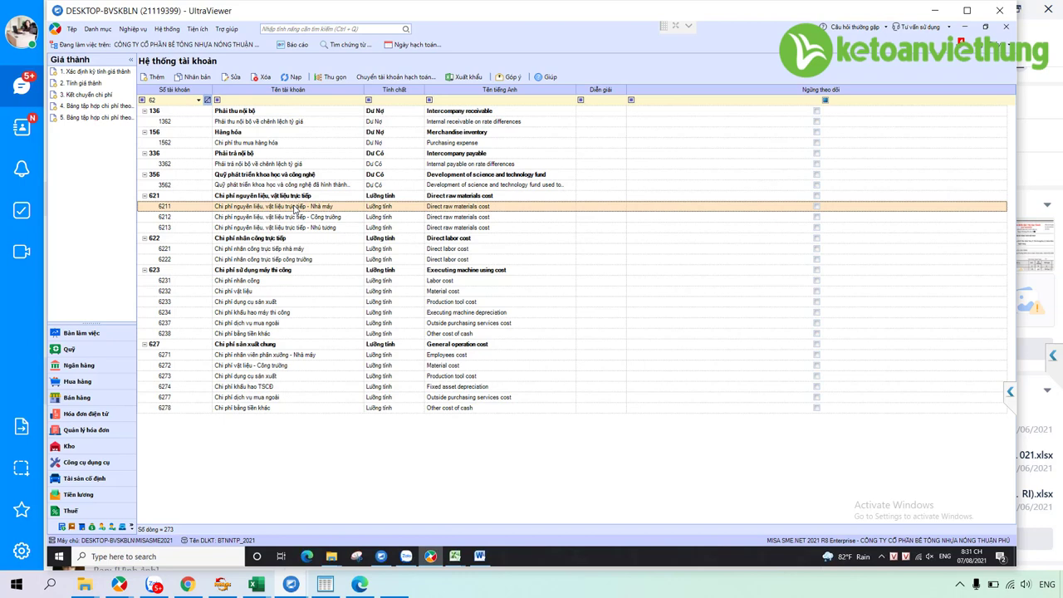
double_click(303, 209)
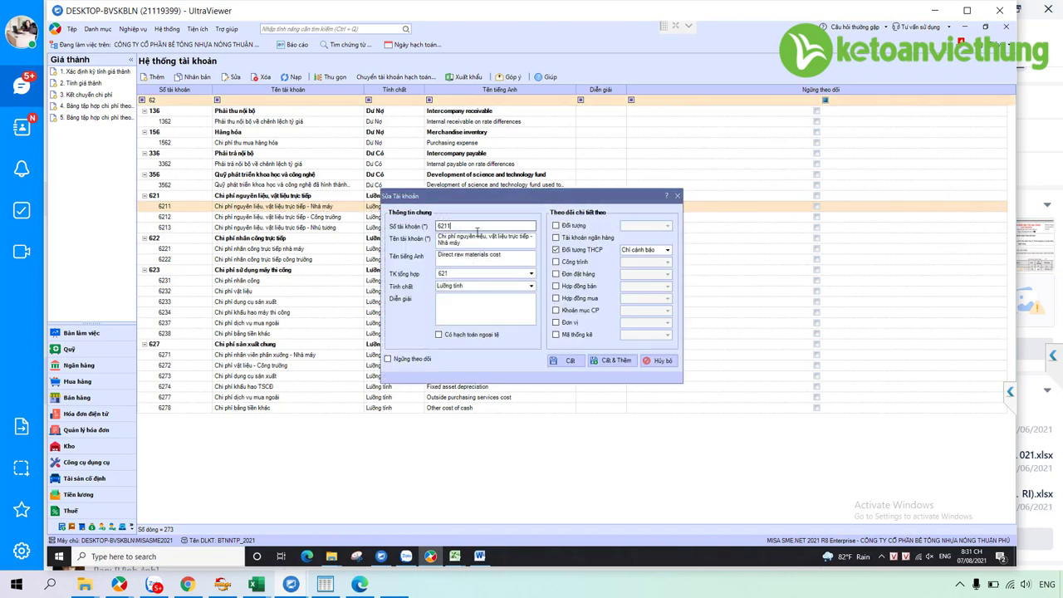
key("Tab")
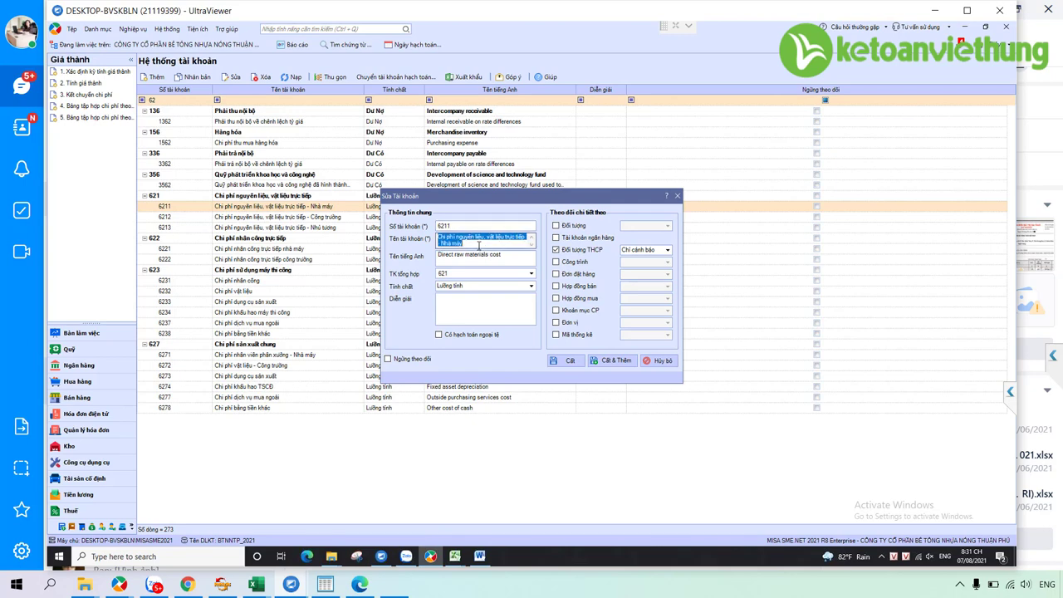
left_click(476, 245)
key("BackSpace")
key("BackSpace")
key("BackSpace")
key("BackSpace")
key("BackSpace")
key("BackSpace")
key("BackSpace")
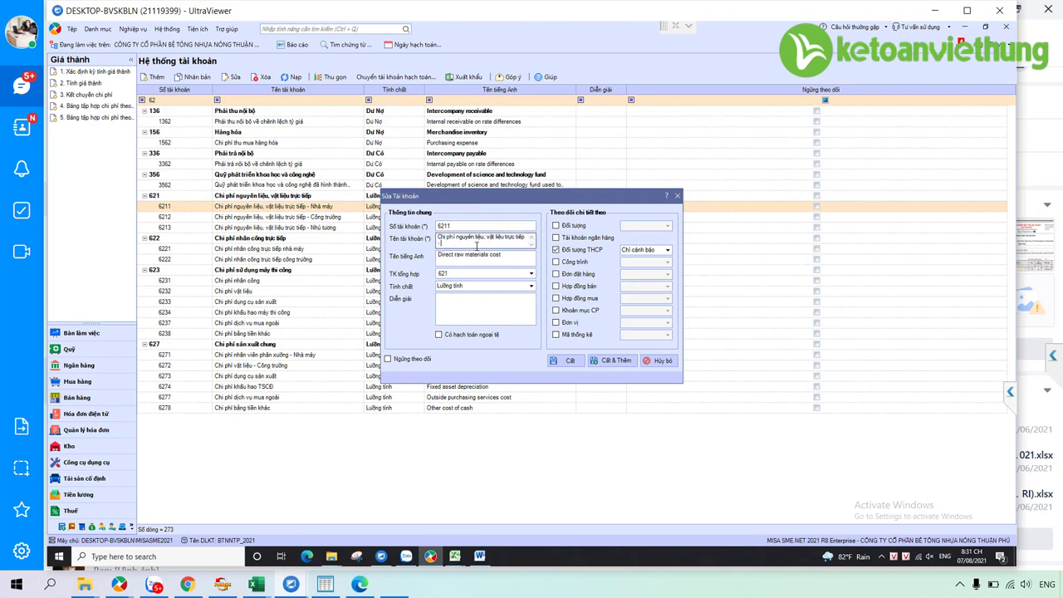
left_click(570, 365)
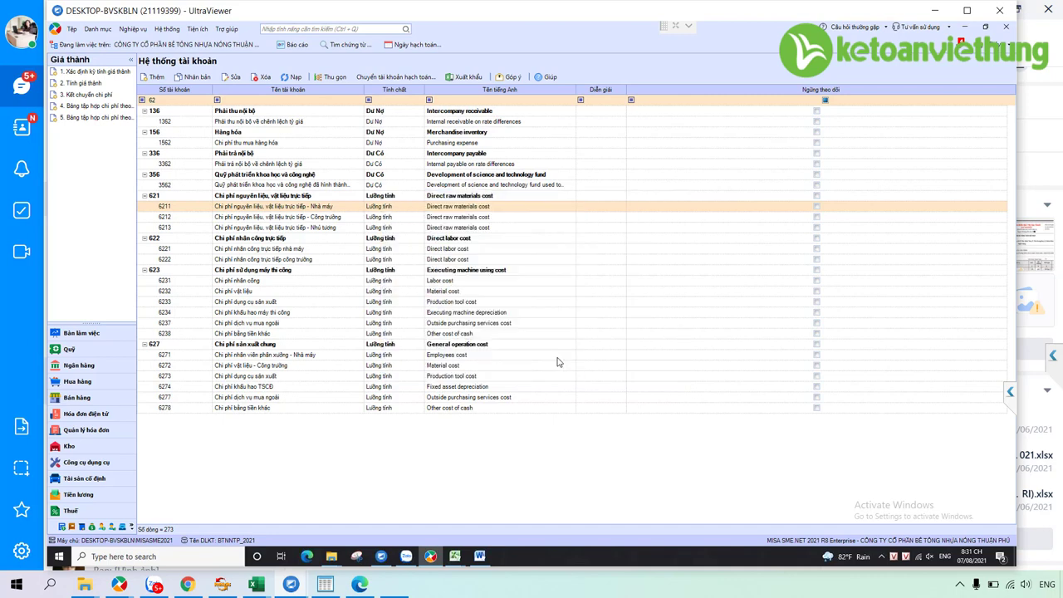
left_click(333, 218)
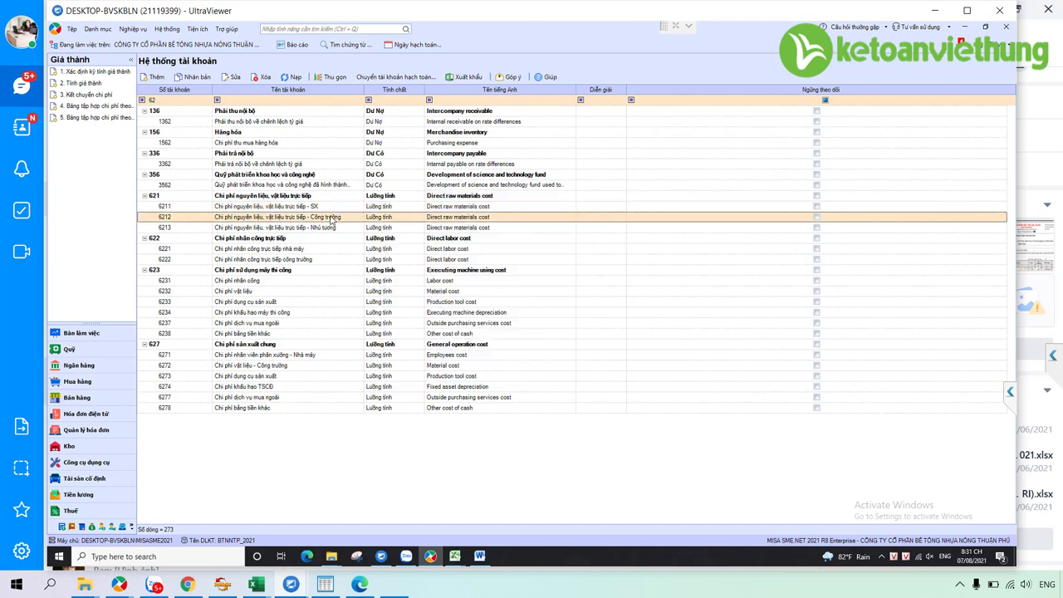
double_click(332, 219)
left_click(660, 369)
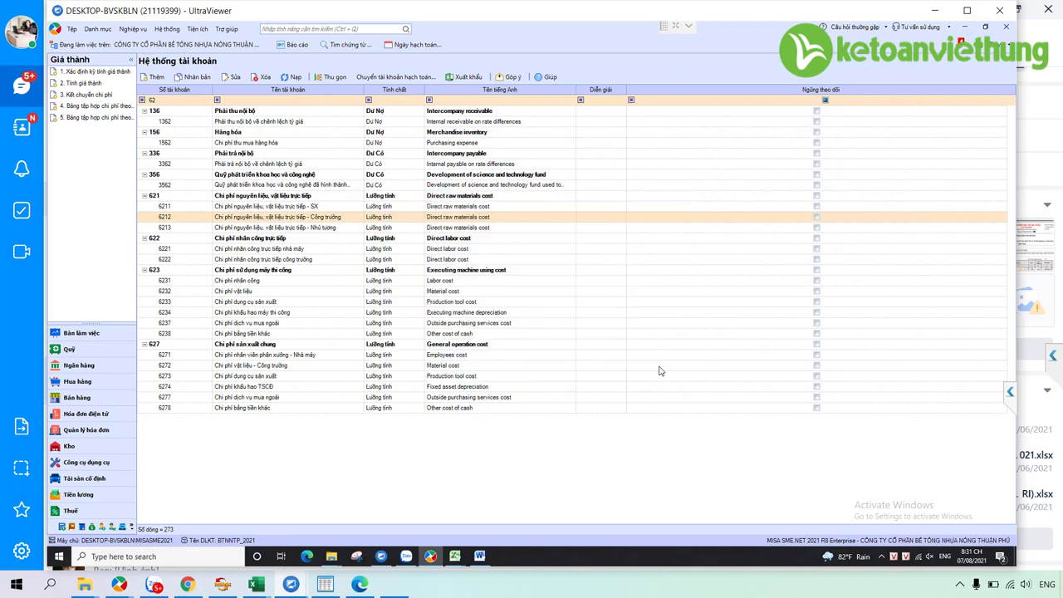
Rename account 6213 as "Chi phí nguyên liệu, vật liệu trực tiếp - Cho thuê" and save it.
left_click(316, 228)
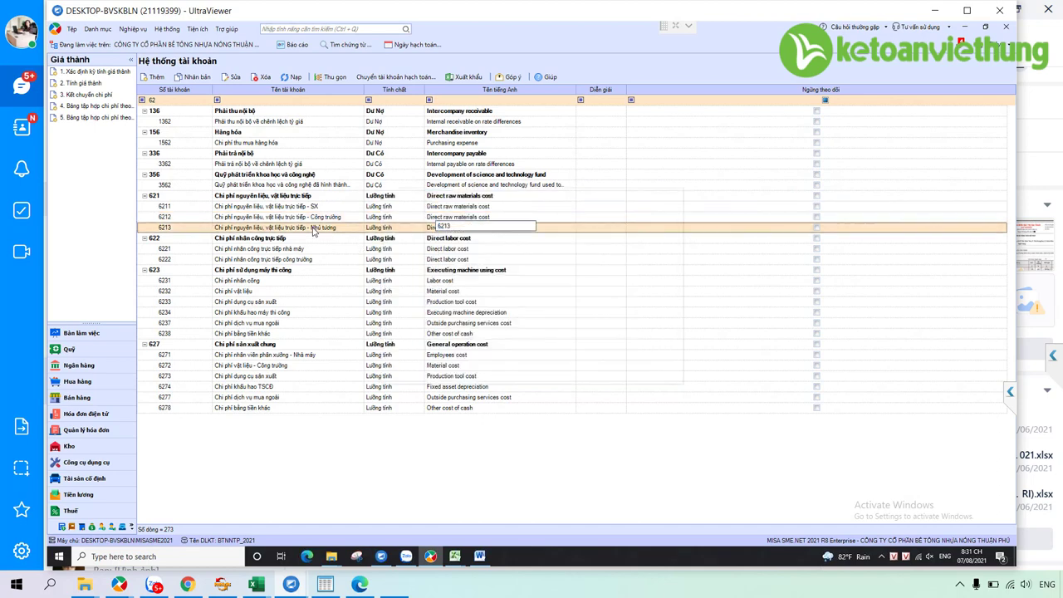
double_click(314, 233)
left_click(471, 247)
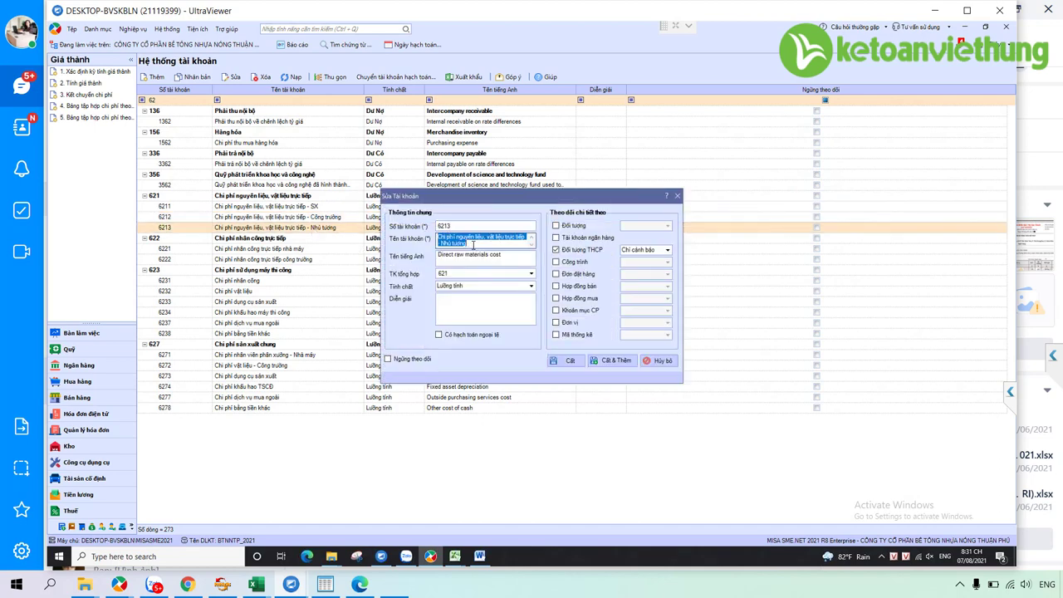
left_click(473, 243)
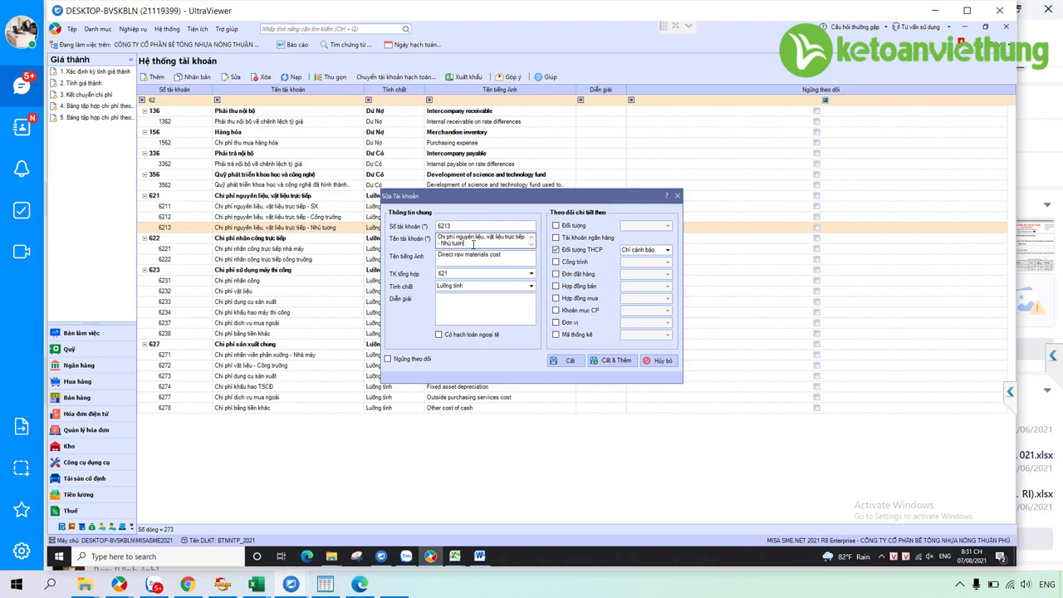
key("BackSpace")
key("BackSpace")
key("BackSpace")
key("BackSpace")
type("thu")
left_click(499, 262)
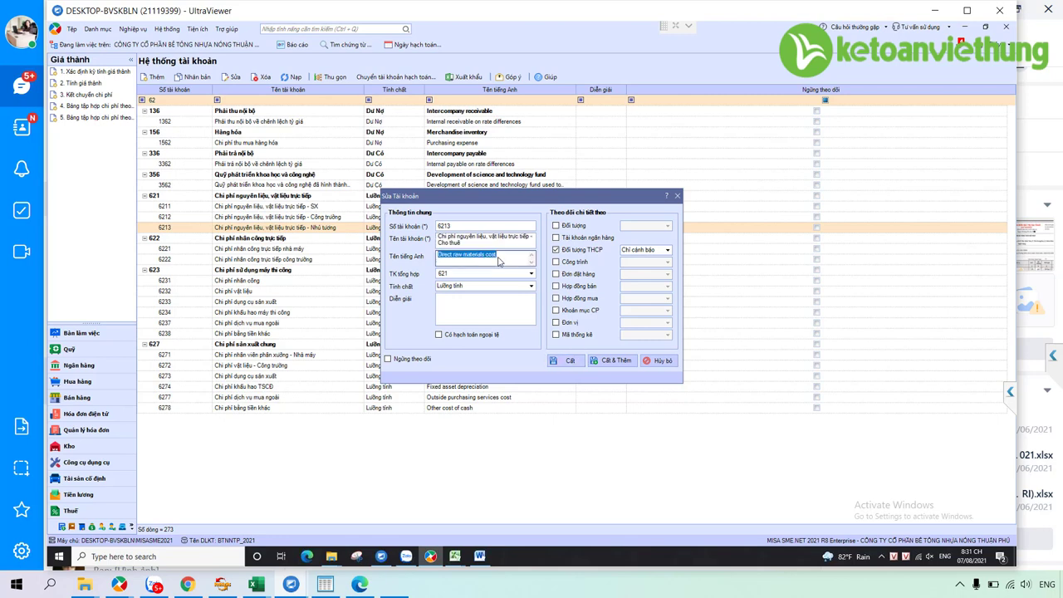
left_click(571, 362)
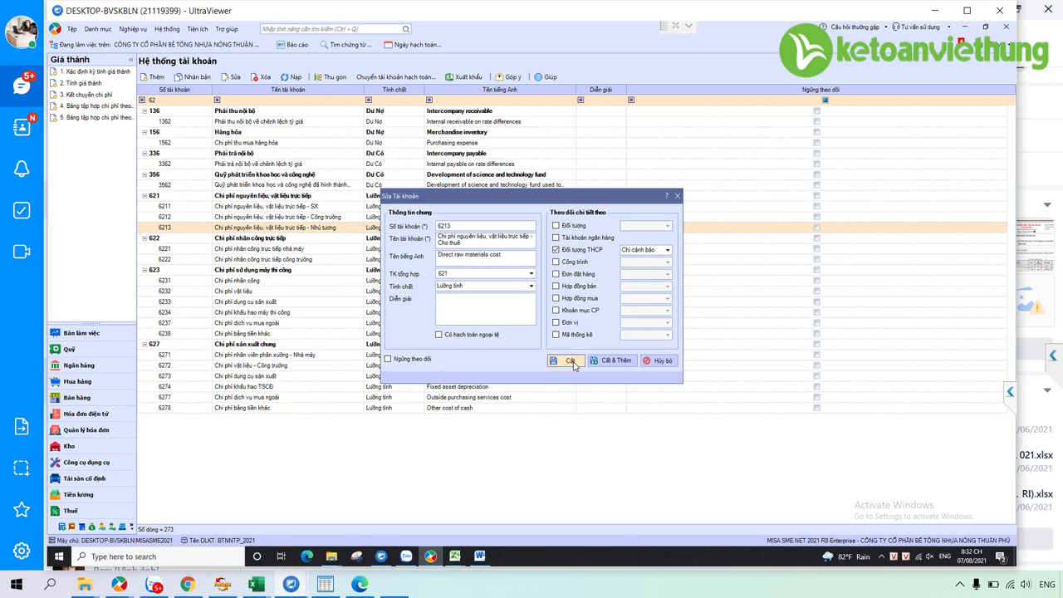
Rename account 6221 as "Chi phí nhân công trực tiếp - SX" and save it.
right_click(184, 252)
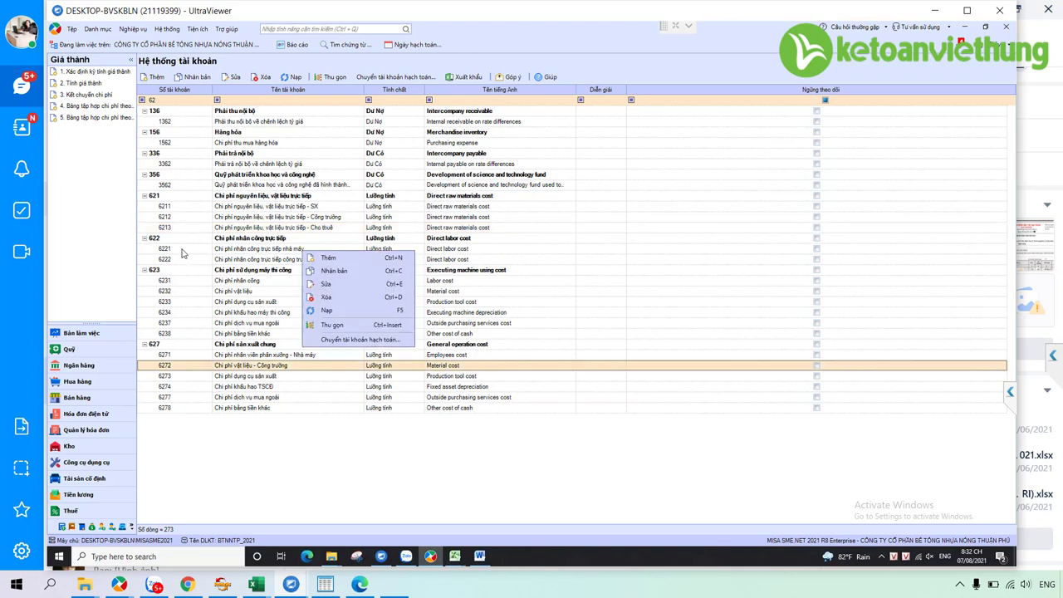
key("Down")
key("Down")
key("Down")
key("Return")
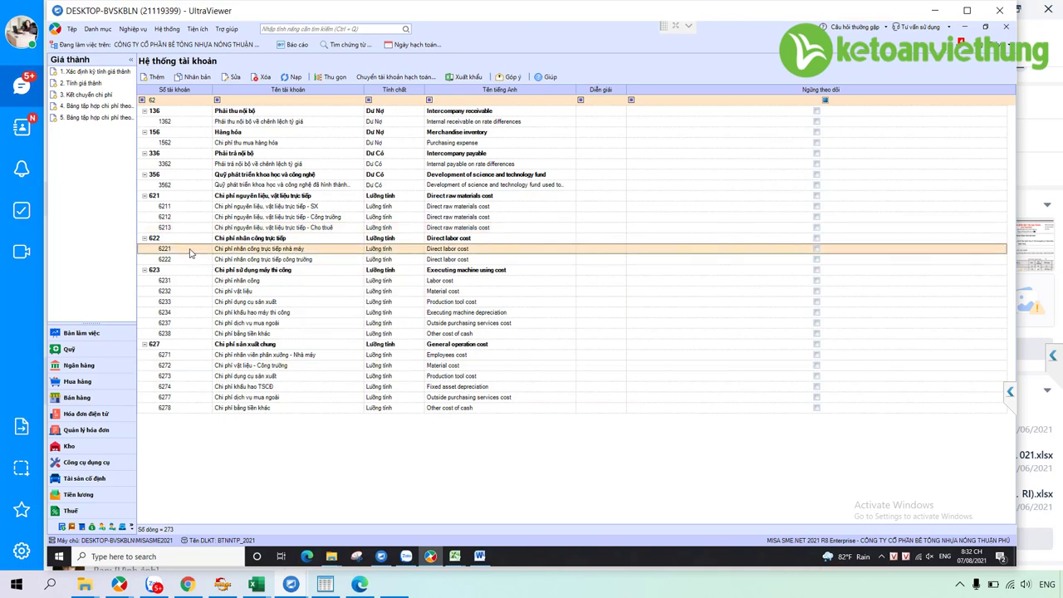
key("Tab")
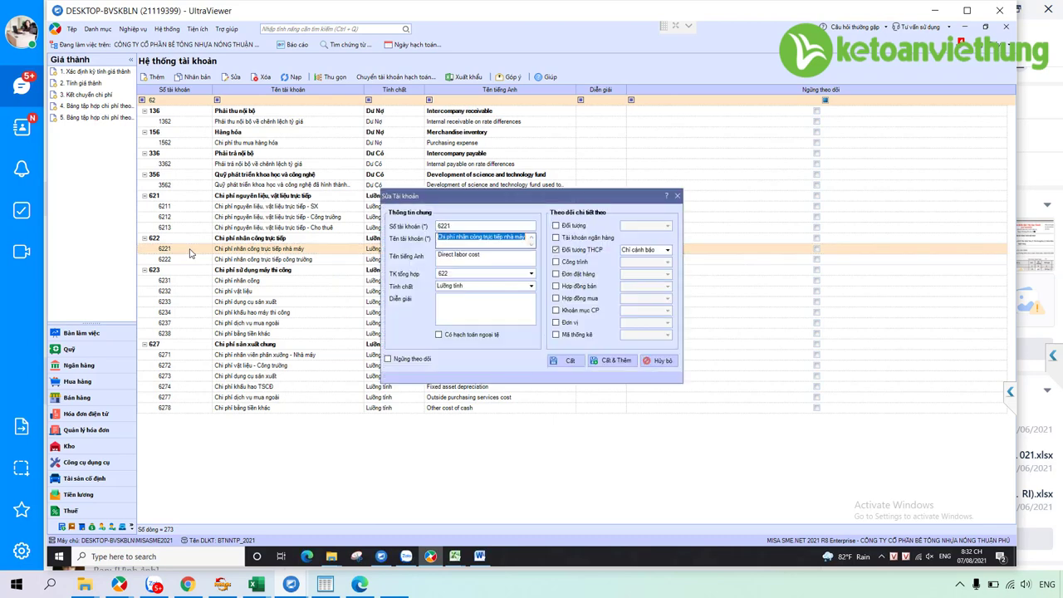
key("End")
key("shift+Left")
key("shift+Left")
key("shift+Left")
key("shift+Left")
key("shift+Left")
key("shift+Left")
key("shift+Left")
key("BackSpace")
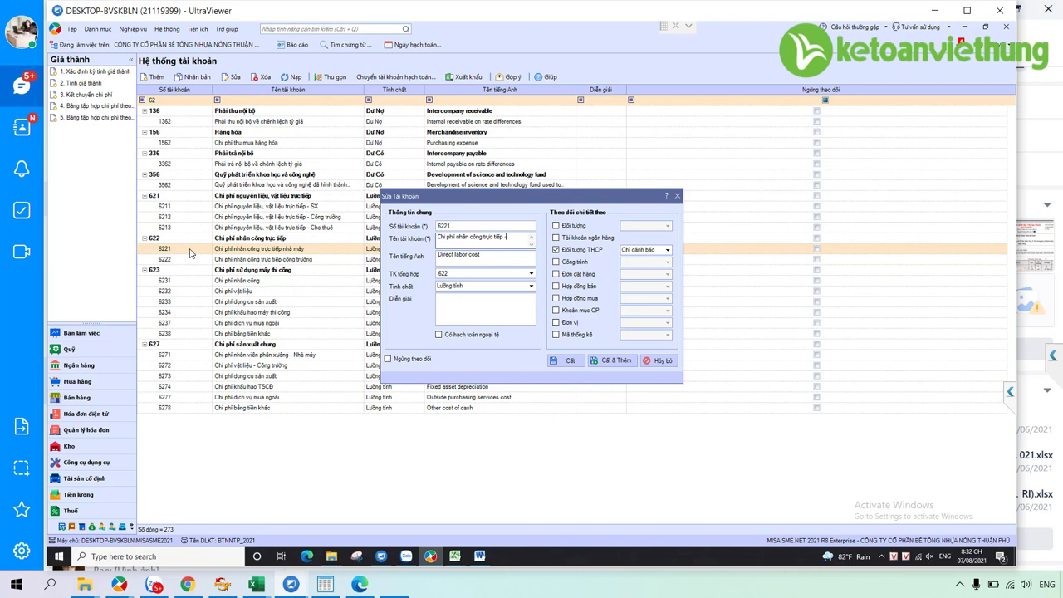
type("- SX")
key("ctrl+s")
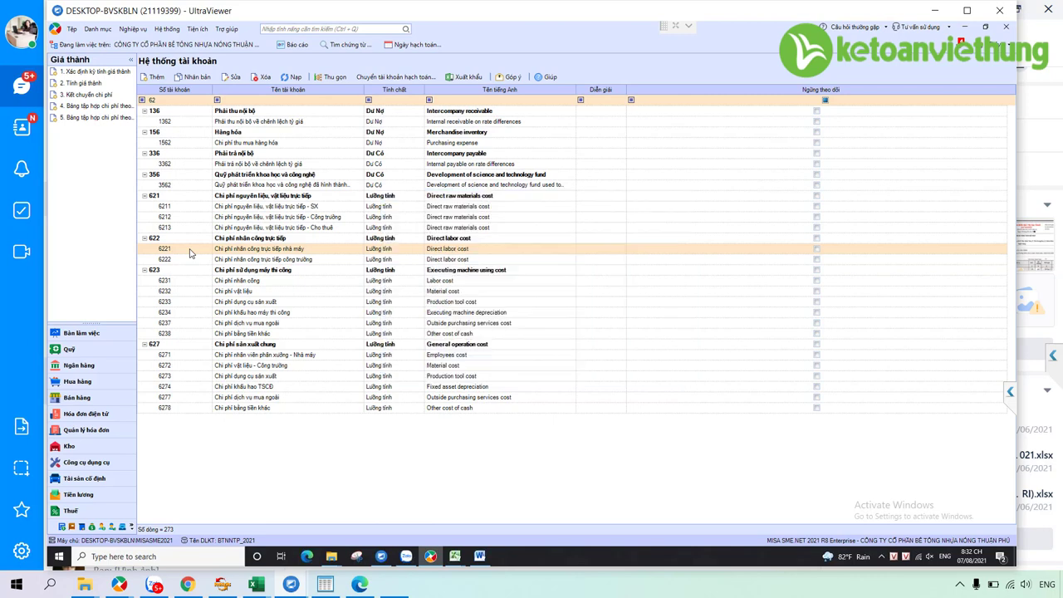
Duplicate account 6222 as 6223, name it "Chi phí nhân công trực tiếp cho thuê", and save it.
key("Down")
key("Menu")
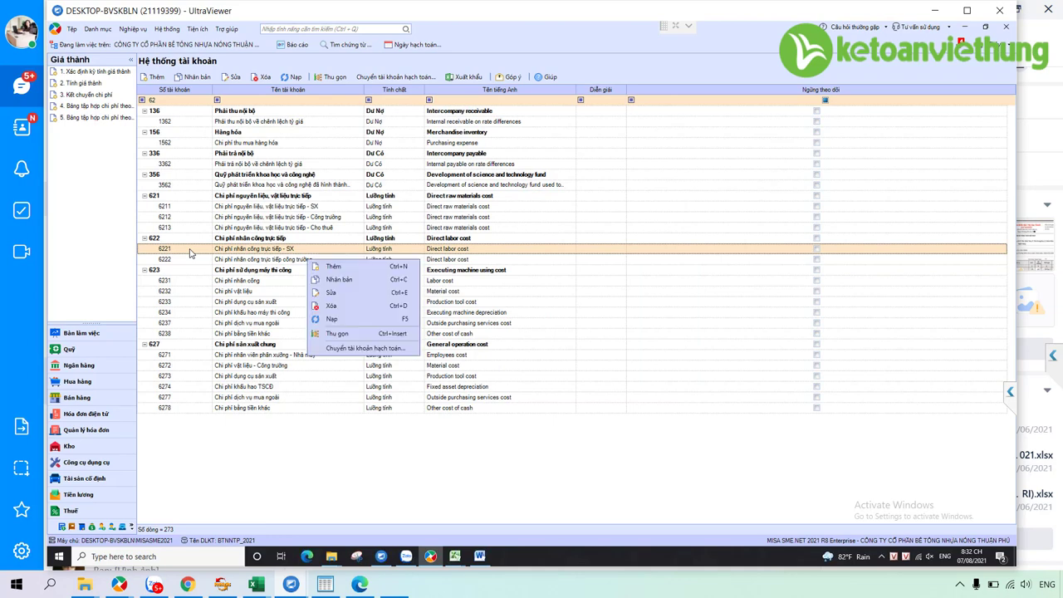
key("Down")
key("Down")
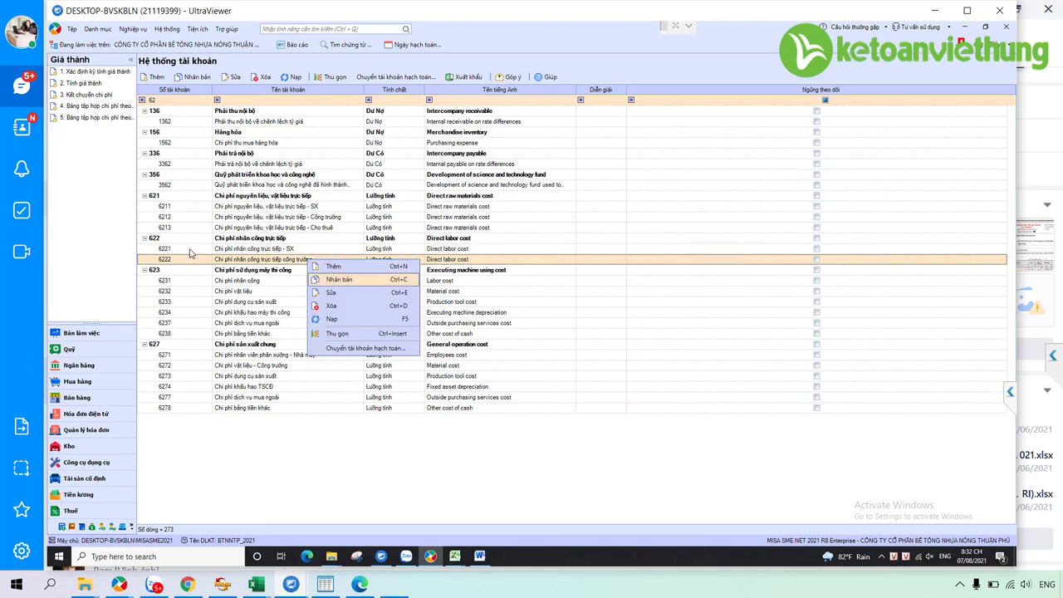
key("Return")
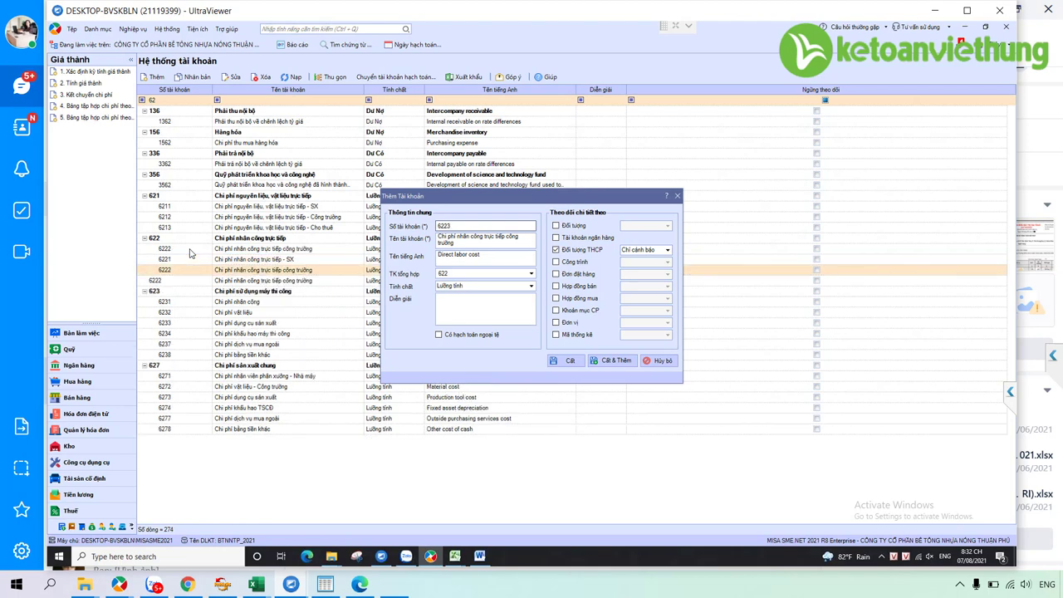
key("Tab")
key("End")
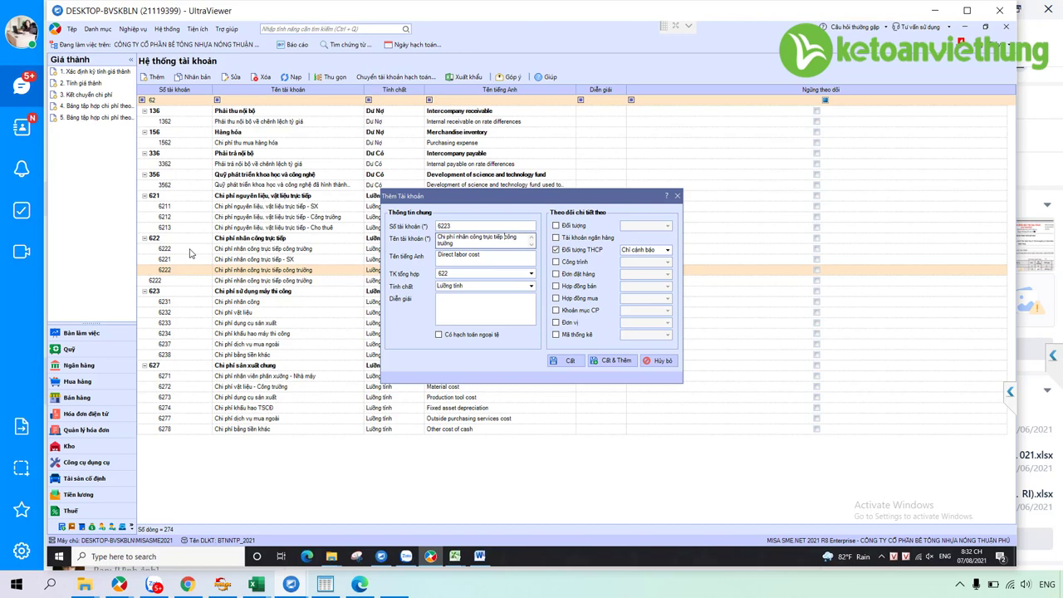
key("ctrl+shift+Left")
key("ctrl+shift+Left")
type("cho")
key("ctrl+s")
key("shift+F10")
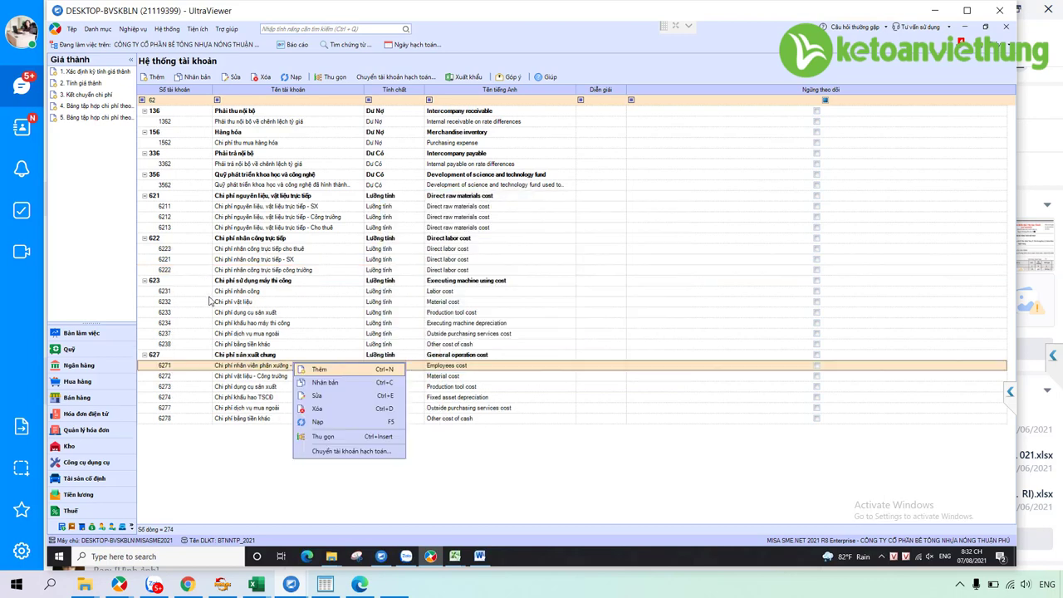
key("Down")
key("Down")
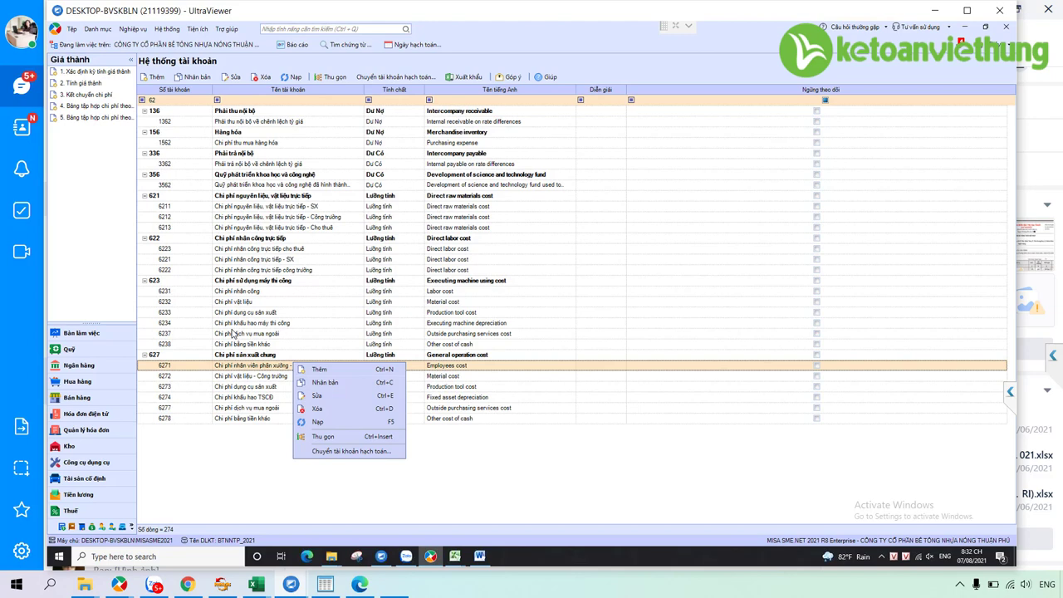
key("Down")
key("Down")
key("Escape")
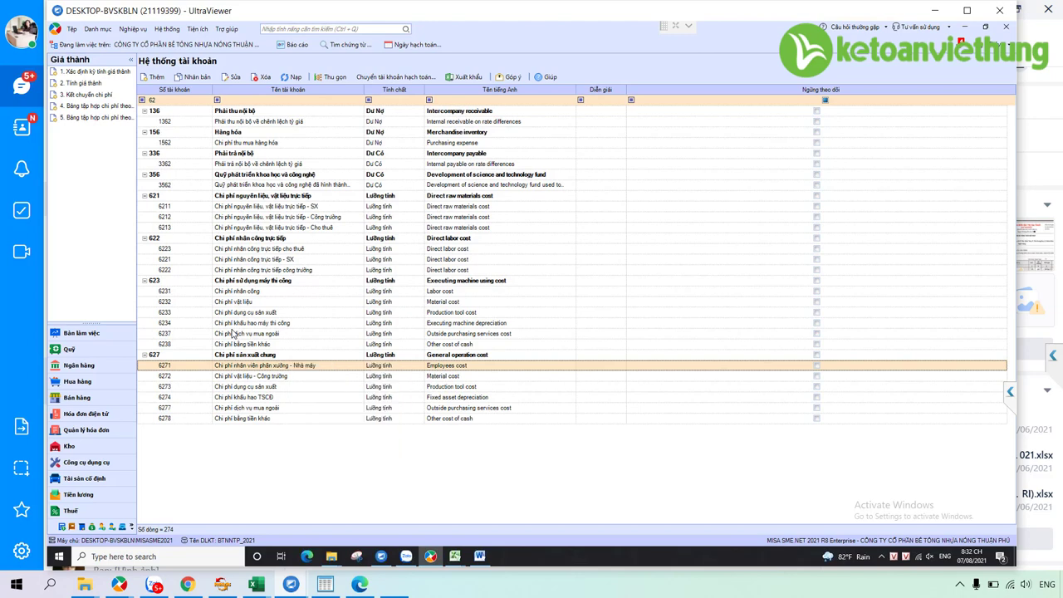
double_click(231, 363)
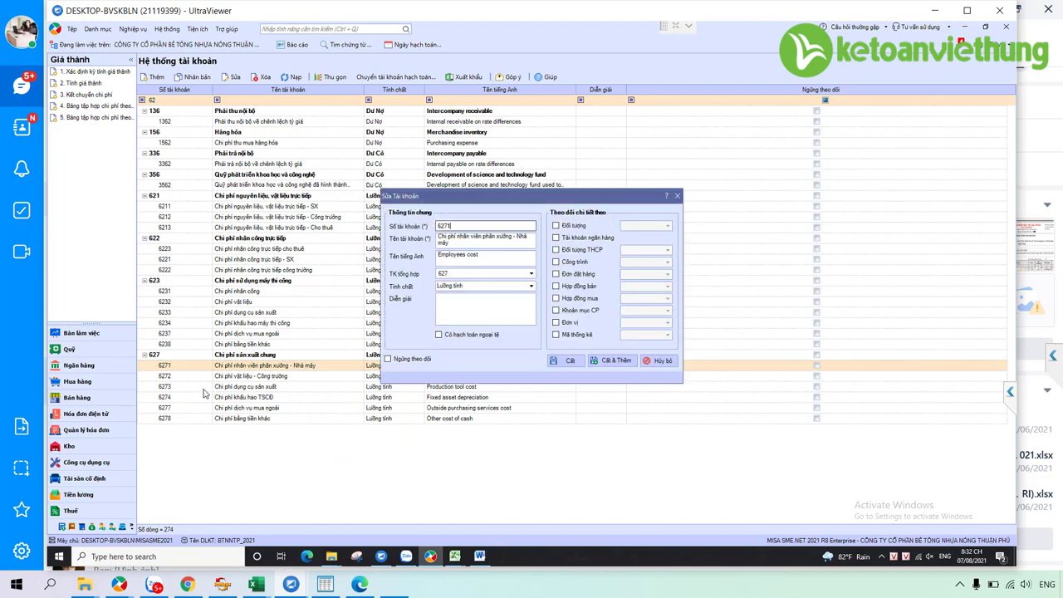
key("Tab")
key("End")
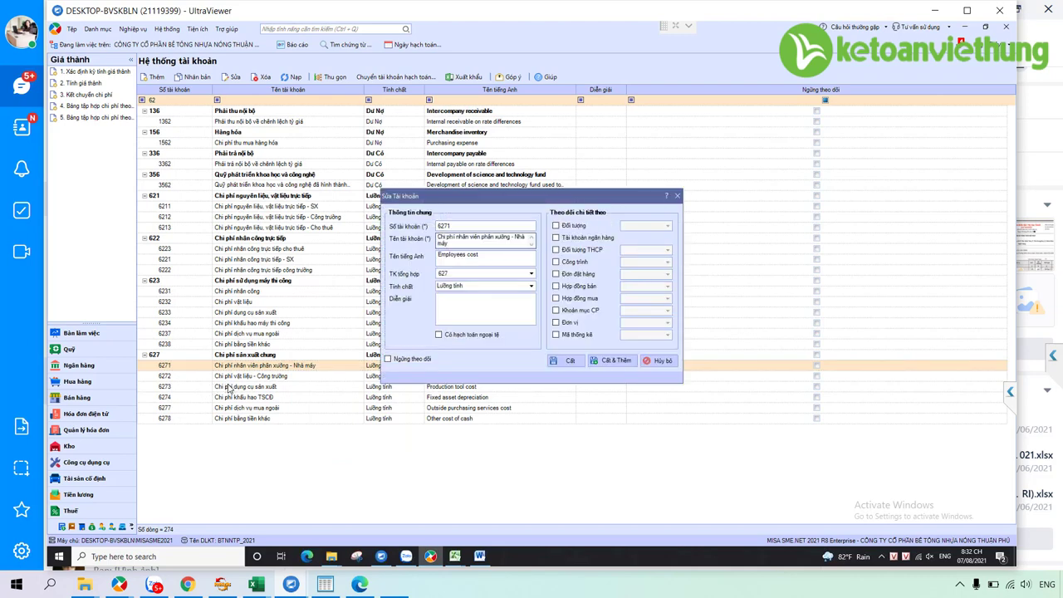
key("ctrl+shift+Left")
key("ctrl+shift+Left")
key("ctrl+shift+Right")
left_click(663, 360)
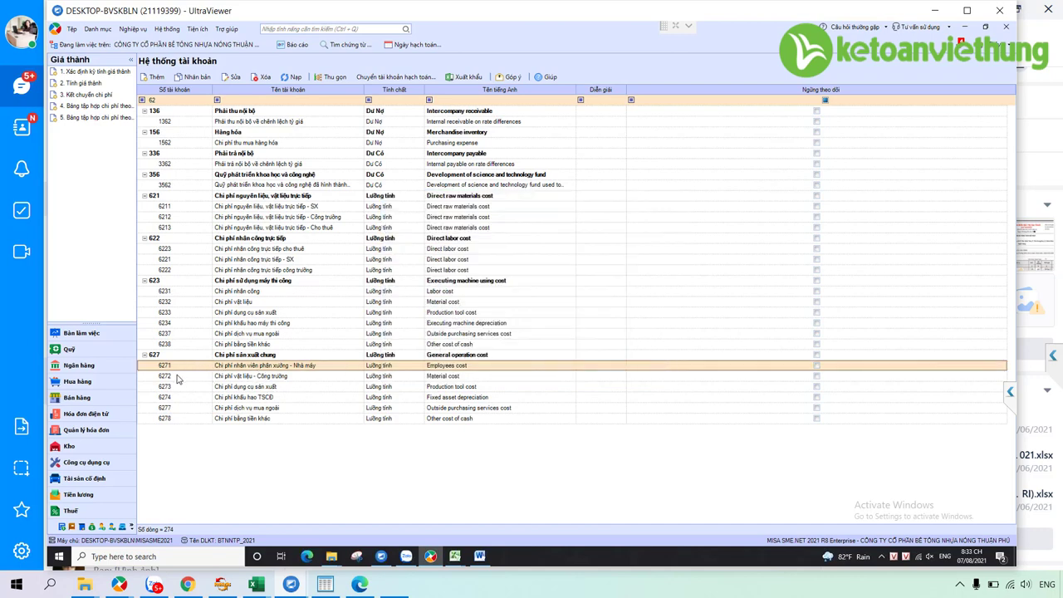
left_click(177, 377)
left_click(179, 389)
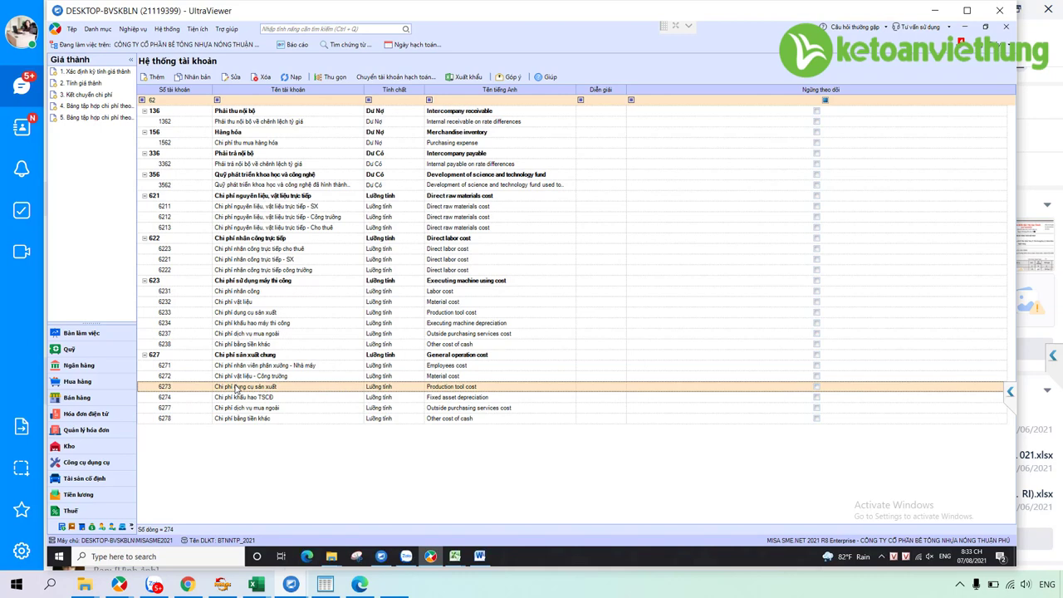
left_click(193, 398)
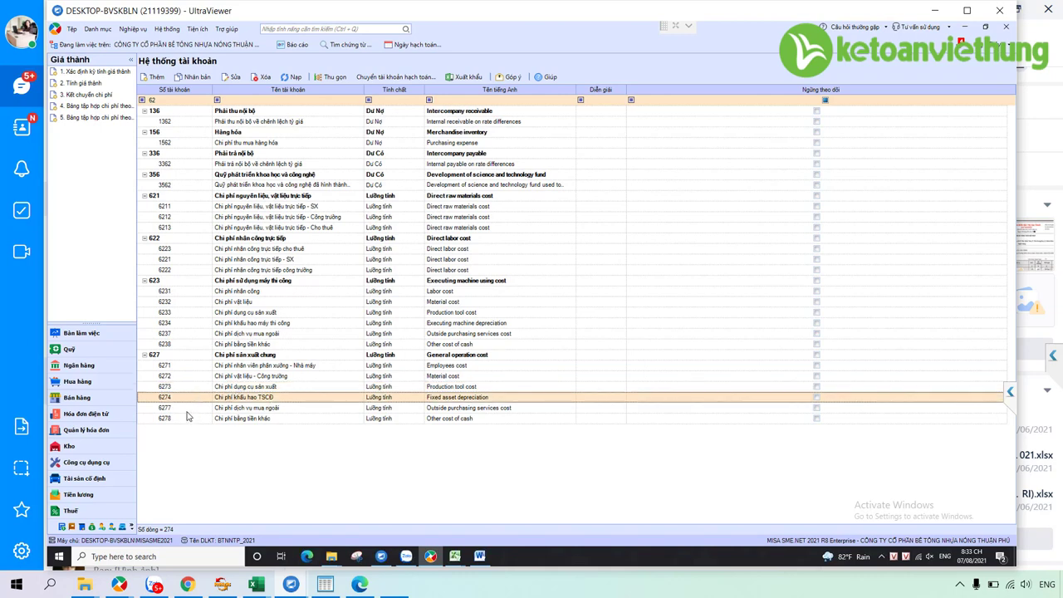
left_click(189, 410)
left_click(191, 390)
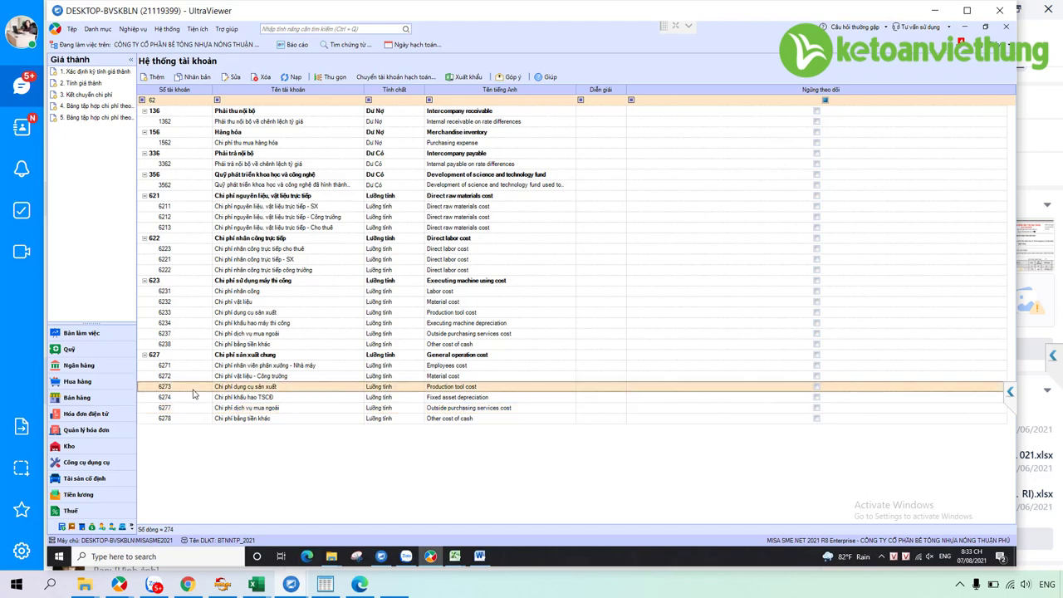
left_click(185, 399)
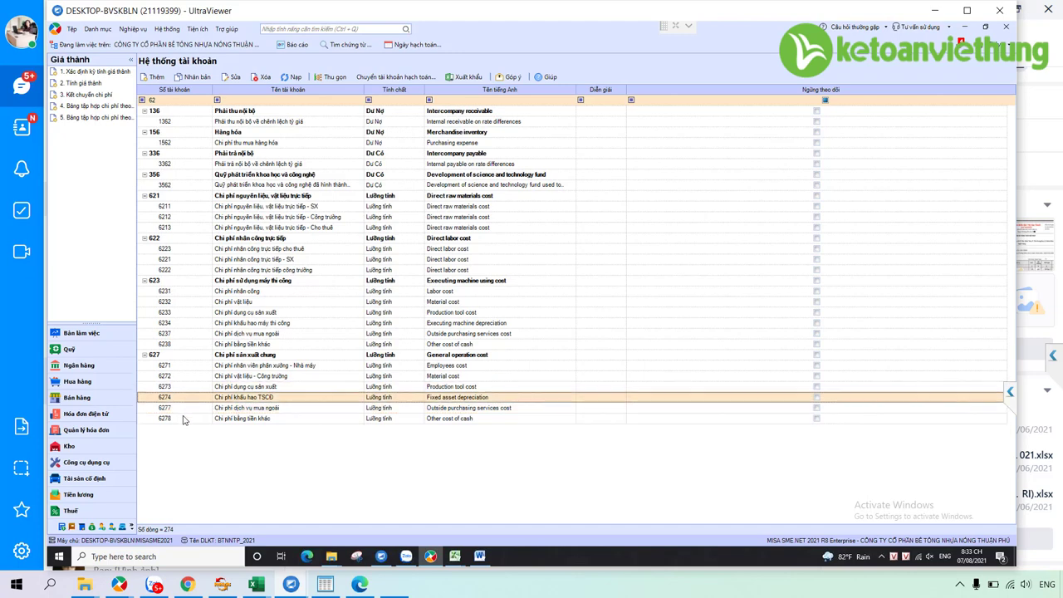
mouse_move(163, 578)
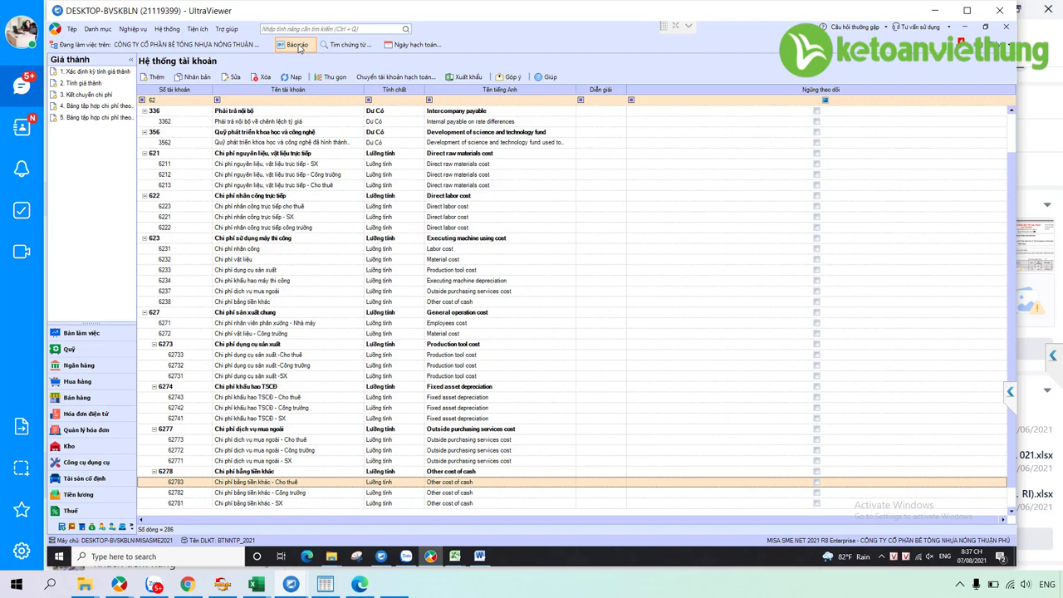
Generate the "Bảng cân đối tài khoản (Mẫu quản trị)" report for 01/01/2021 to 30/06/2021 at account level 4.
left_click(297, 45)
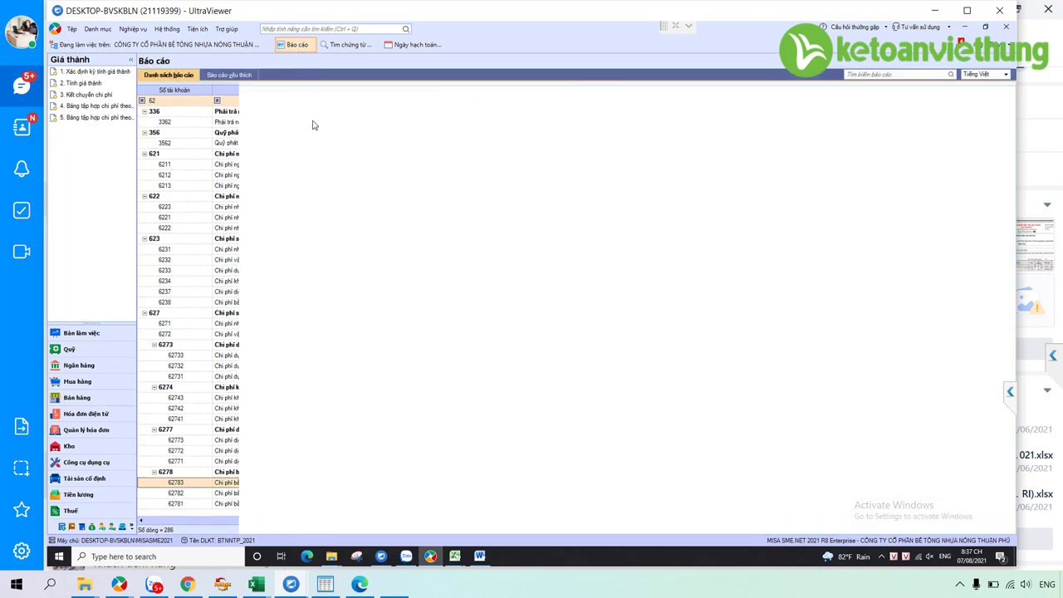
left_click(305, 124)
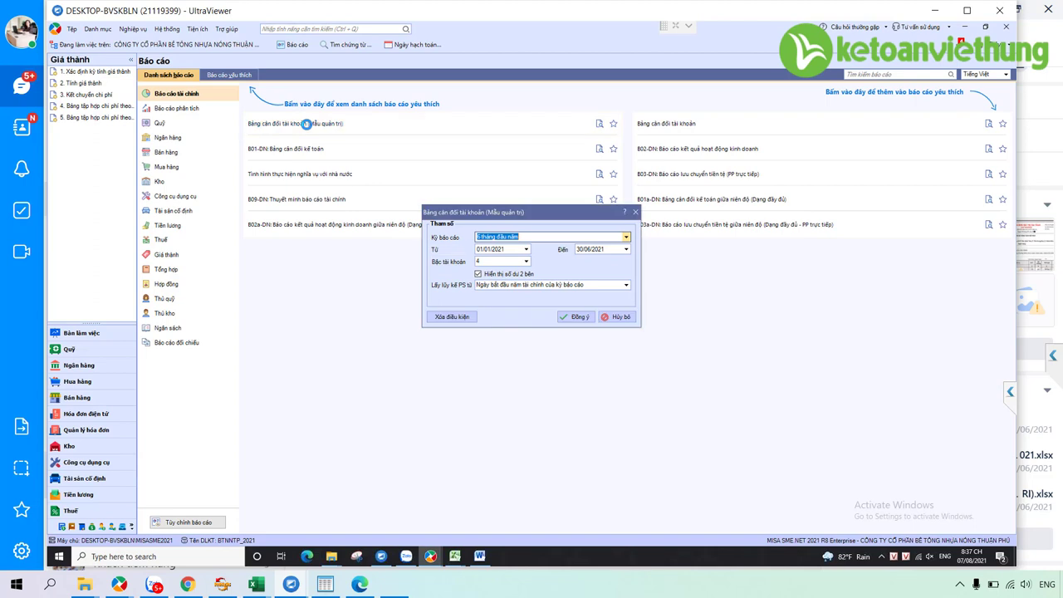
left_click(573, 317)
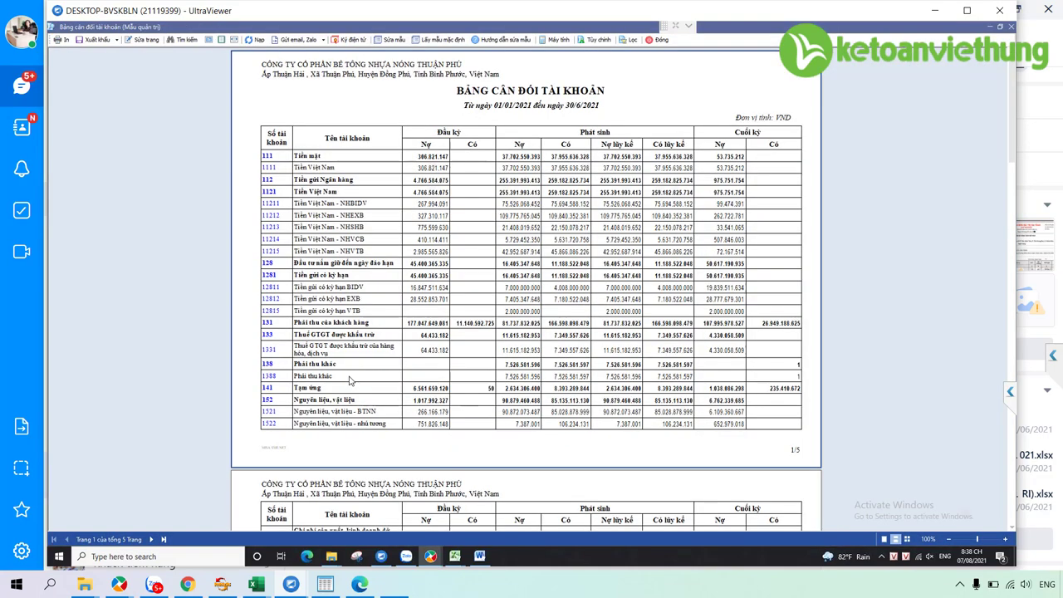
Find revenue account 5111 in the account balance report and open its detailed ledger.
scroll(378, 401, "down", 3)
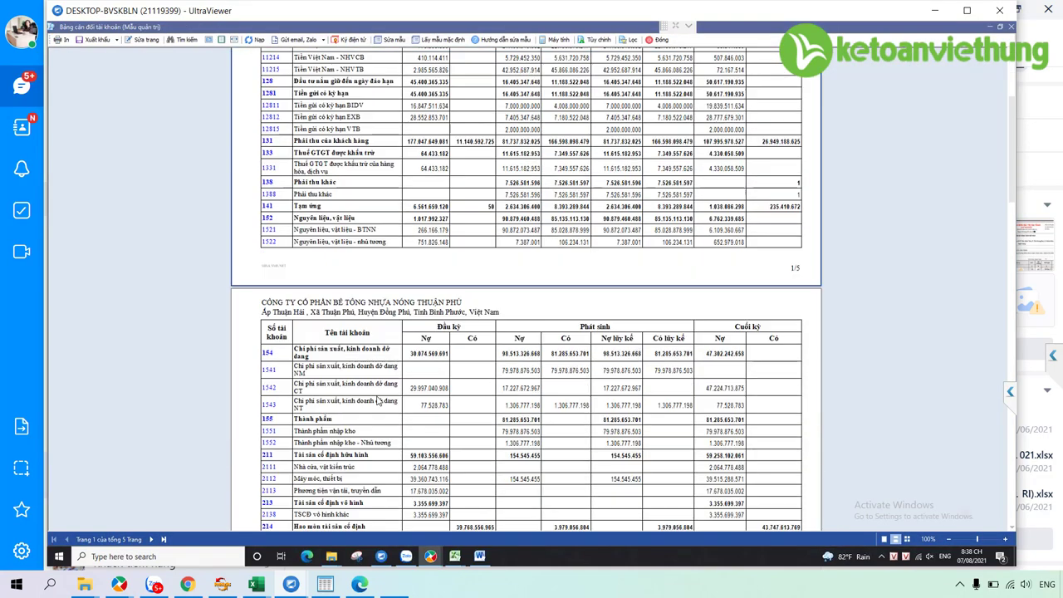
scroll(378, 402, "down", 2)
scroll(378, 402, "down", 3)
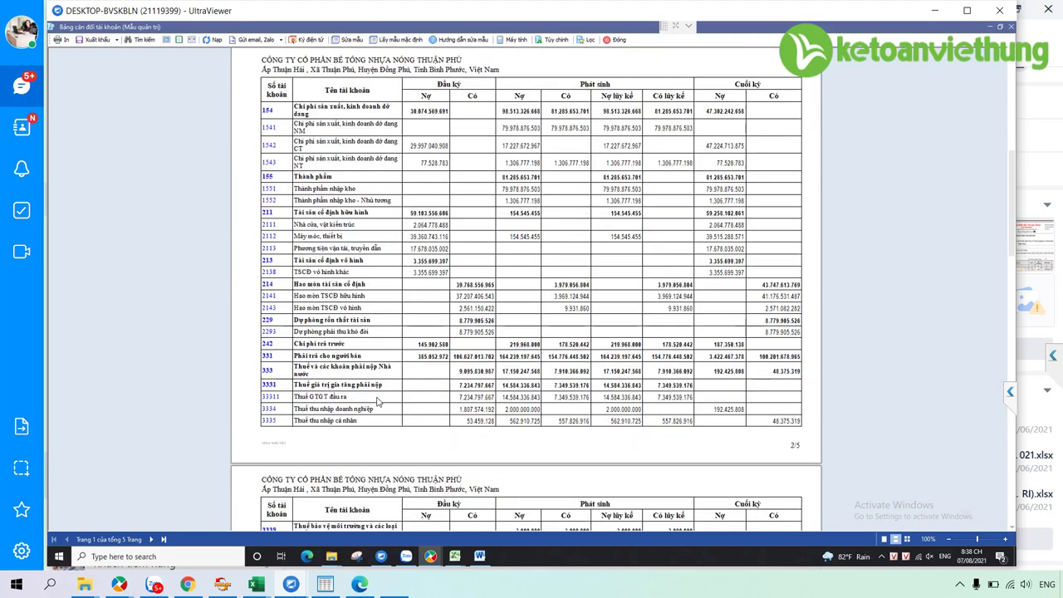
scroll(376, 401, "down", 2)
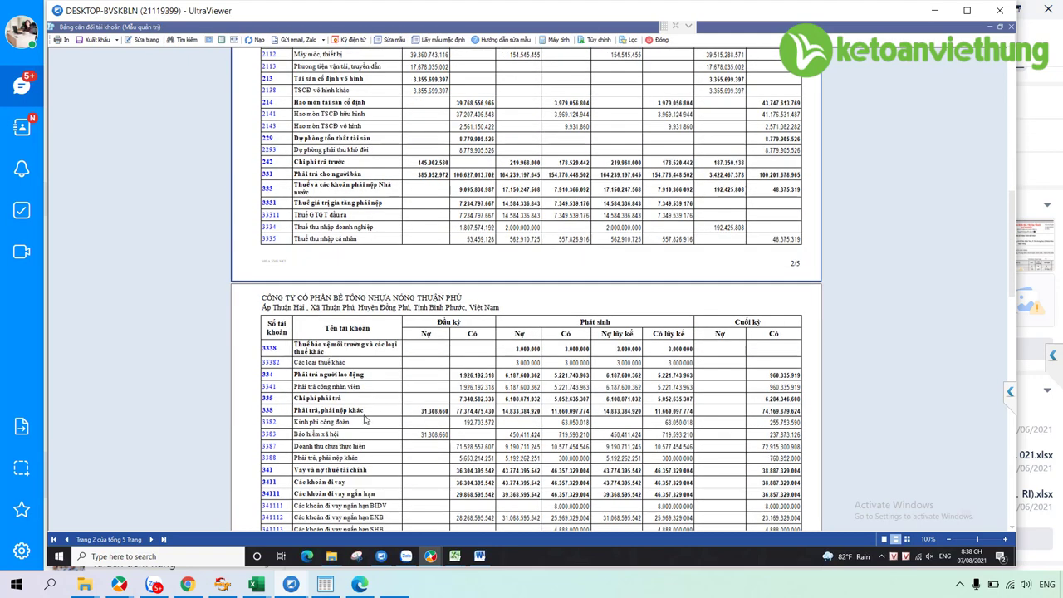
scroll(366, 418, "down", 2)
scroll(365, 420, "down", 3)
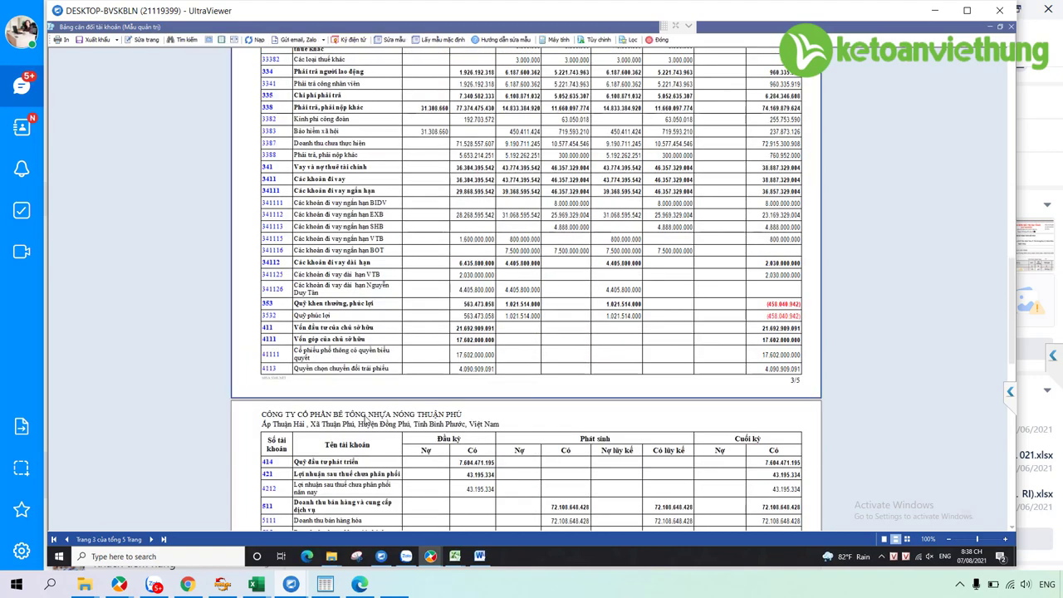
scroll(365, 420, "down", 2)
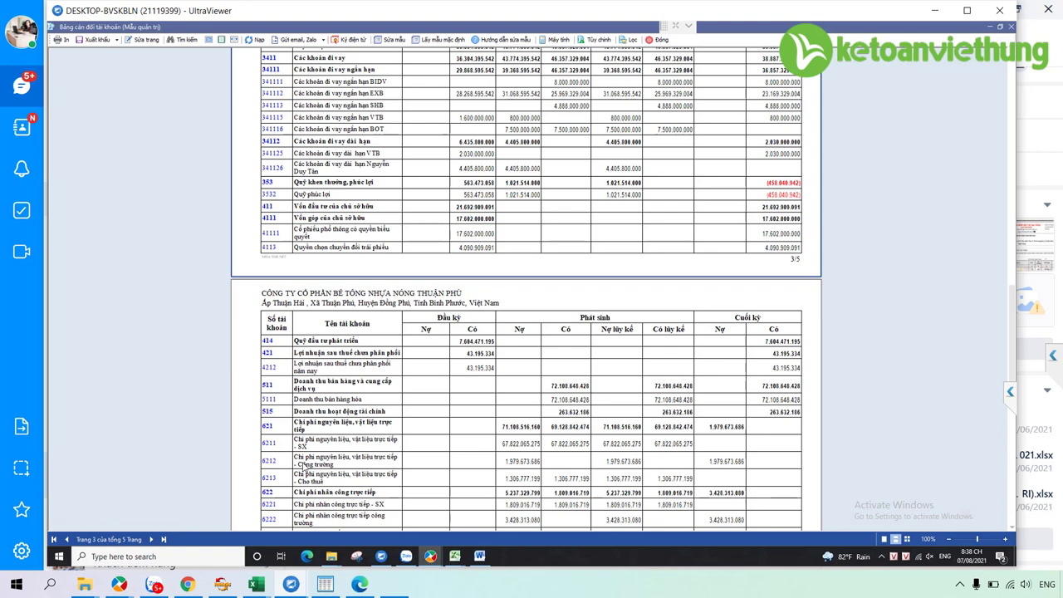
left_click(268, 403)
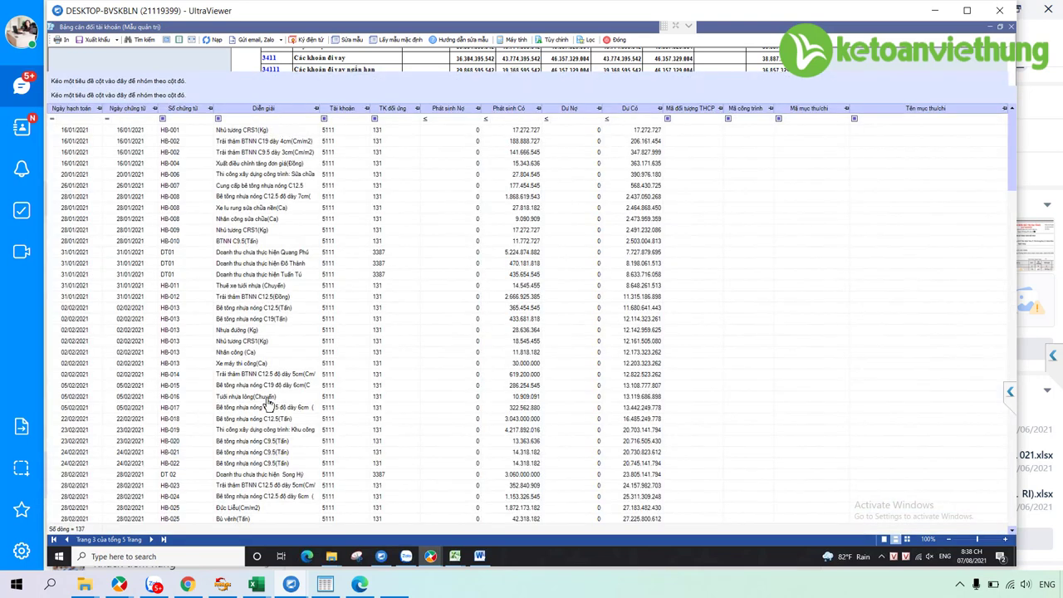
left_click(267, 398)
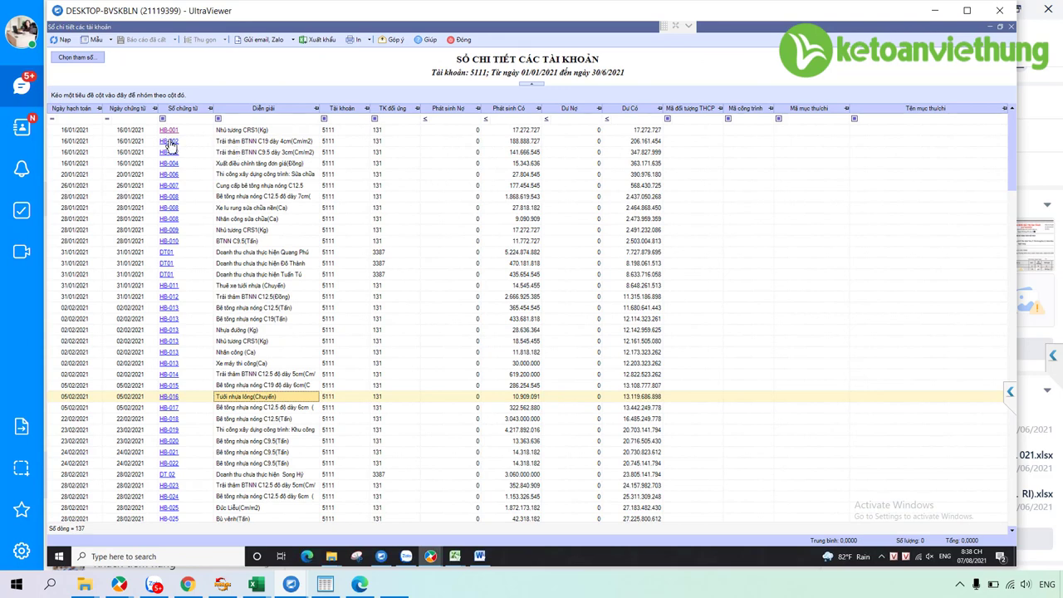
Open sales voucher HB-002 from the ledger, show its statistics details, and unpost it.
left_click(168, 141)
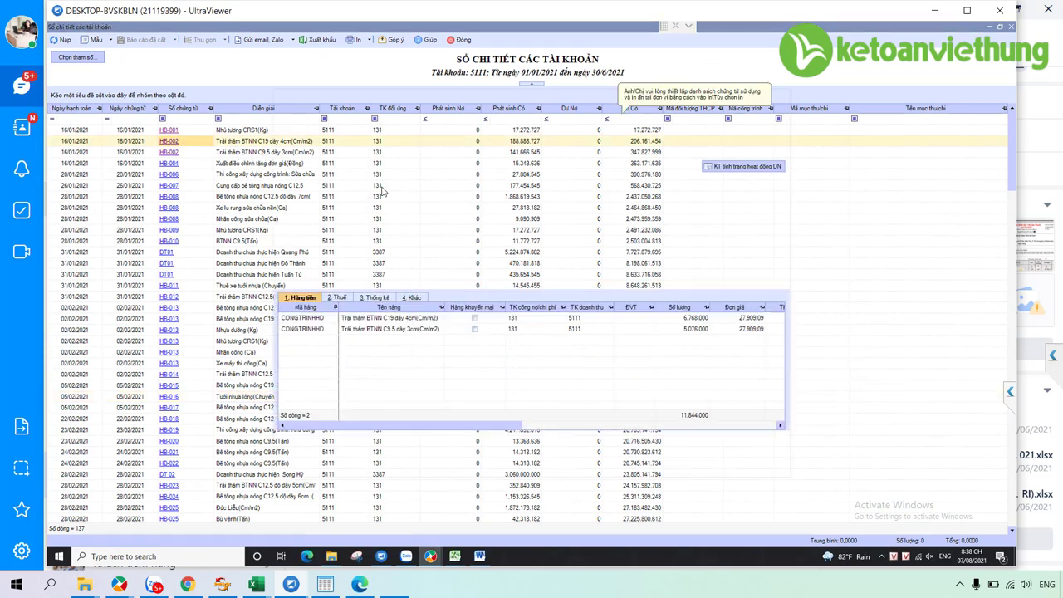
left_click(385, 297)
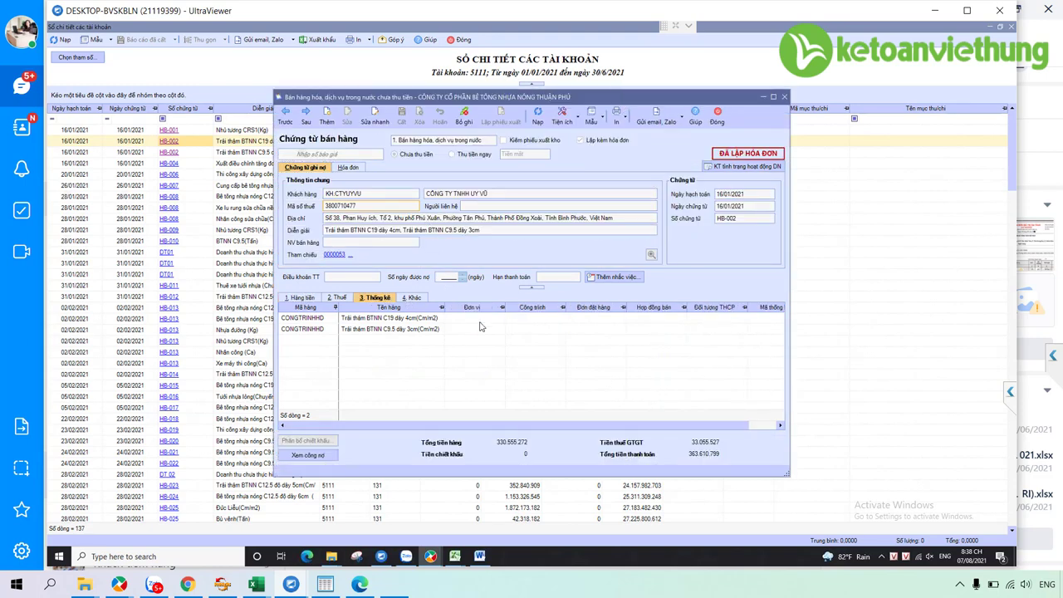
left_click(540, 318)
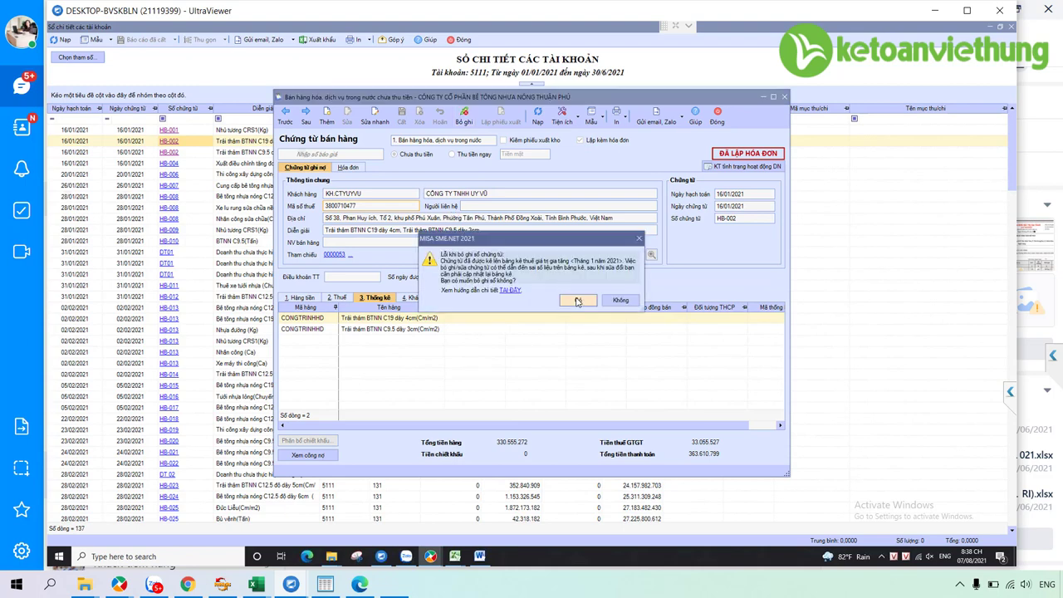
left_click(575, 301)
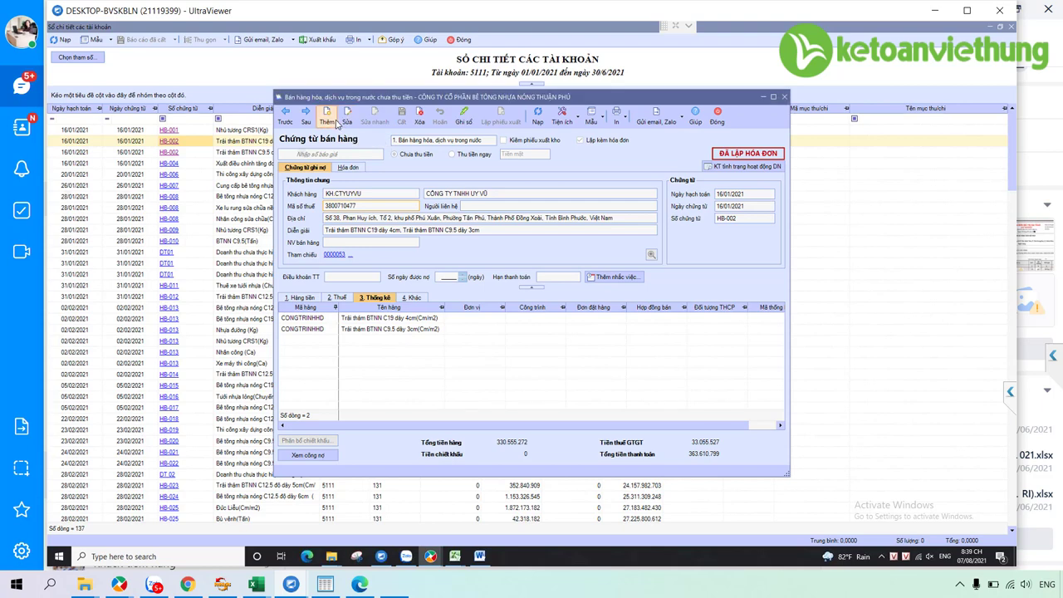
Assign project CAUTHACME-TOANCAU to the voucher's first line, "Trải thảm BTNN C19 dày 4cm".
left_click(559, 319)
left_click(561, 319)
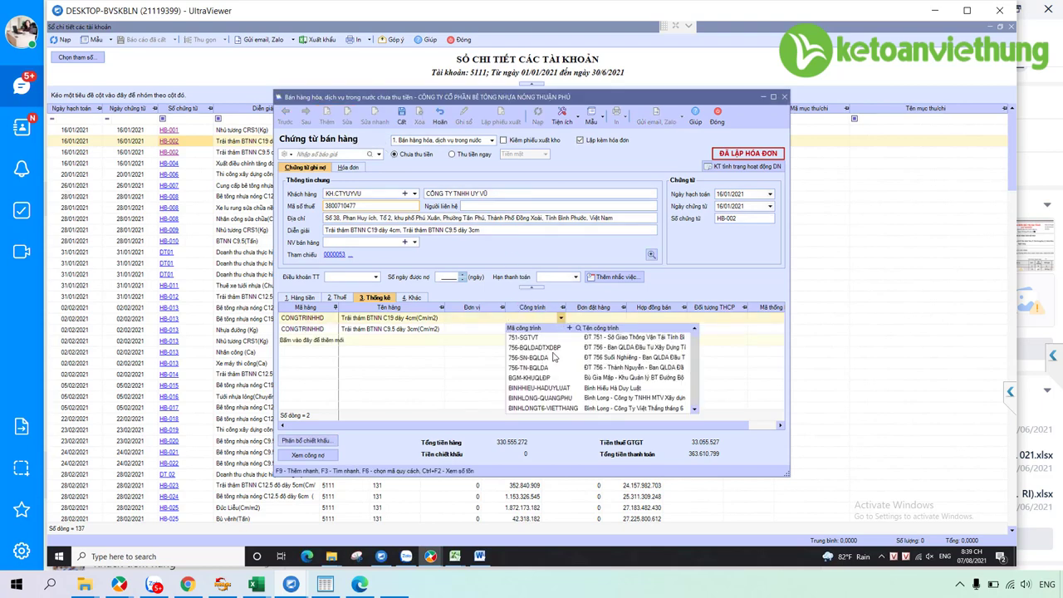
scroll(557, 358, "down", 3)
scroll(561, 379, "down", 2)
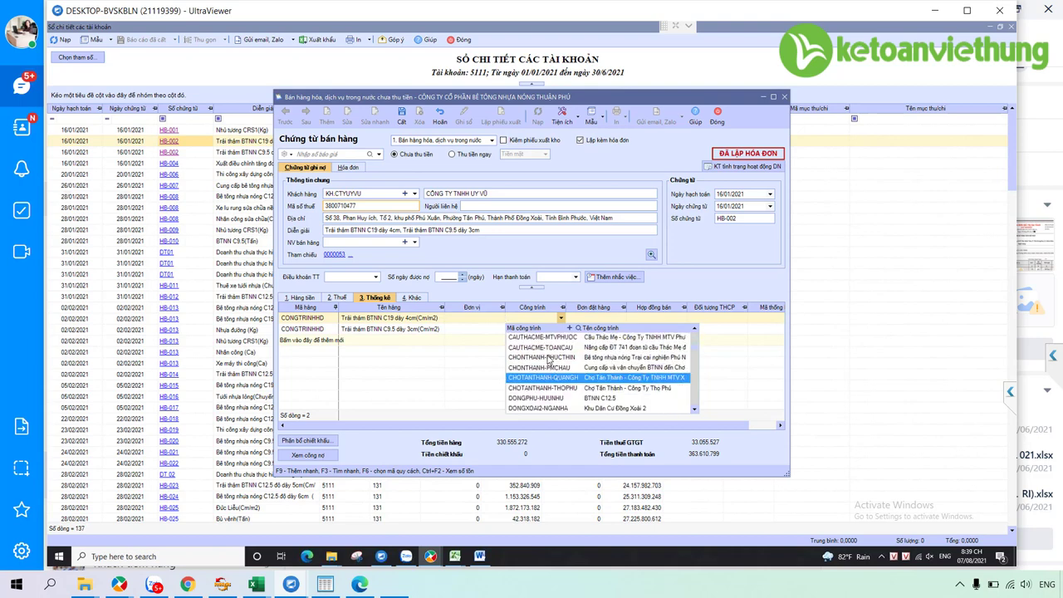
left_click(537, 352)
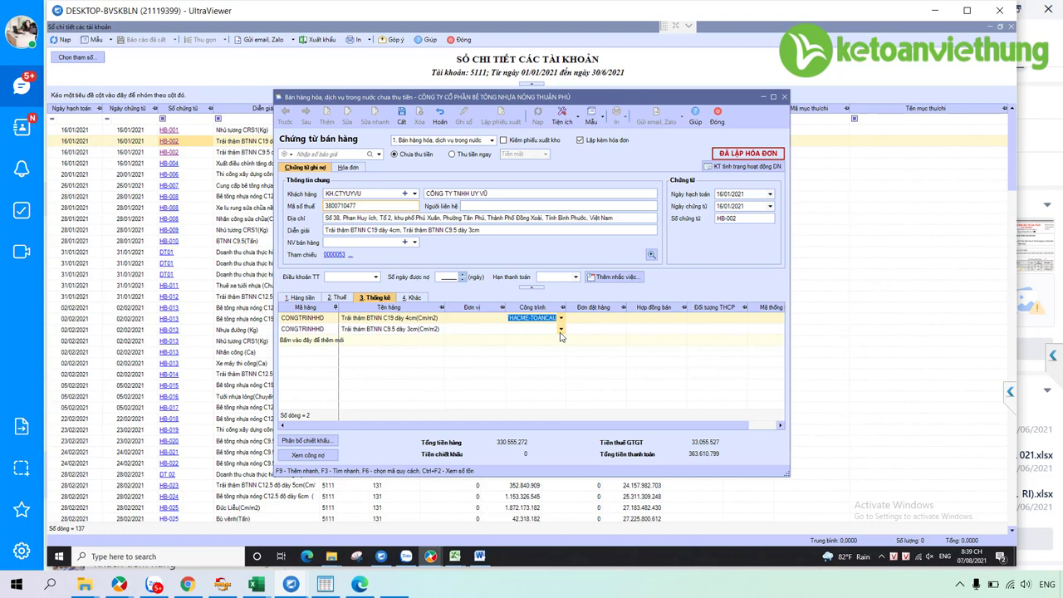
Close sales voucher HB-002 without a project on its second line, and return from the 5111 ledger to the balance report.
left_click(562, 331)
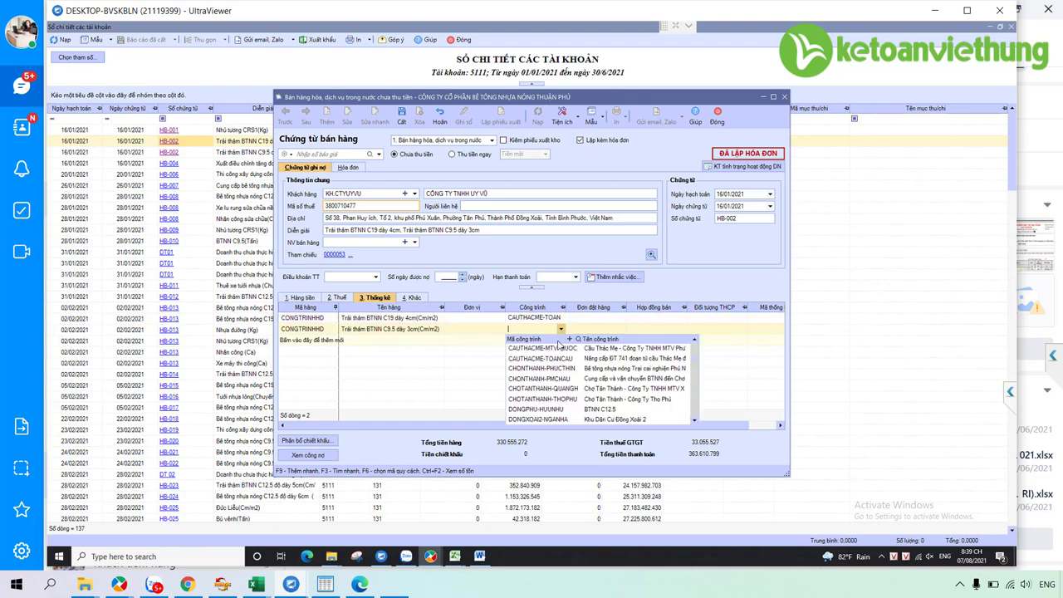
left_click(489, 364)
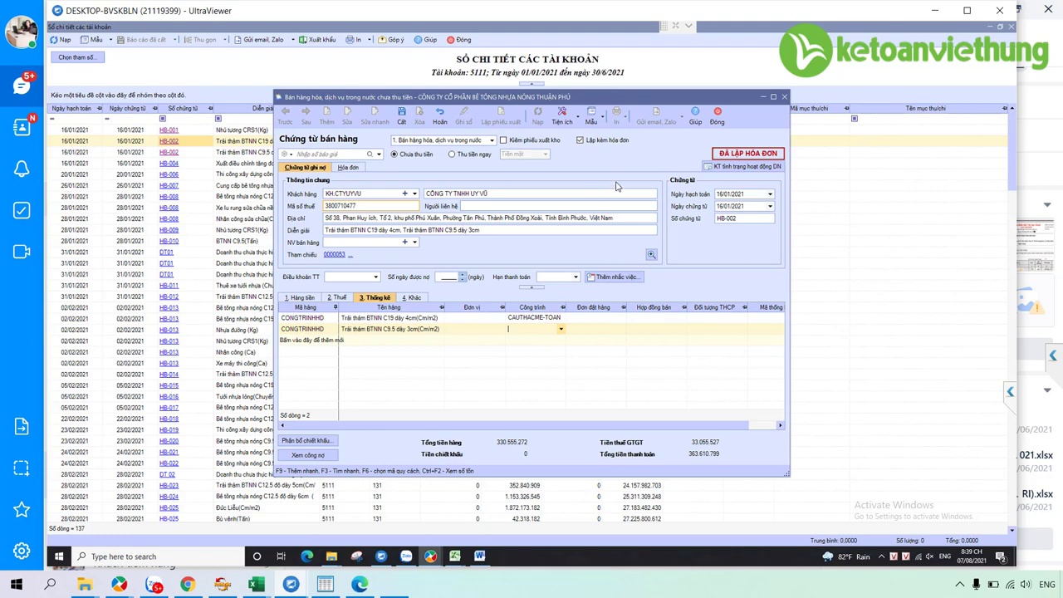
left_click(718, 123)
left_click(558, 329)
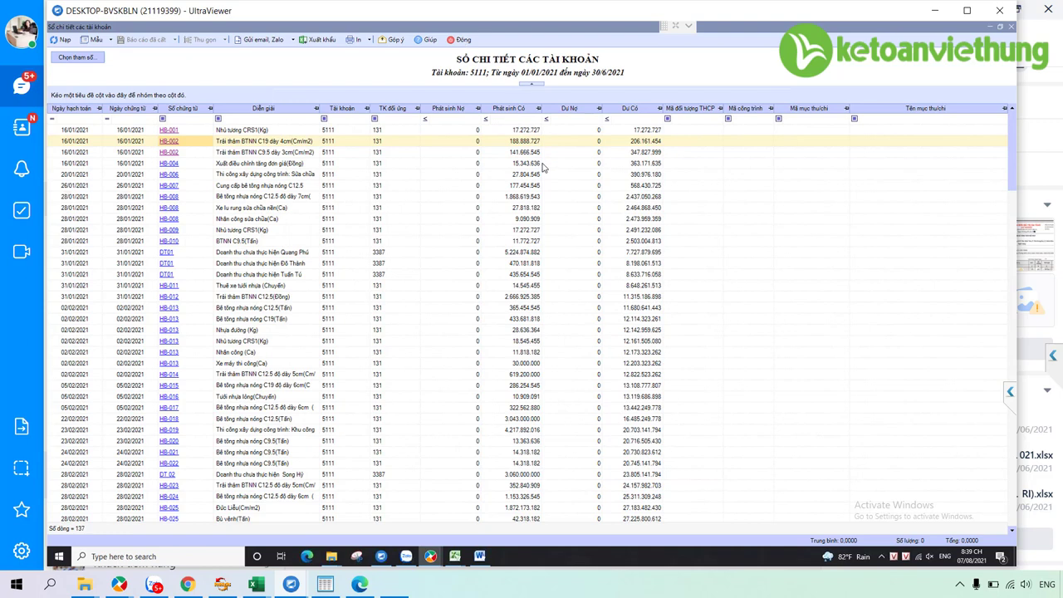
left_click(462, 40)
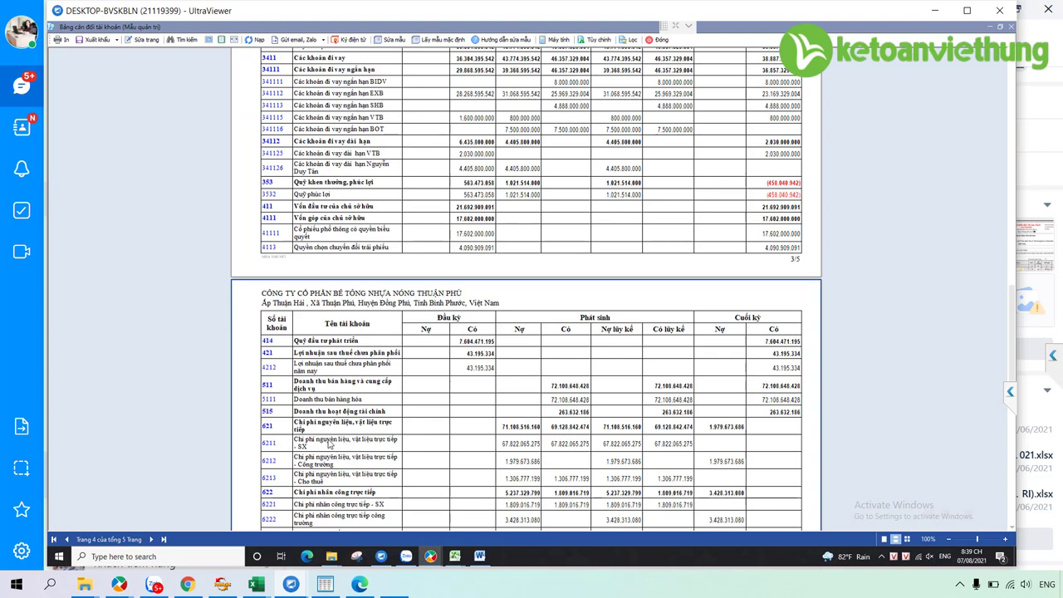
Review the account balance report from page 4 back up to the work-in-progress accounts 1541, 1542 and 1543.
scroll(328, 442, "up", 3)
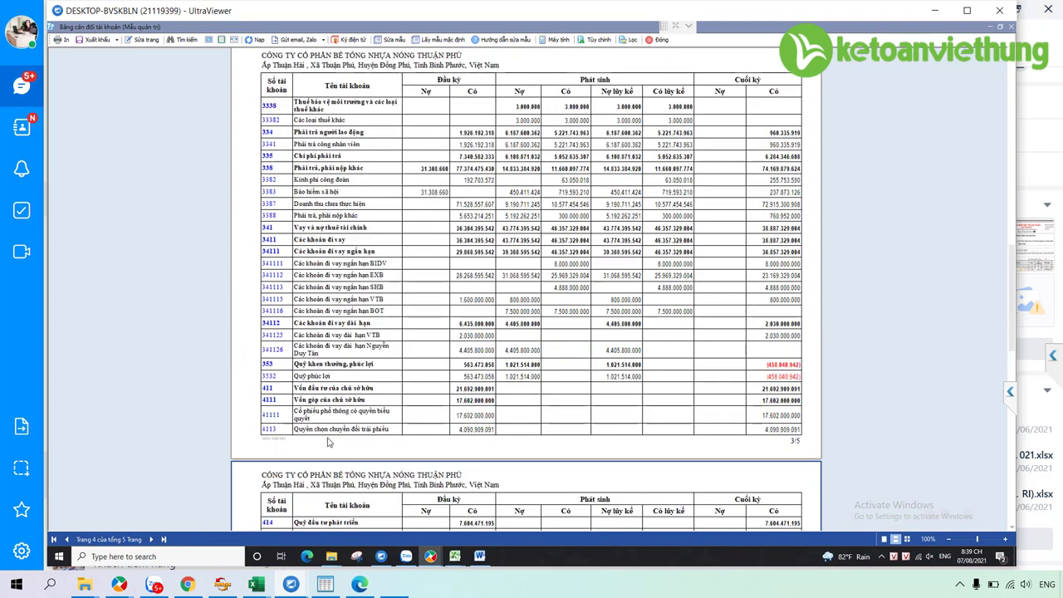
scroll(327, 442, "down", 3)
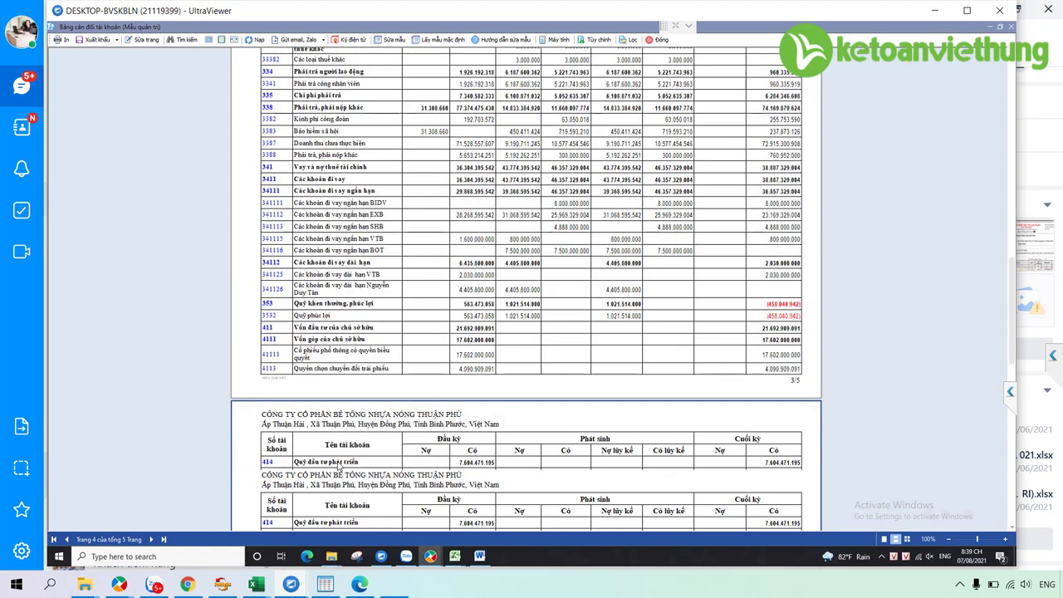
scroll(324, 479, "up", 1)
scroll(324, 357, "up", 4)
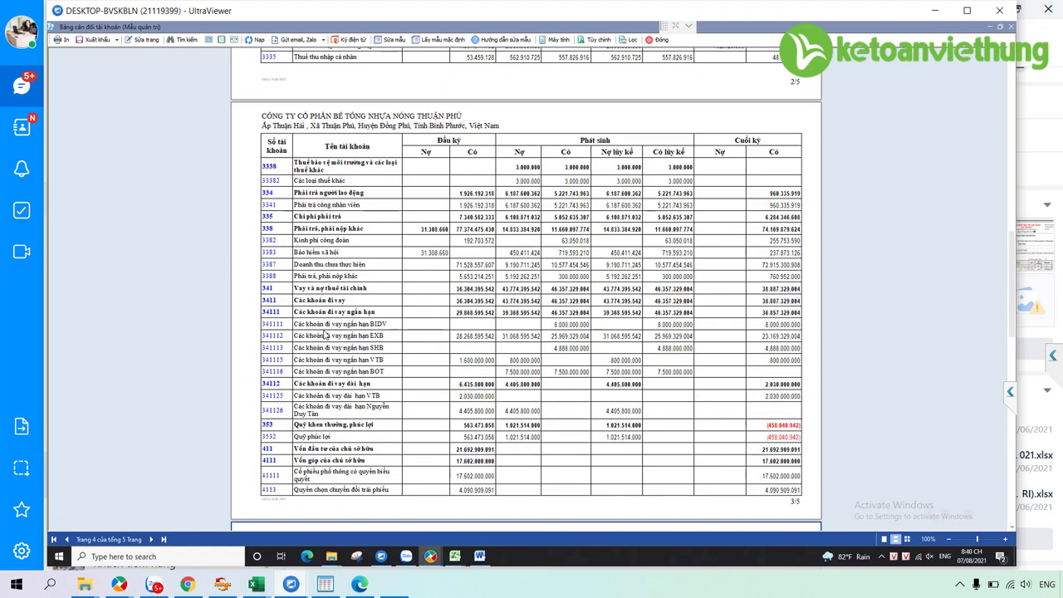
scroll(324, 334, "up", 4)
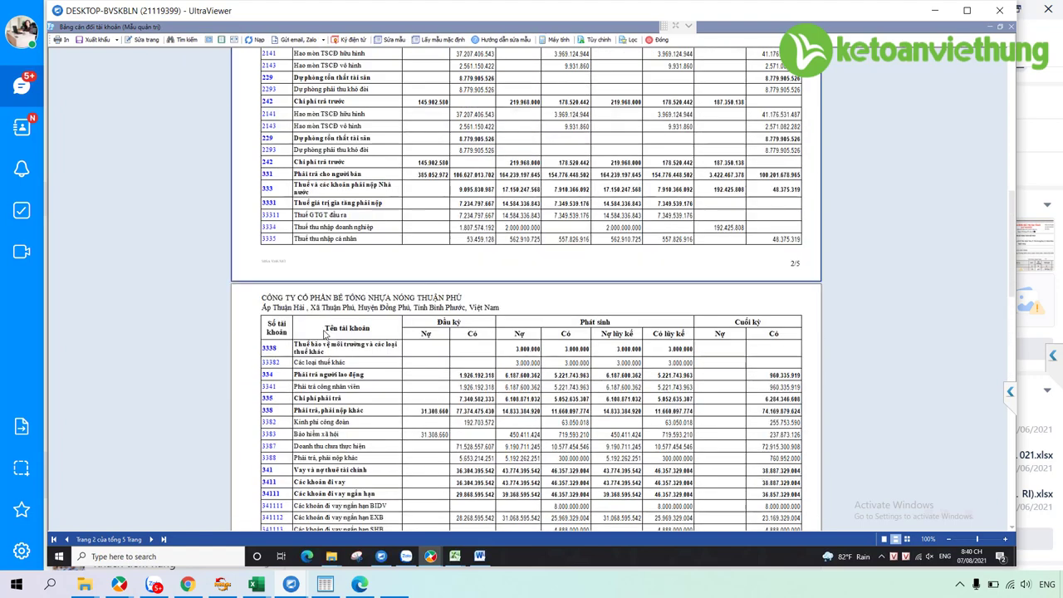
scroll(325, 334, "up", 2)
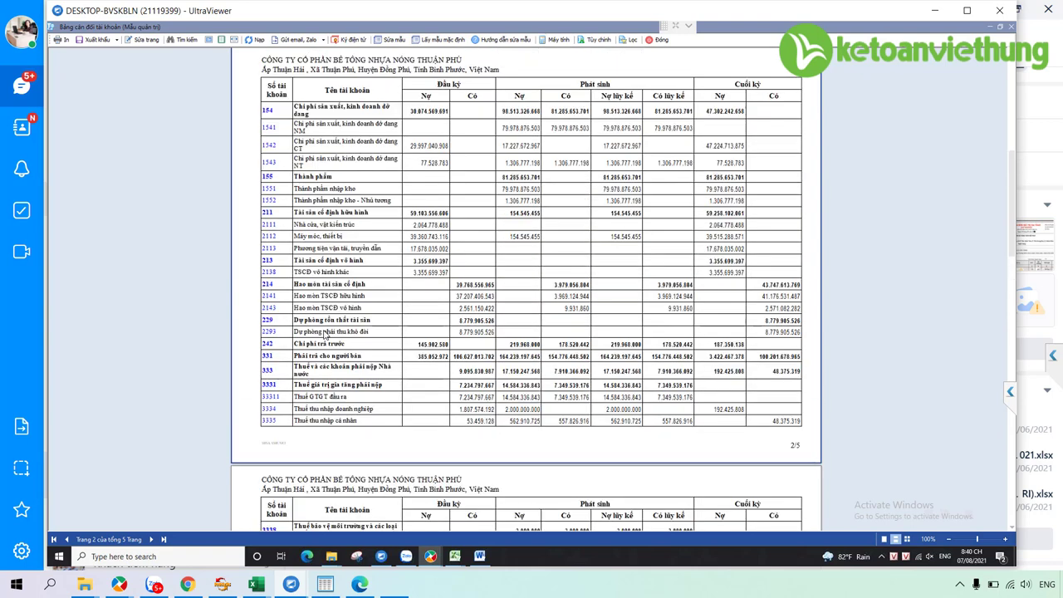
scroll(323, 333, "up", 2)
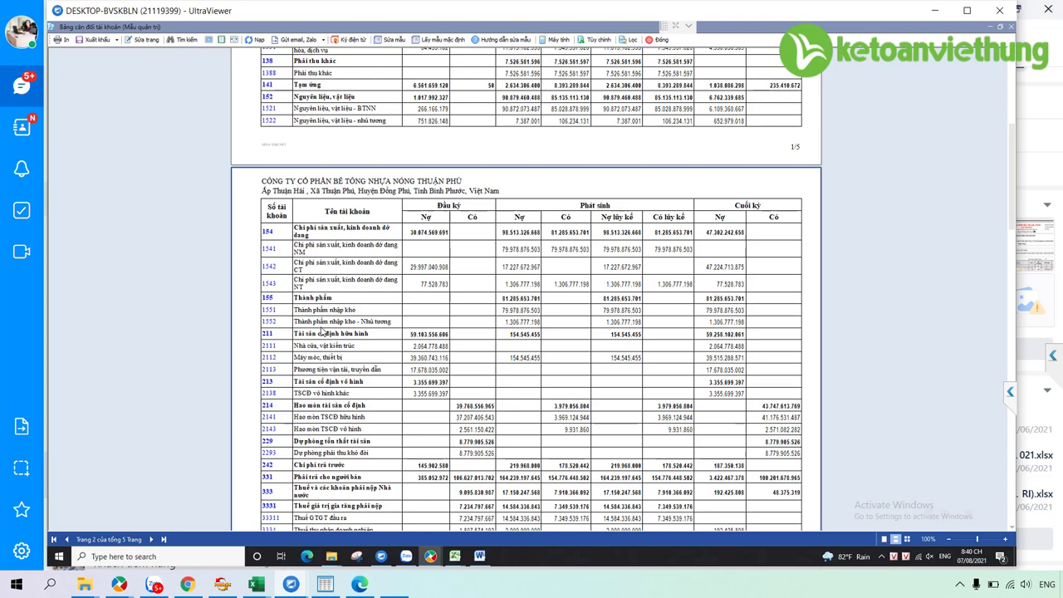
Open the detail ledger of account 1551 from the balance report and look through its finished goods receipt entries.
left_click(275, 312)
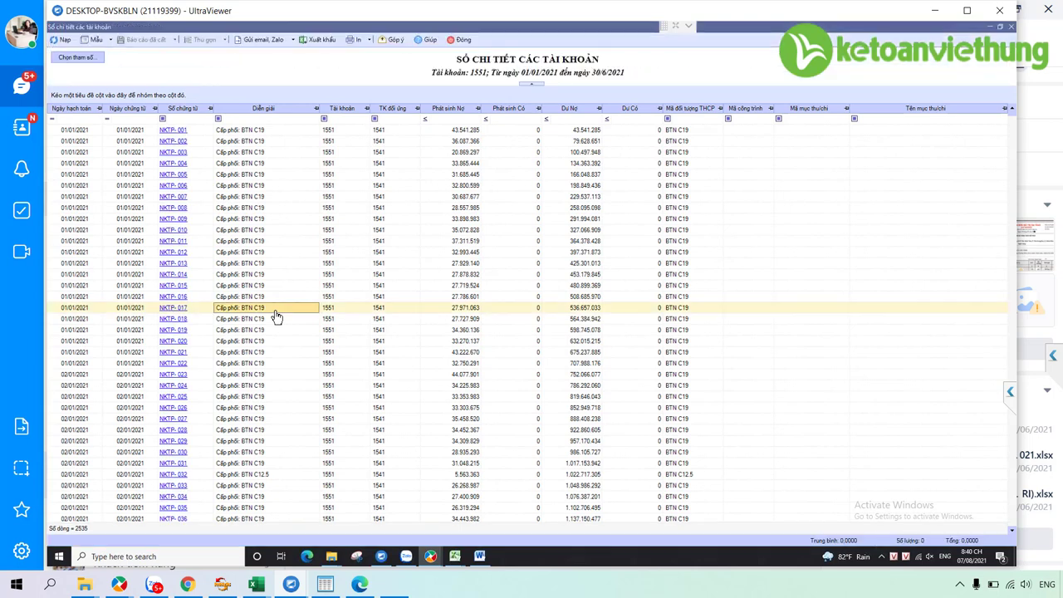
scroll(284, 400, "down", 20)
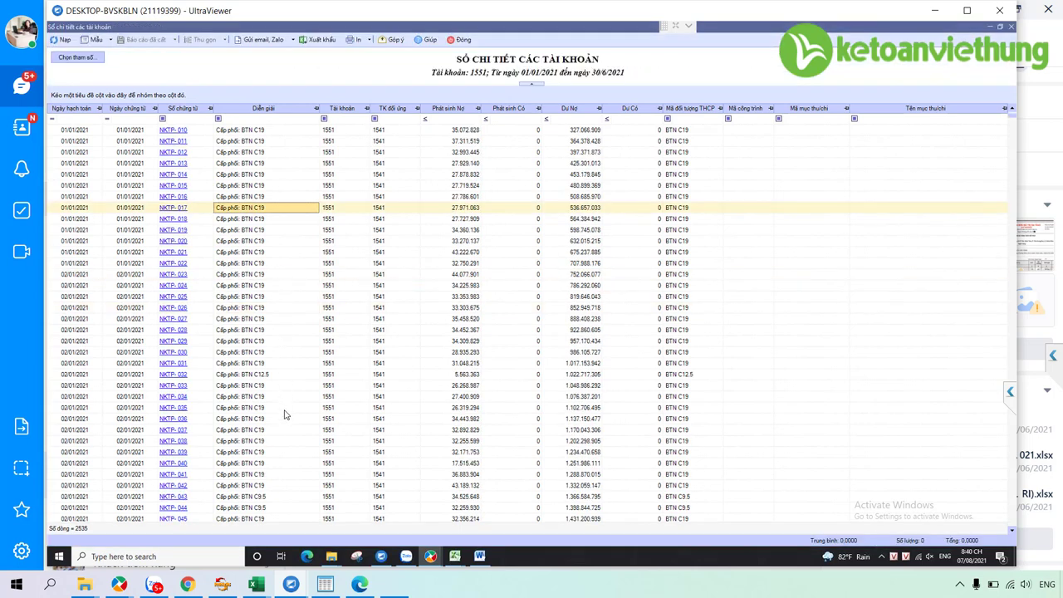
scroll(284, 421, "down", 20)
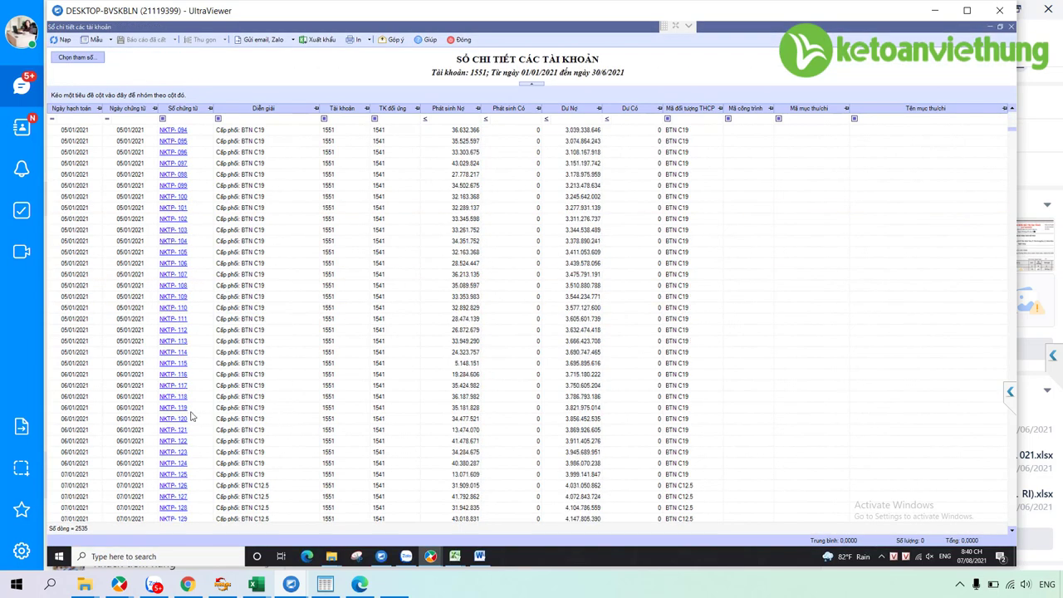
scroll(174, 245, "up", 20)
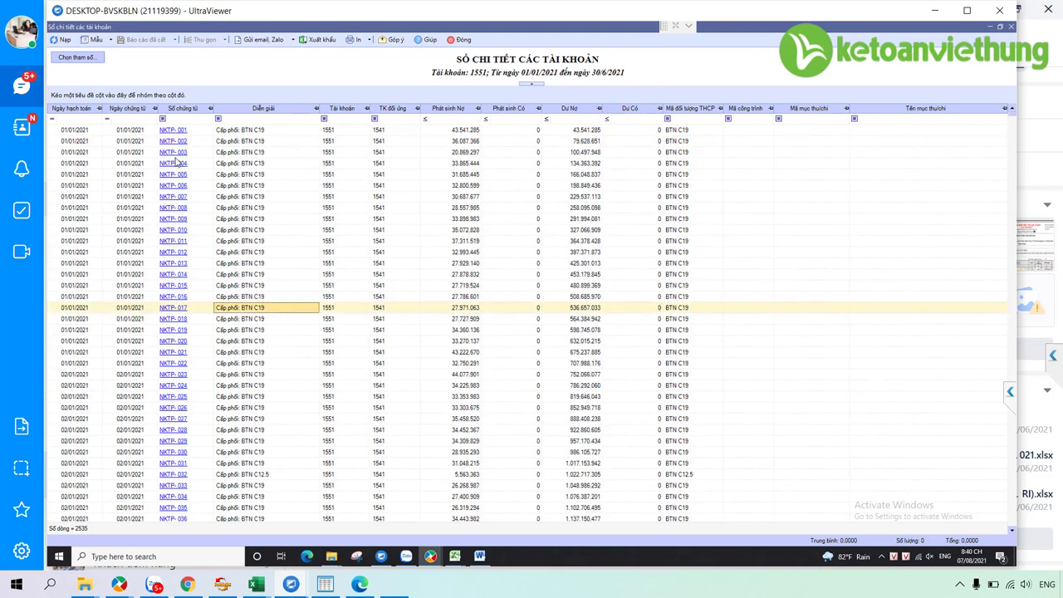
Open receipt voucher NKTP-001, check the cost object in its statistics details, and close the voucher and the 1551 ledger.
left_click(173, 131)
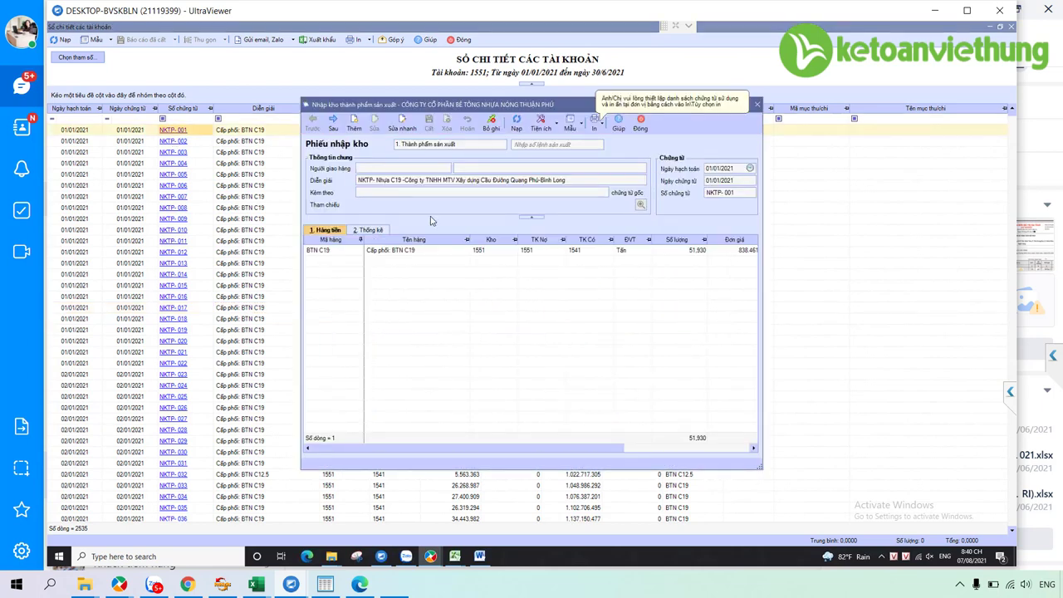
left_click(376, 232)
left_click(506, 259)
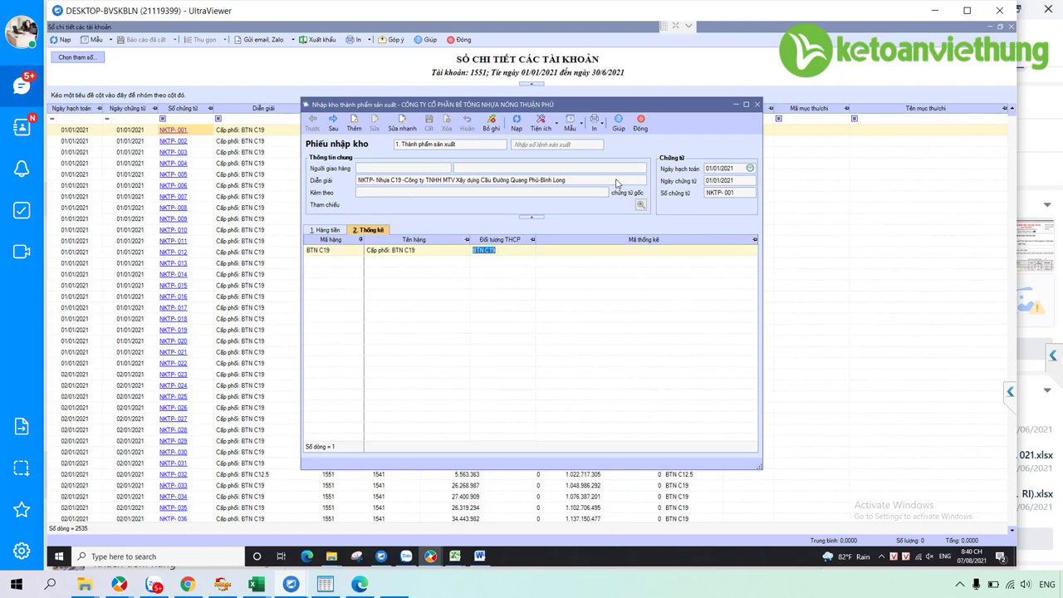
left_click(640, 126)
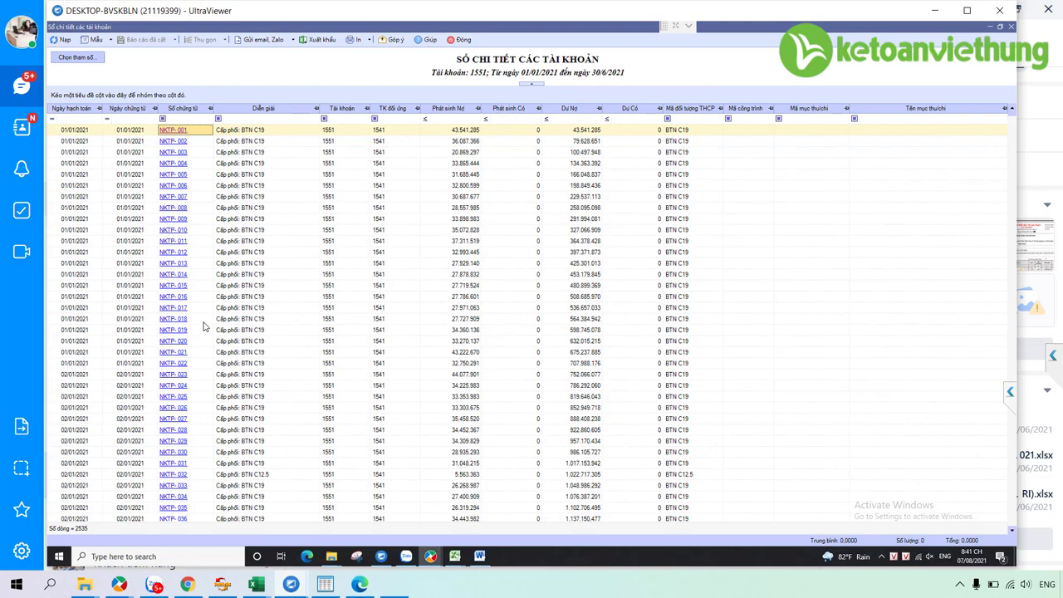
left_click(460, 39)
Review the account balance report from material accounts 1521 and 1522 through work in progress and finished goods to the equity accounts.
scroll(381, 398, "down", 10)
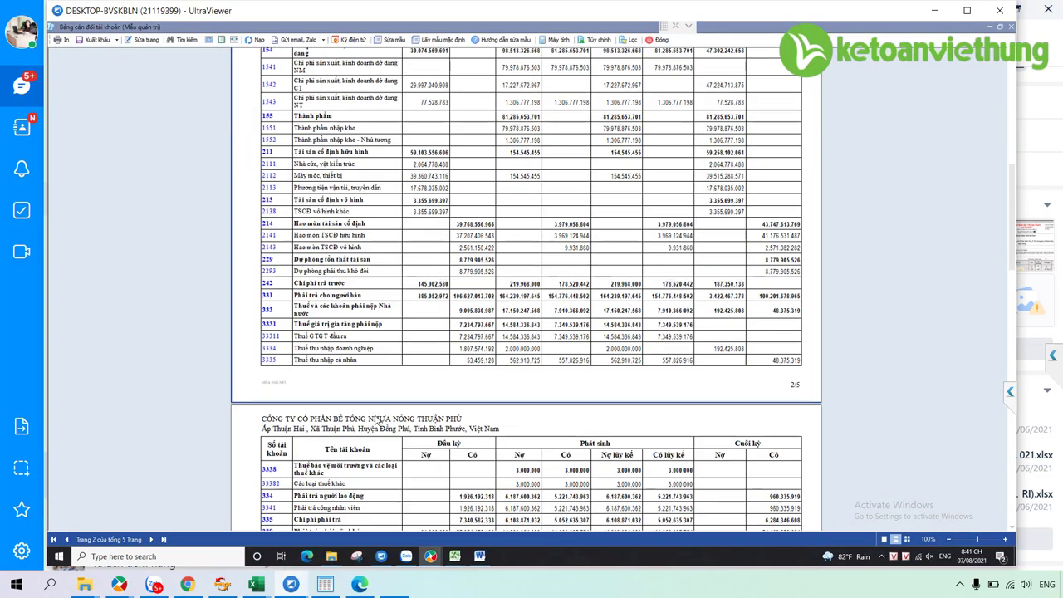
scroll(378, 415, "up", 10)
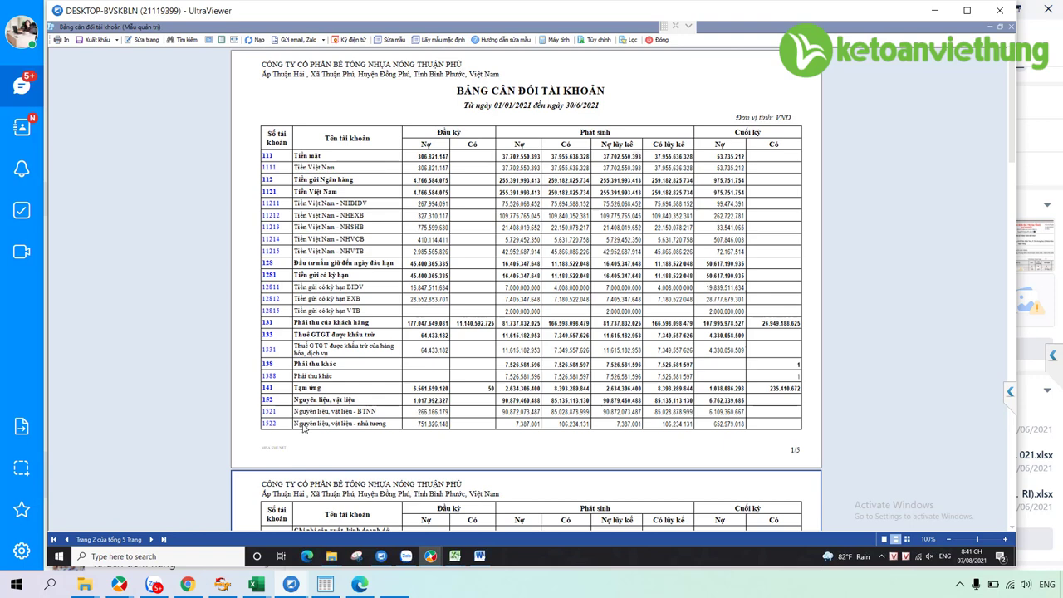
scroll(304, 427, "down", 3)
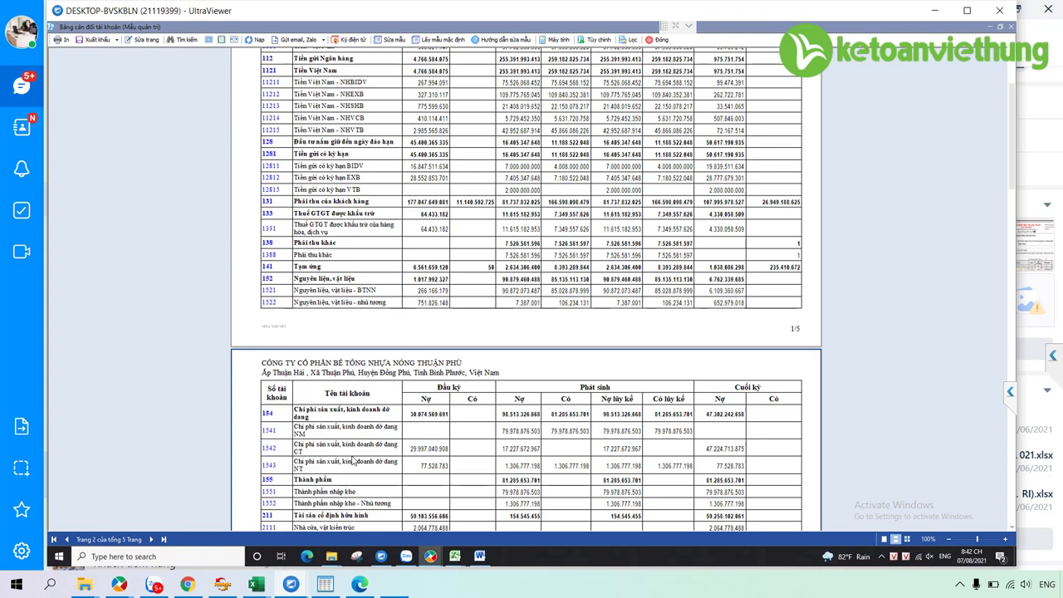
scroll(374, 478, "down", 3)
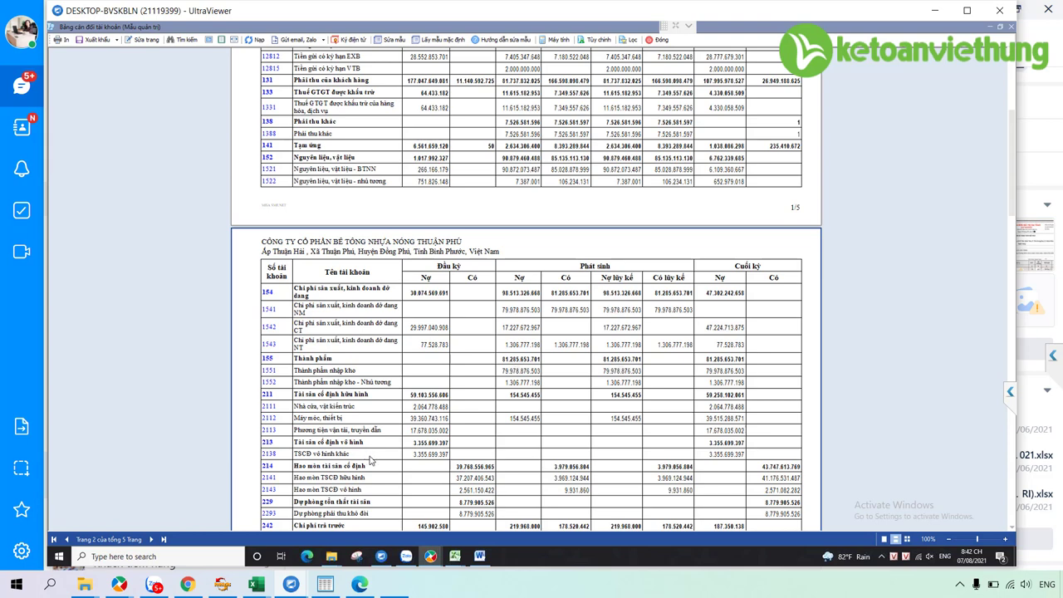
scroll(370, 458, "down", 1)
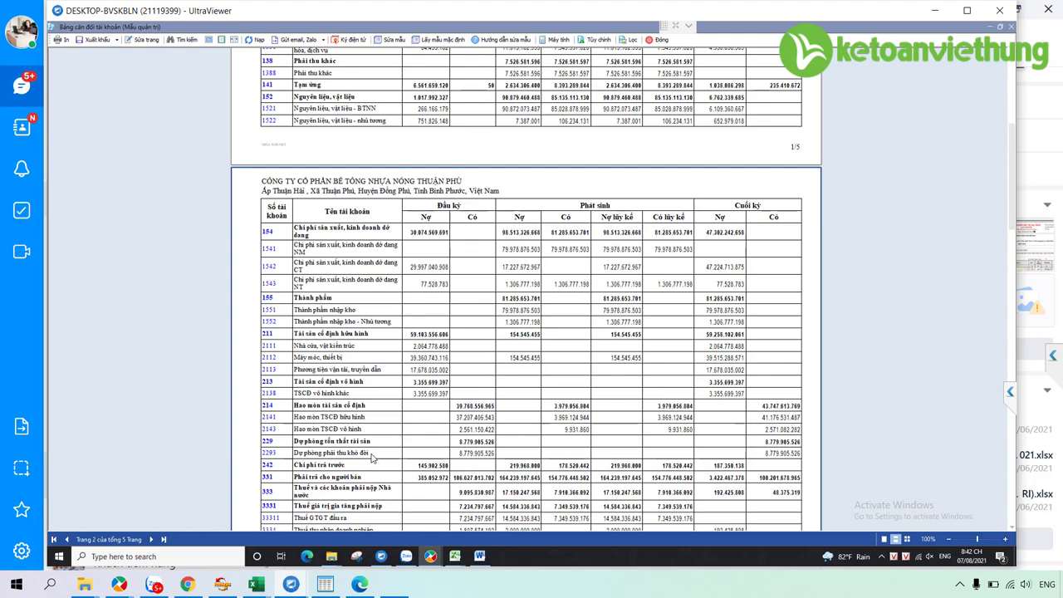
scroll(371, 457, "down", 2)
scroll(371, 457, "down", 2)
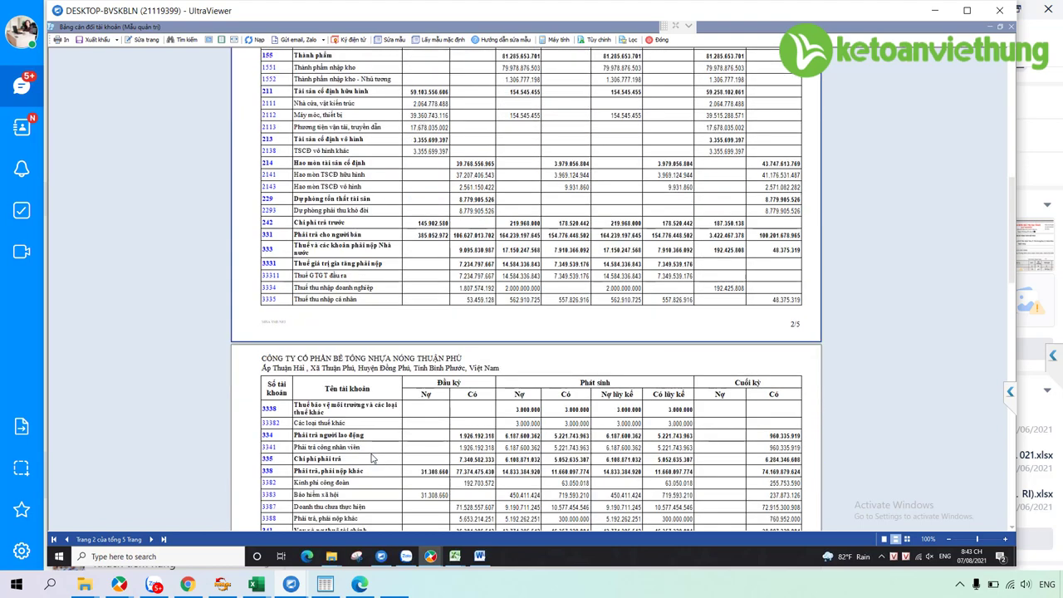
scroll(371, 457, "down", 2)
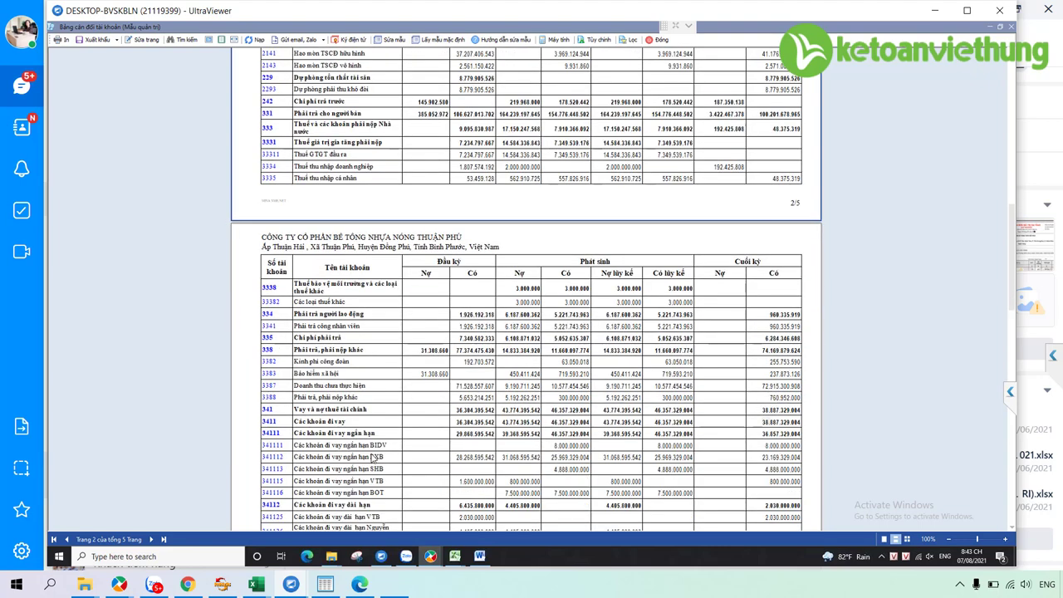
scroll(372, 458, "down", 2)
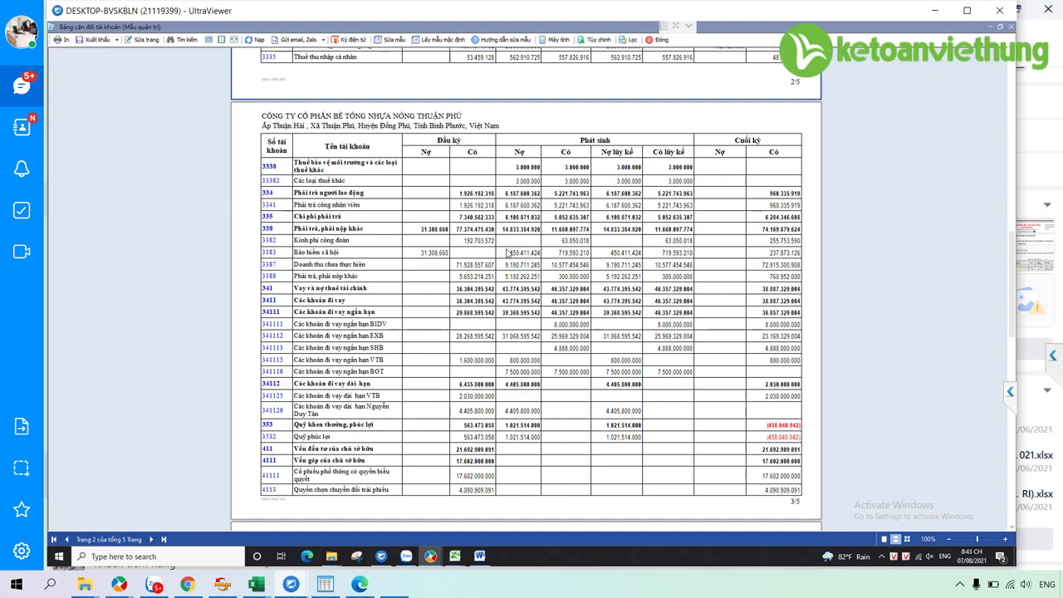
scroll(514, 249, "down", 5)
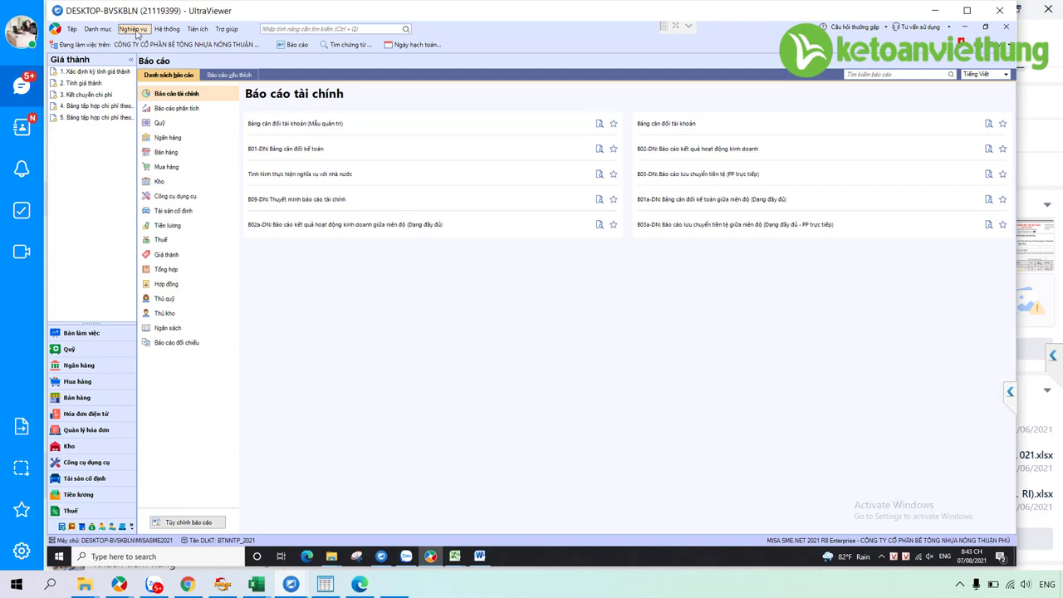
Go to the warehouse module and examine the system's Vật tư hàng hóa options, toggling "Cho phép xuất quá số lượng tồn" off and back on.
left_click(135, 33)
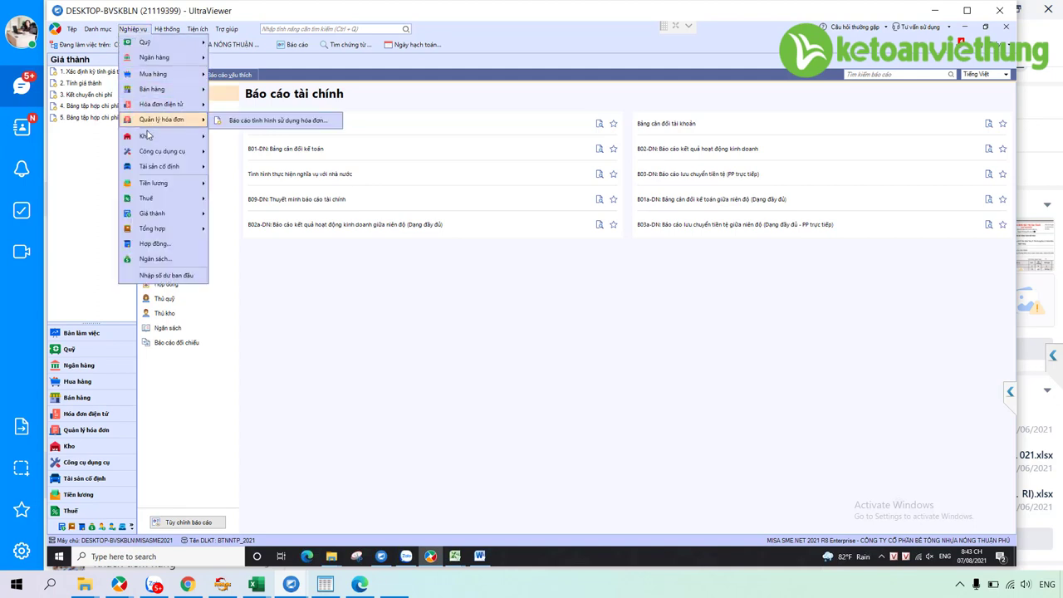
mouse_move(150, 136)
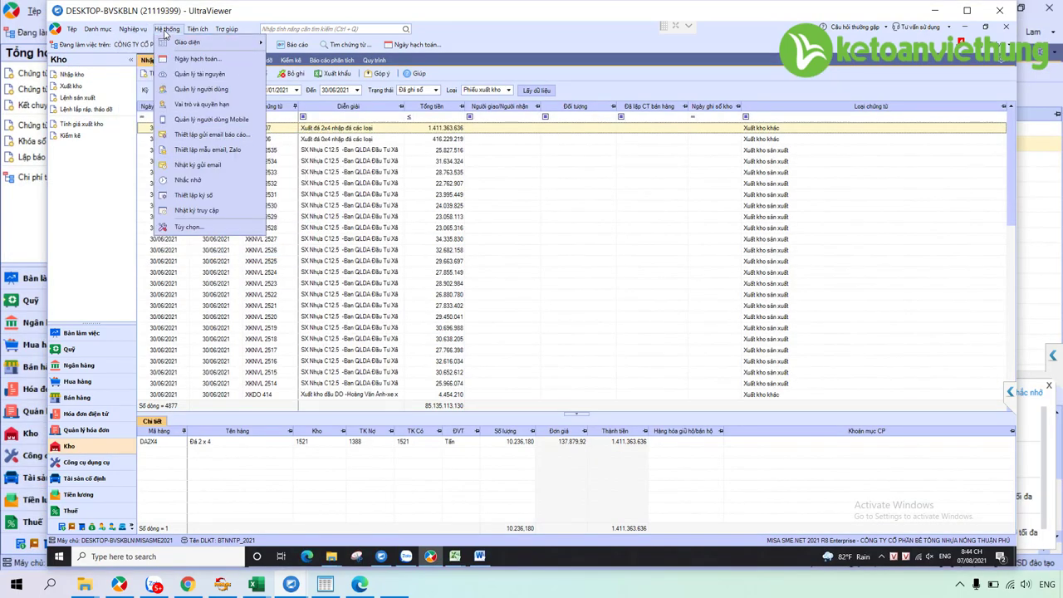
left_click(166, 29)
left_click(166, 29)
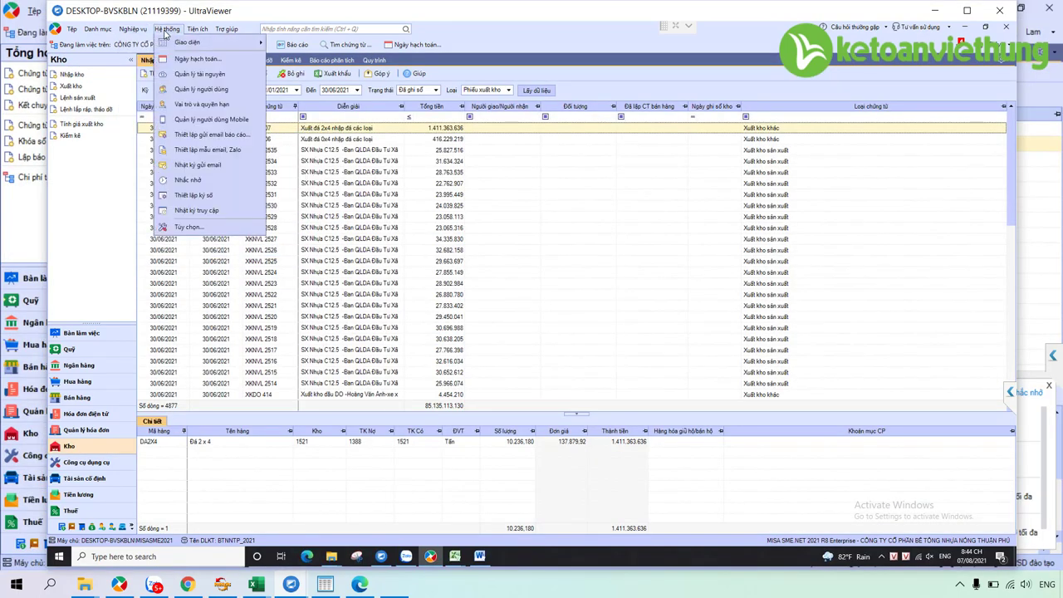
left_click(181, 226)
left_click(364, 214)
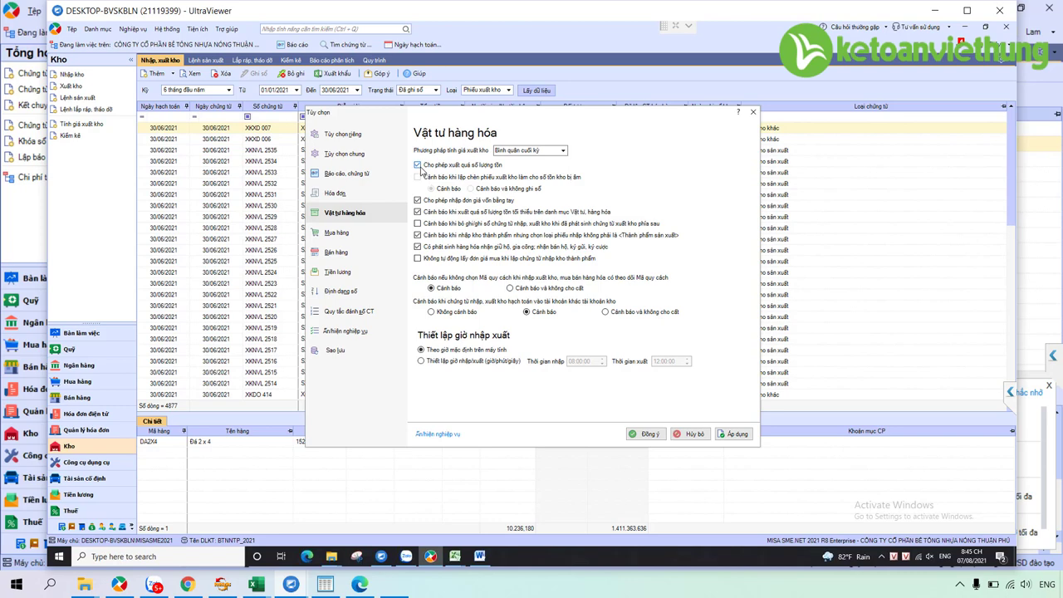
left_click(418, 165)
left_click(421, 166)
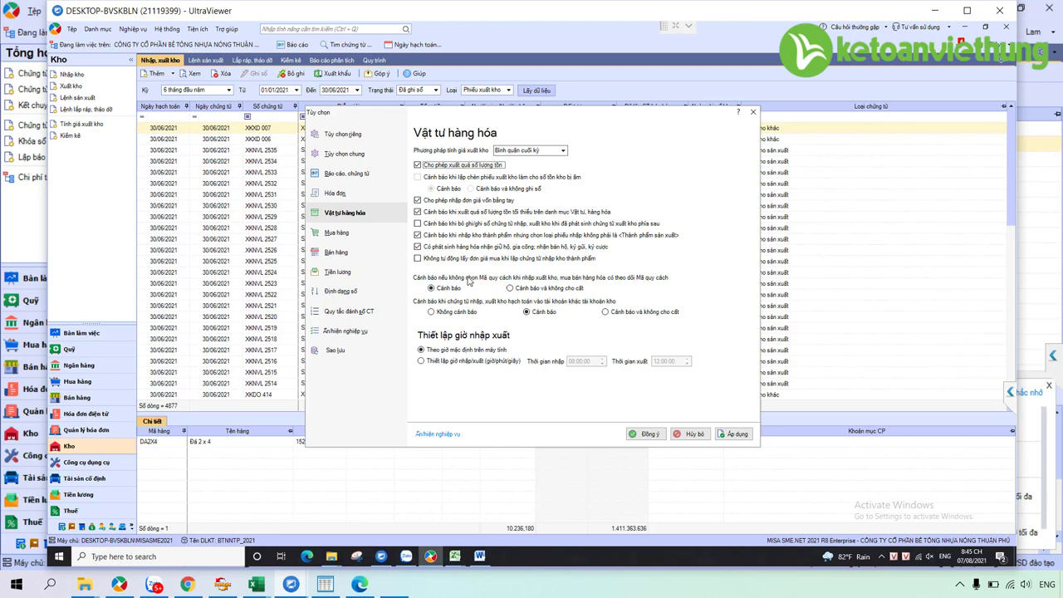
Enable Chuyển kho among the warehouse functions in the show/hide operations options and apply the change, agreeing to close open windows.
left_click(340, 235)
left_click(340, 253)
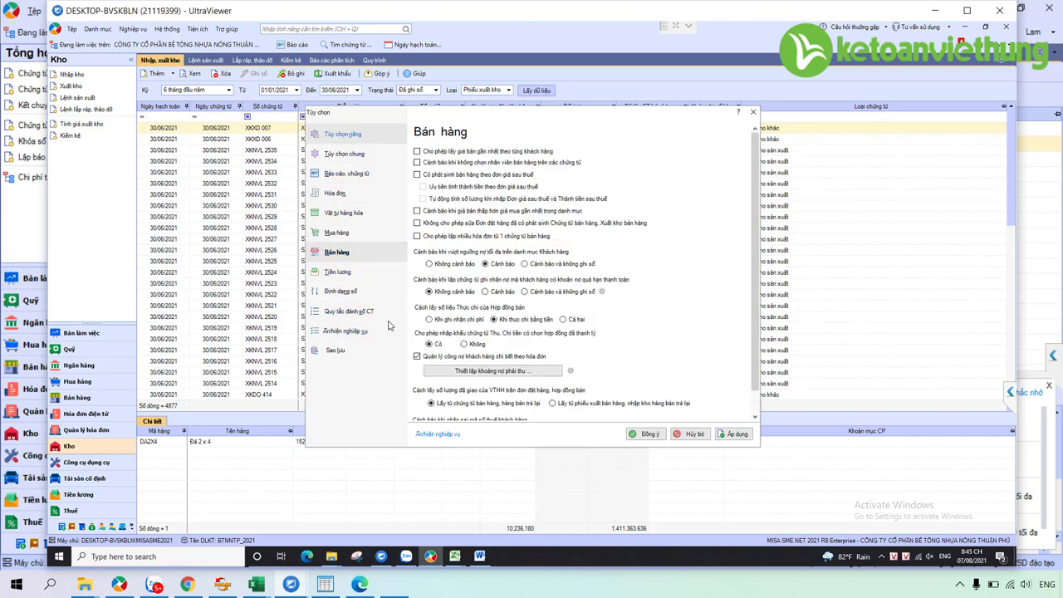
left_click(362, 332)
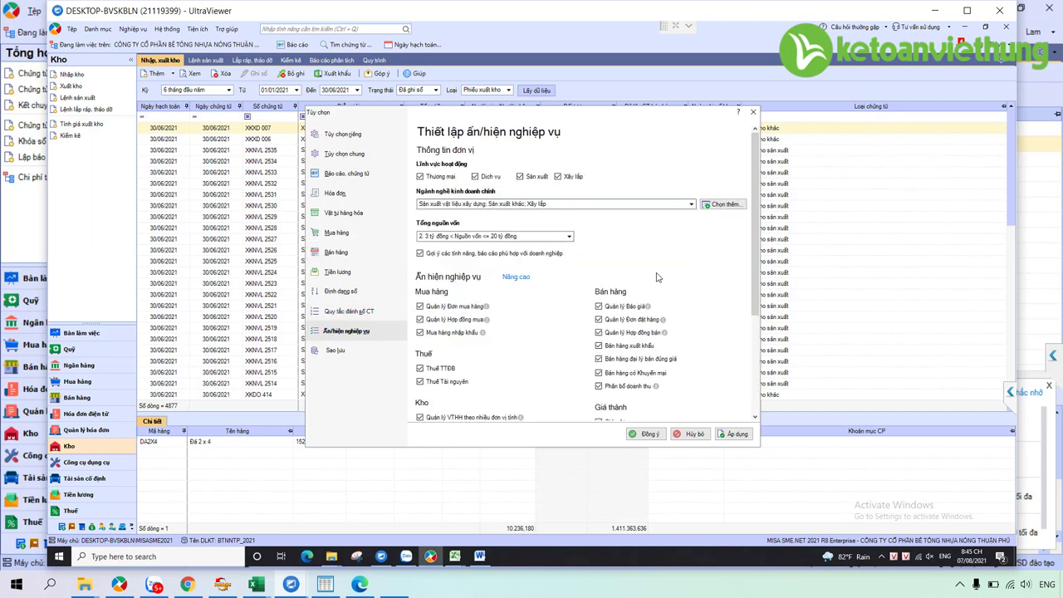
scroll(668, 299, "down", 3)
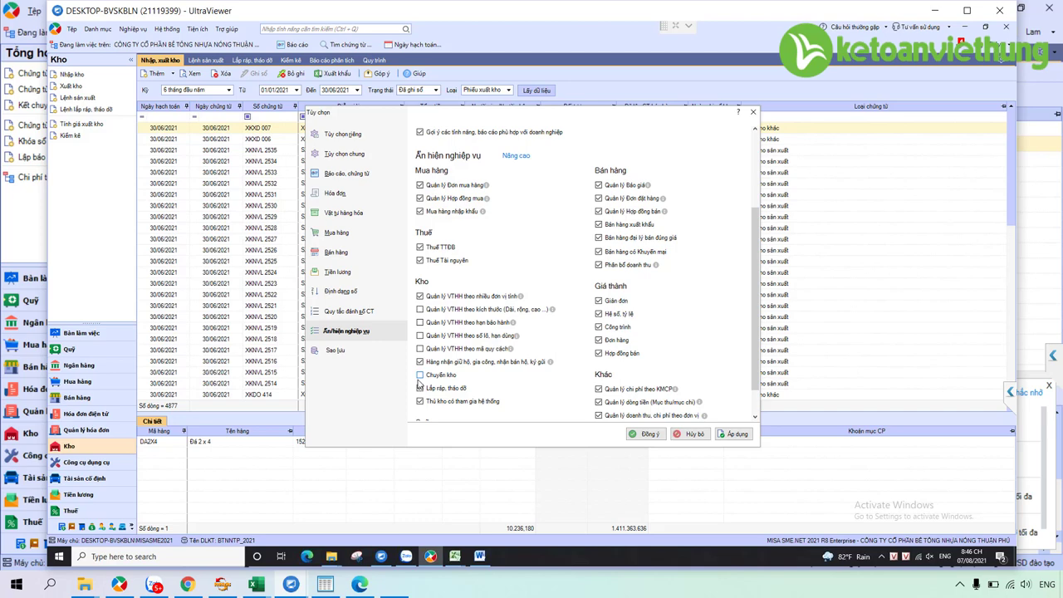
left_click(421, 376)
left_click(737, 436)
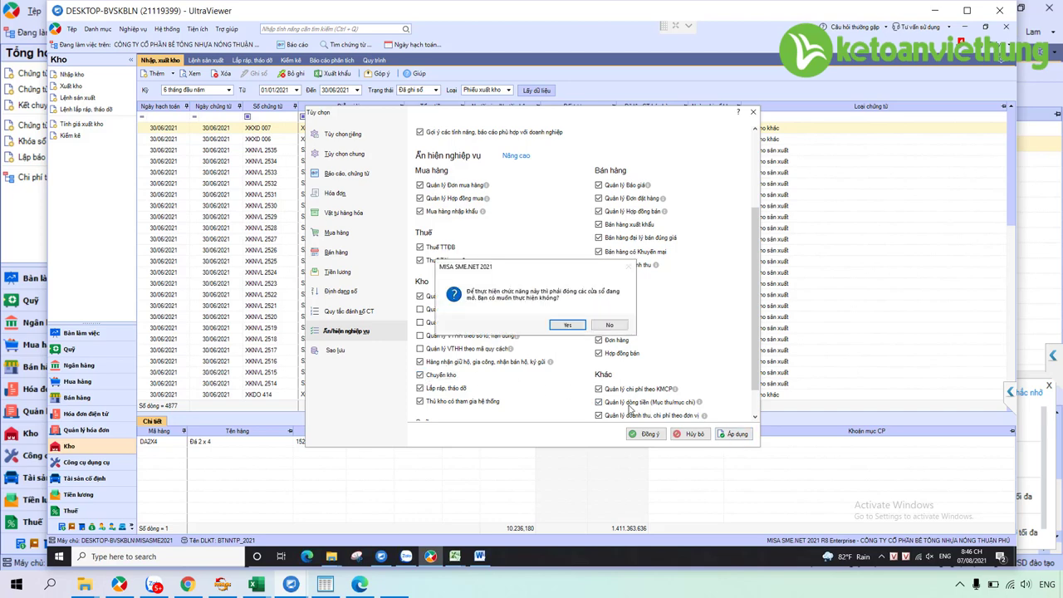
left_click(565, 325)
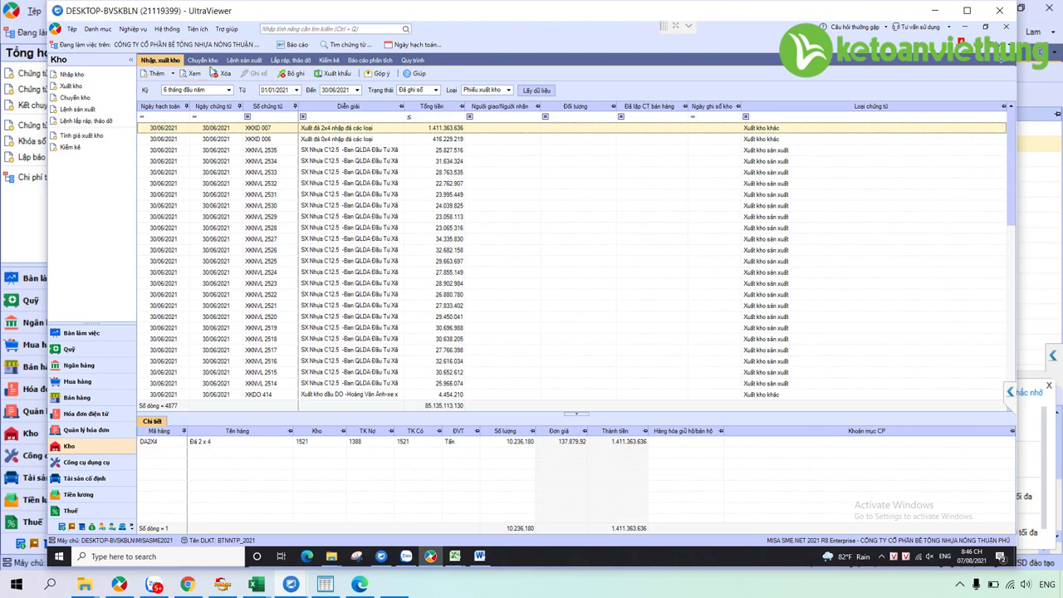
Open a new Chuyển kho voucher, examine its posting date, item list and quantity fields, and close it without saving.
left_click(133, 29)
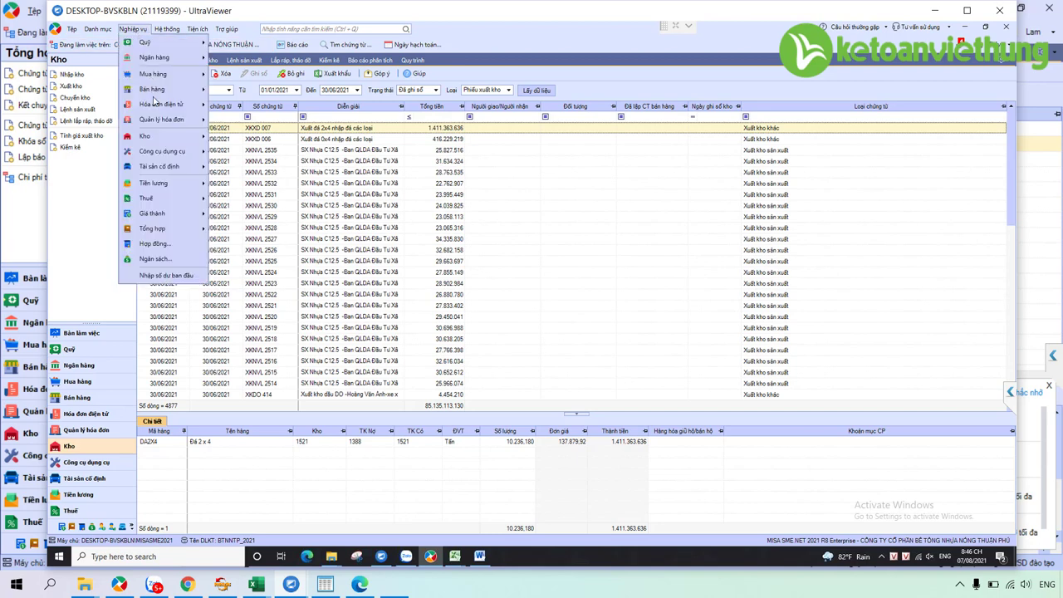
mouse_move(154, 136)
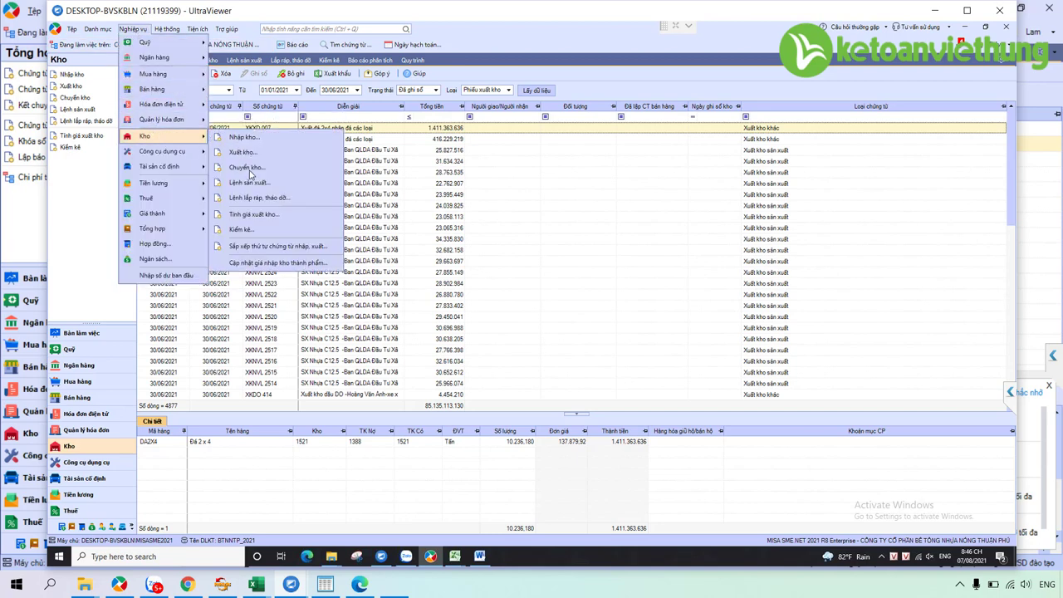
left_click(247, 167)
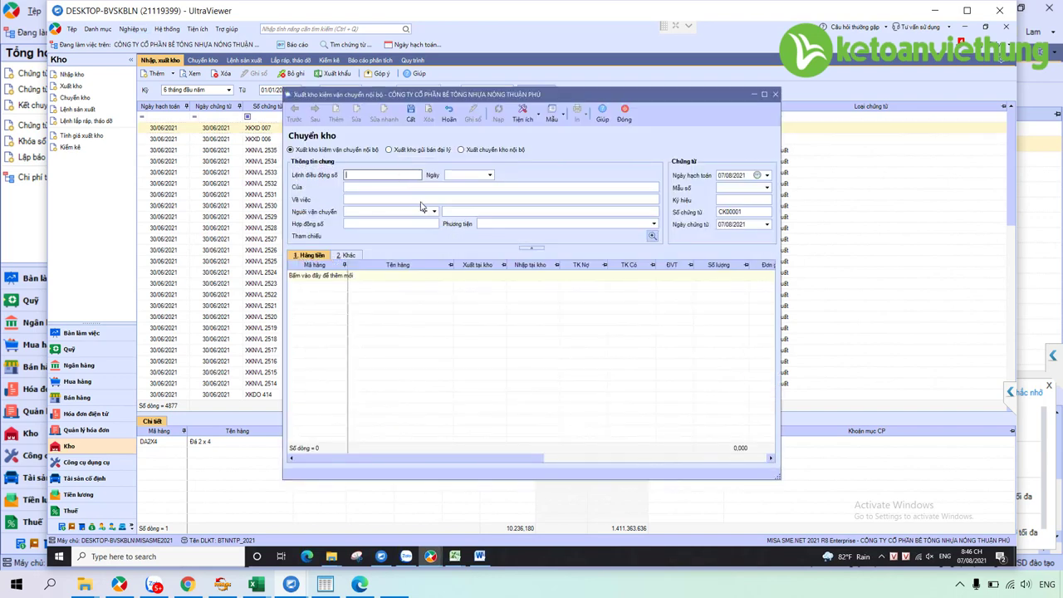
left_click(744, 176)
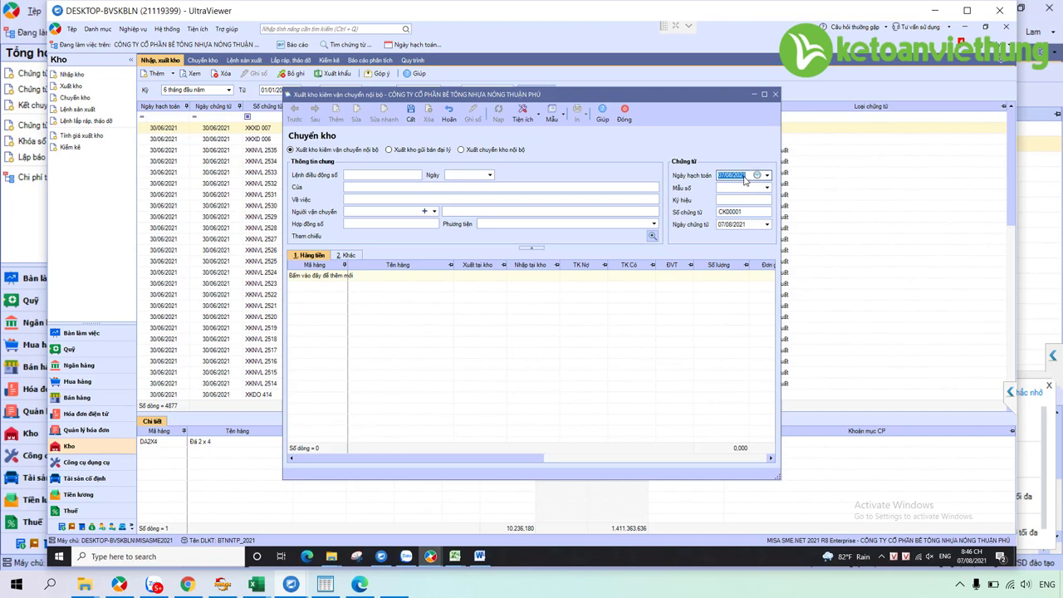
left_click(343, 276)
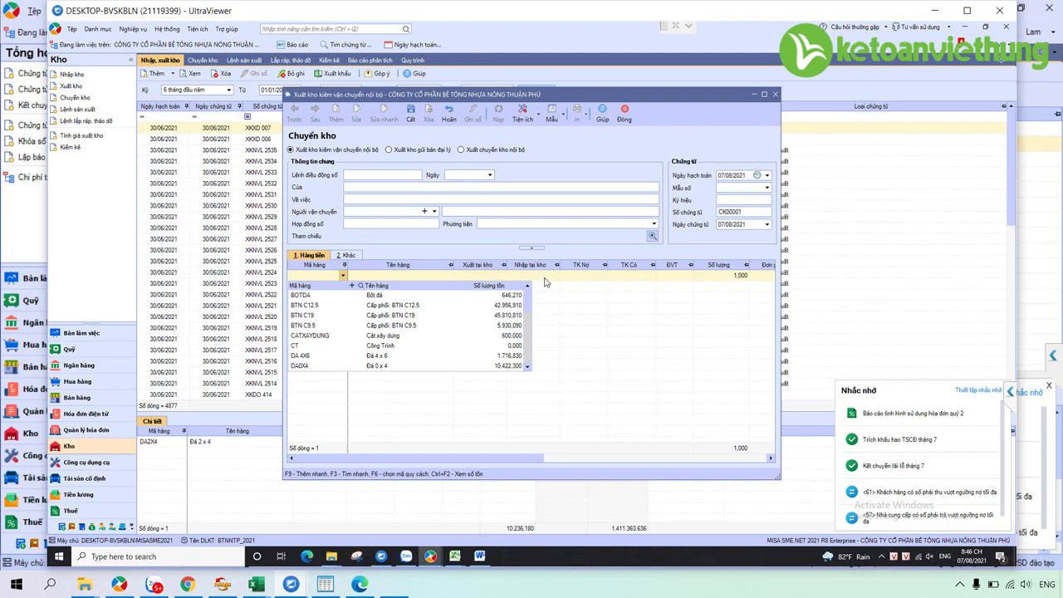
left_click(728, 284)
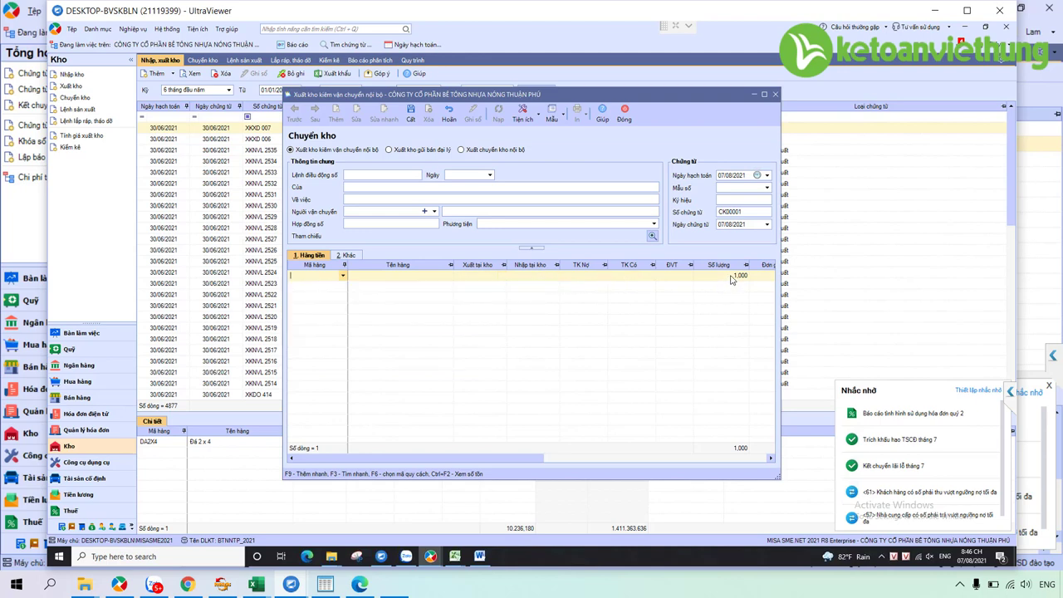
left_click(732, 277)
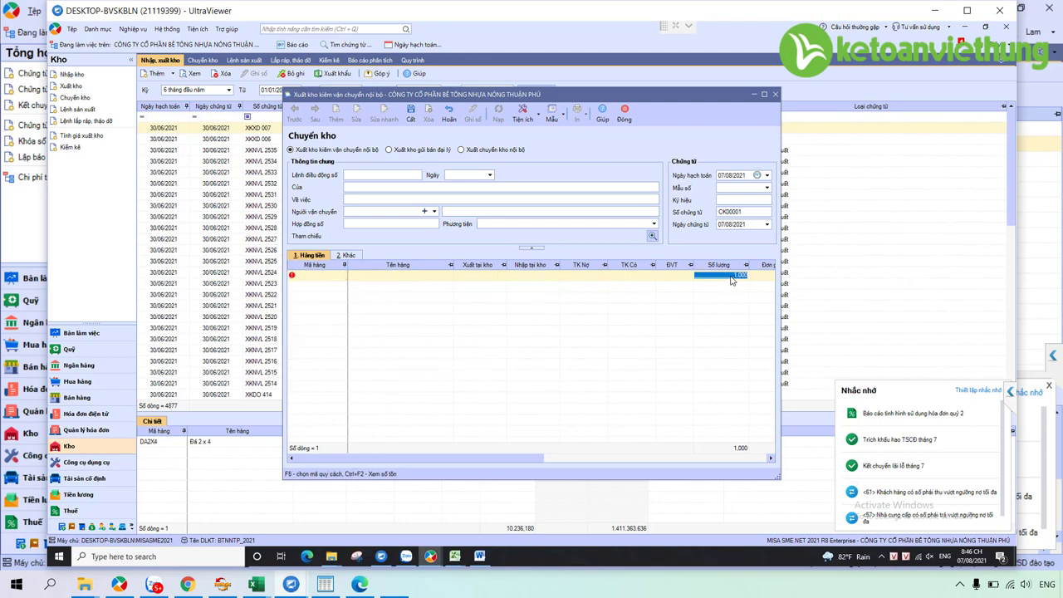
left_click(625, 113)
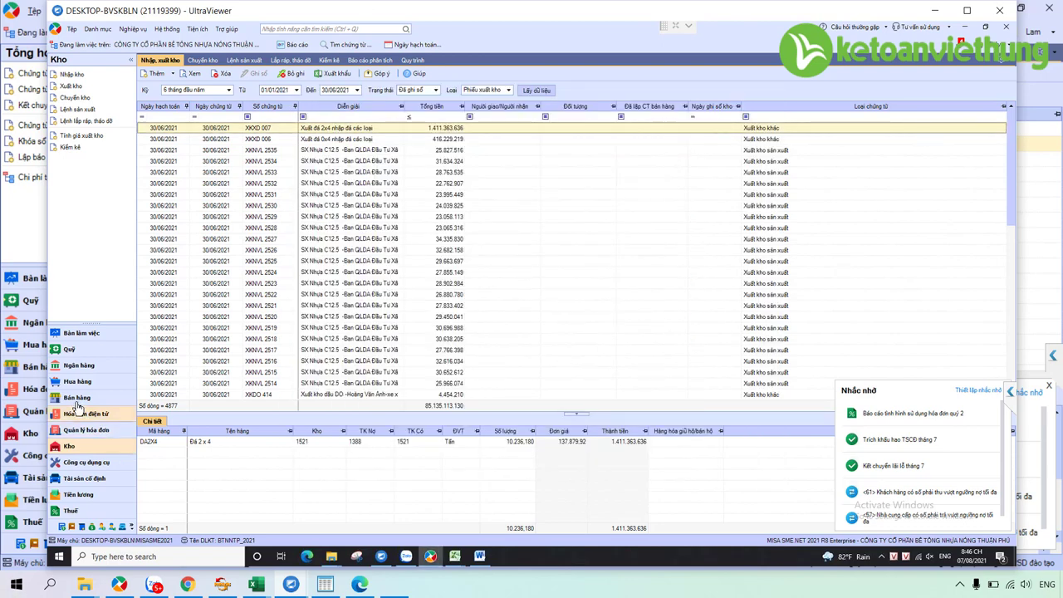
Start a new sales voucher with Kiêm phiếu xuất kho enabled, examine its Giá vốn warehouse and account fields, and close it without saving.
left_click(78, 396)
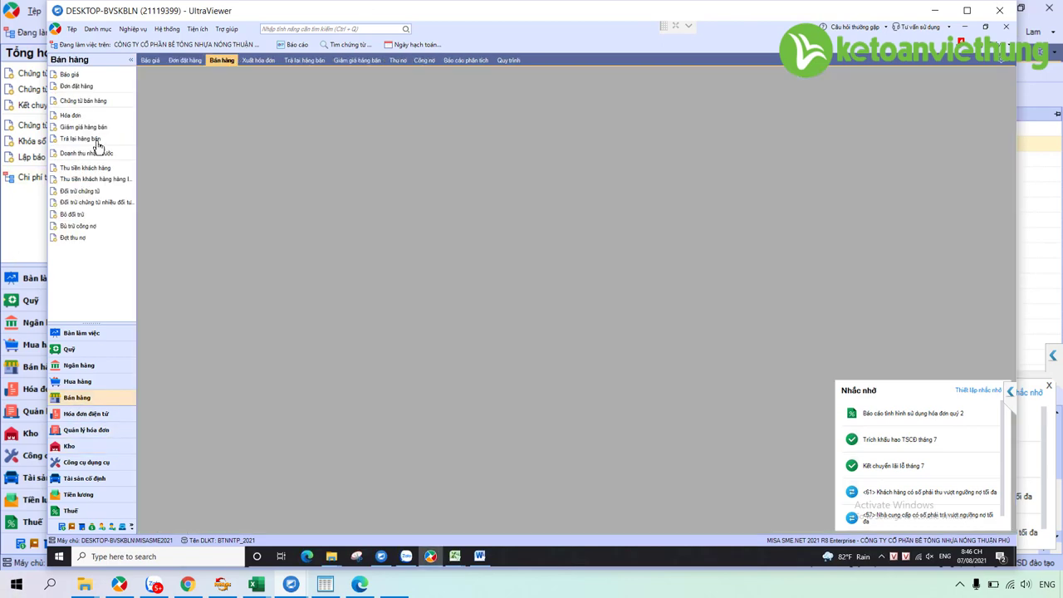
left_click(93, 103)
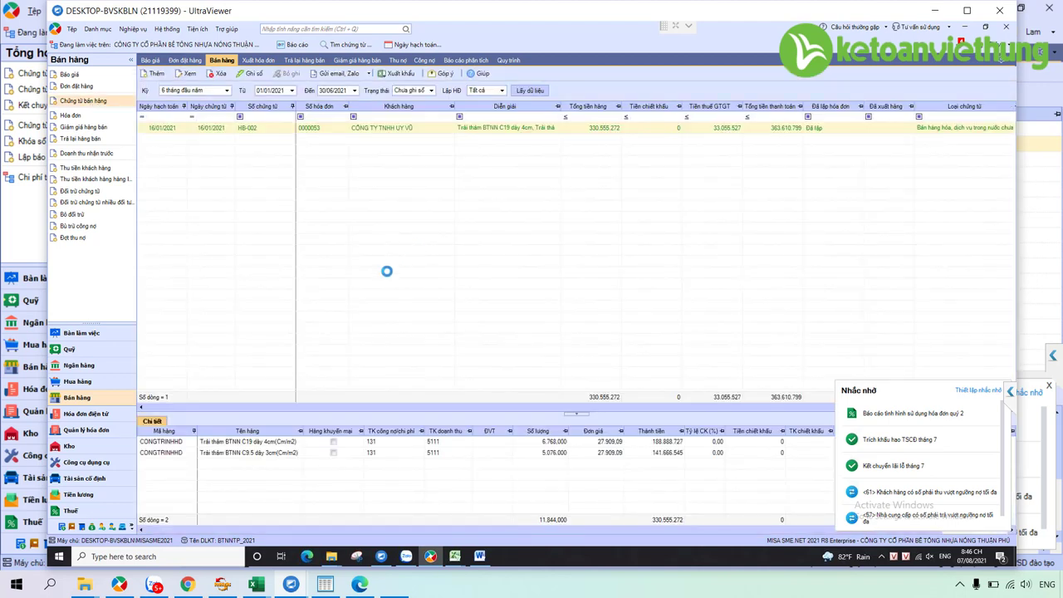
key("ctrl+n")
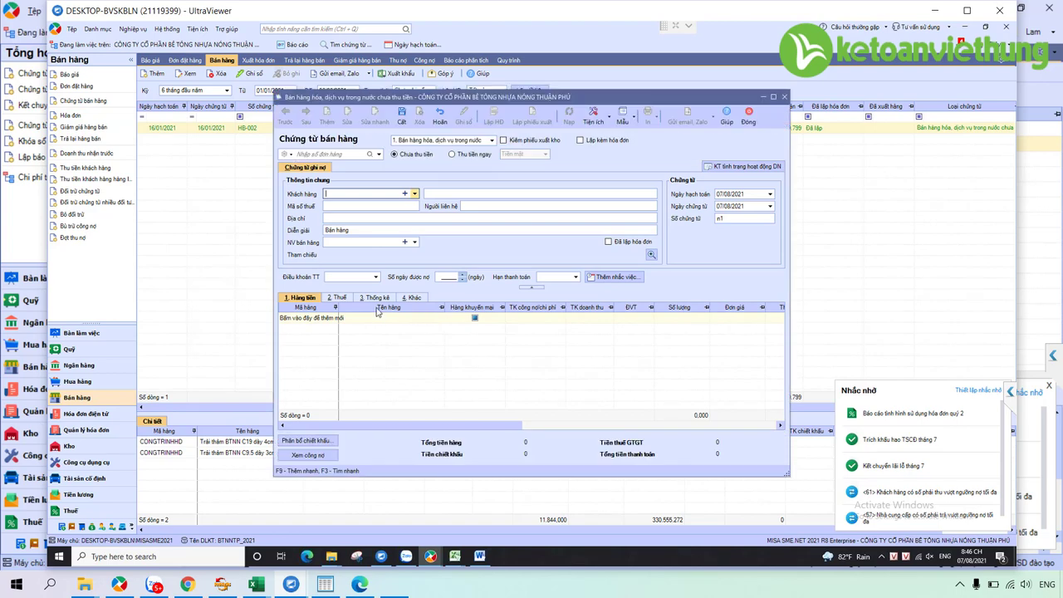
left_click(374, 297)
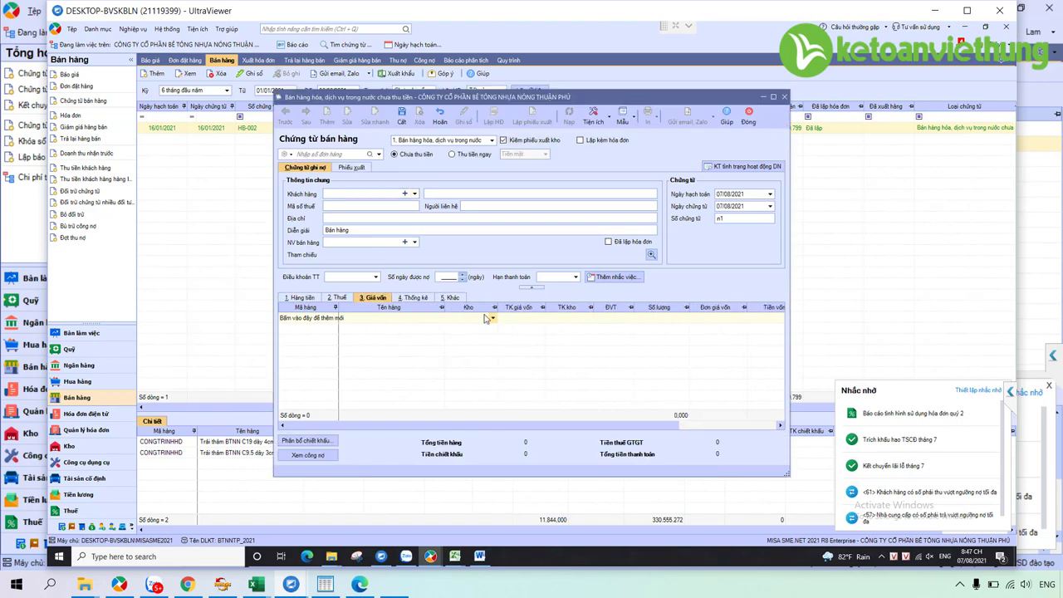
left_click(501, 321)
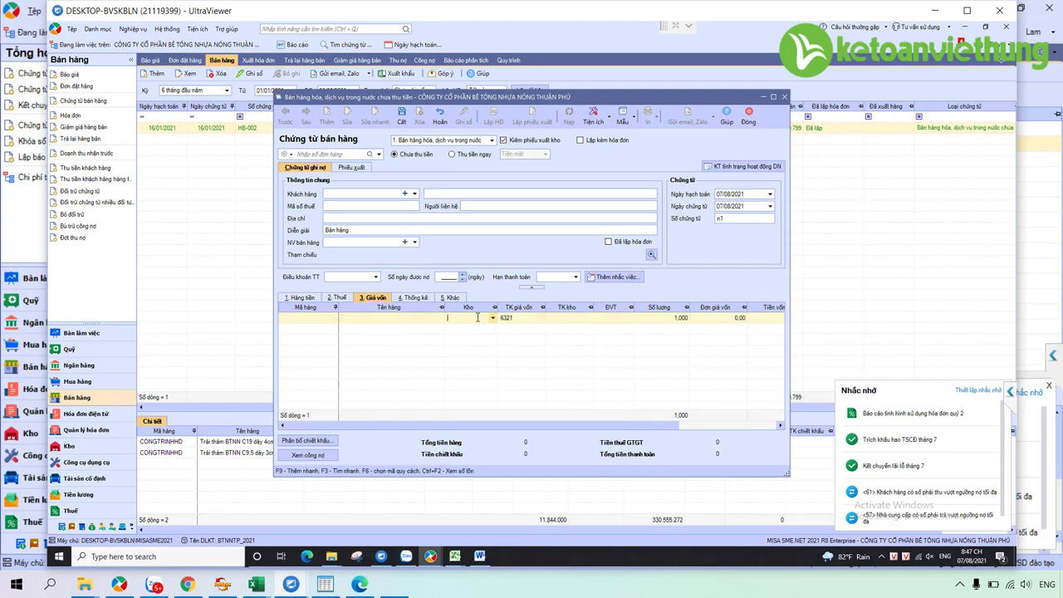
left_click(519, 320)
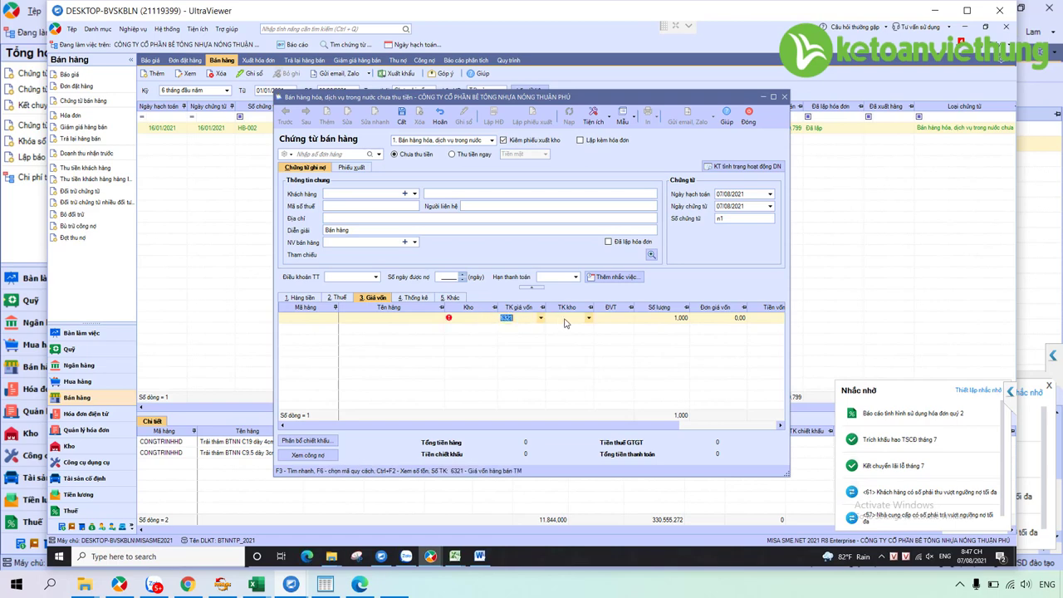
left_click(565, 322)
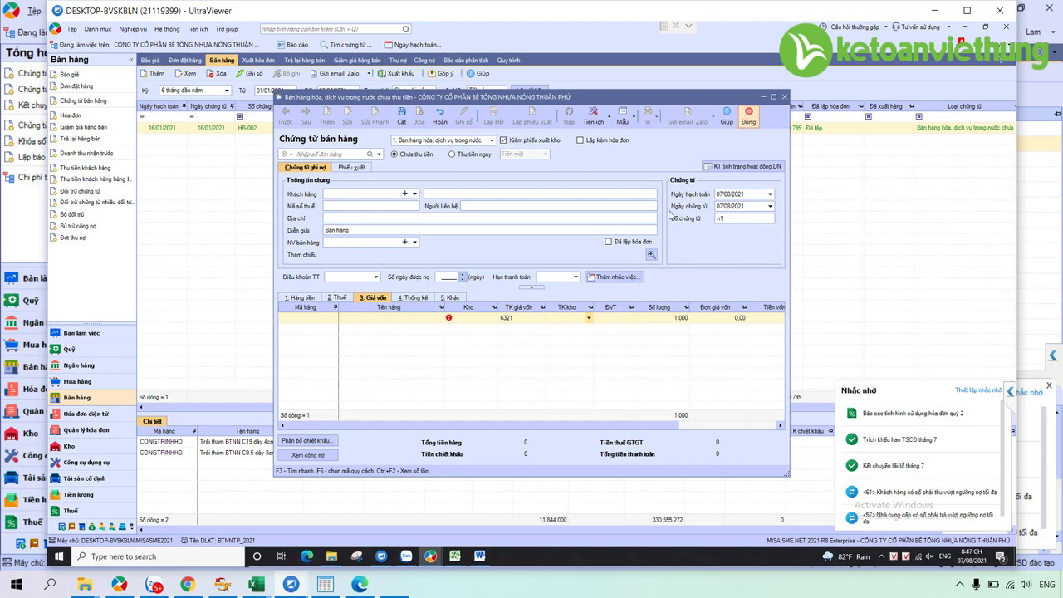
key("Escape")
left_click(550, 325)
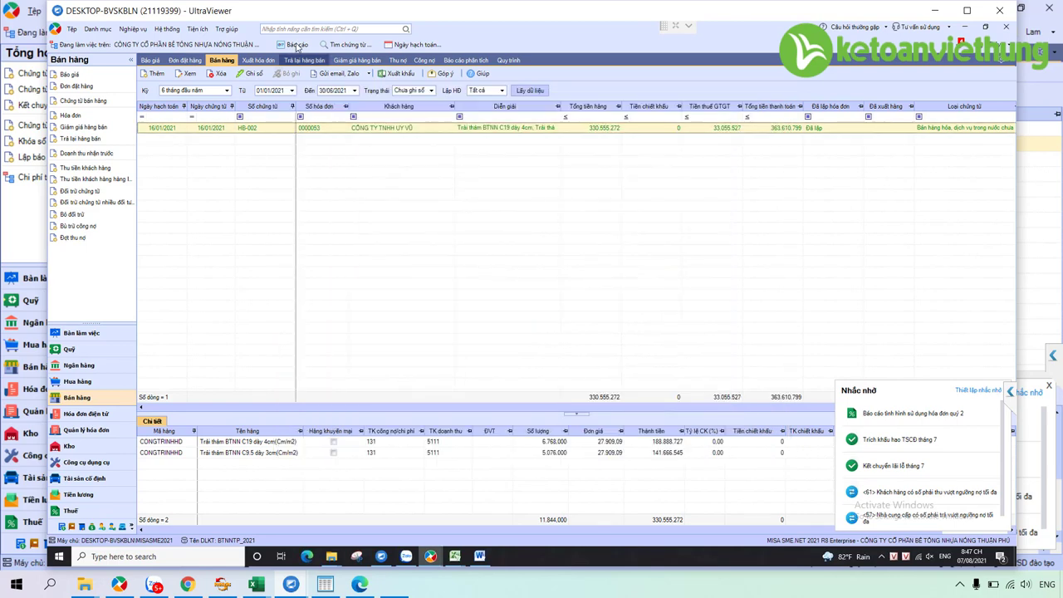
Run the Bảng cân đối tài khoản (Mẫu quản trị) report for 01/01/2021 to 30/06/2021 and review the balances through account 3335.
left_click(295, 44)
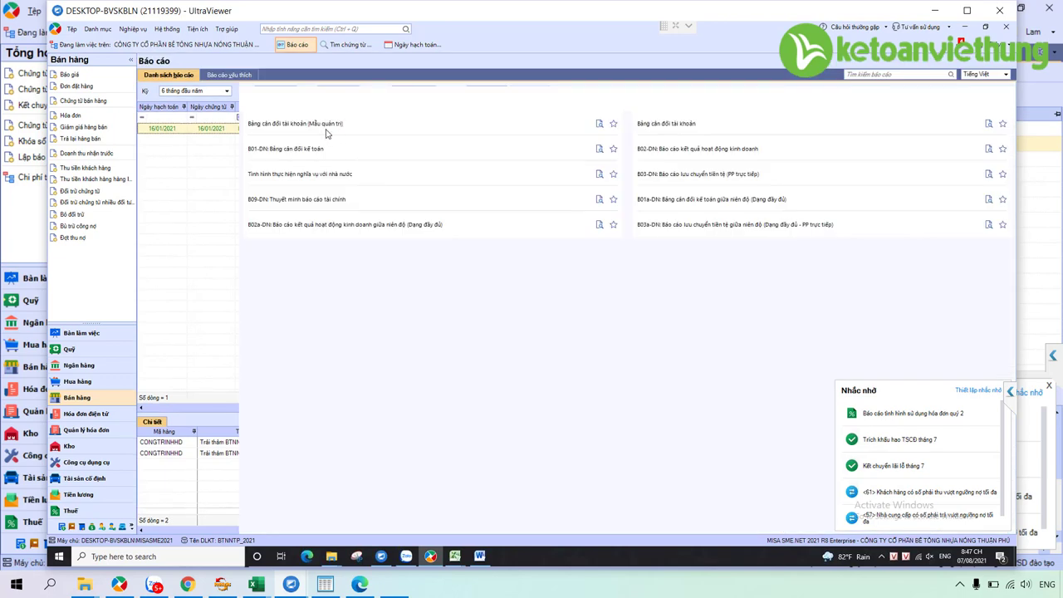
left_click(324, 124)
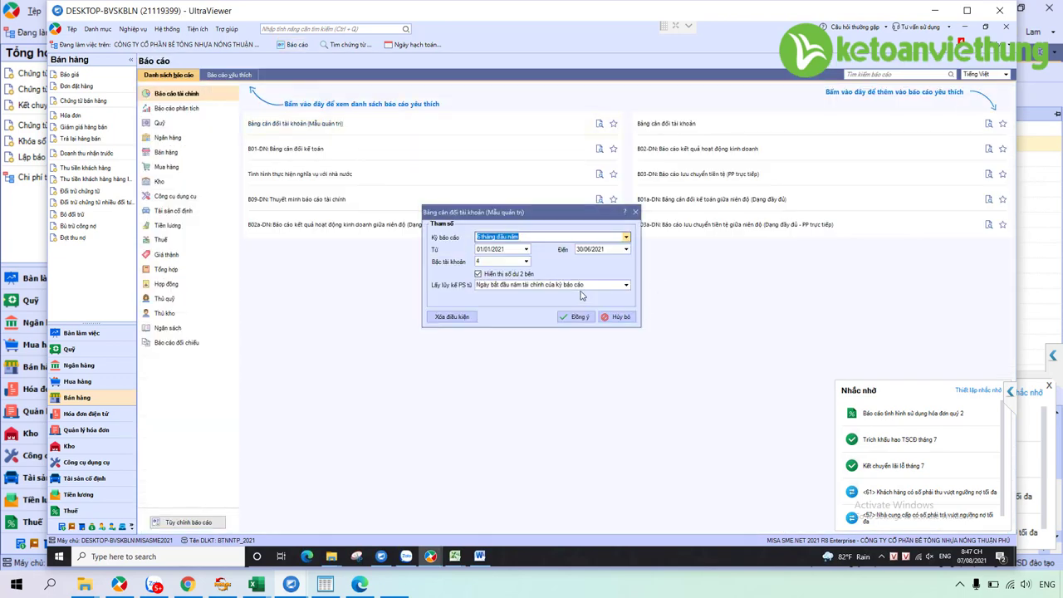
left_click(579, 317)
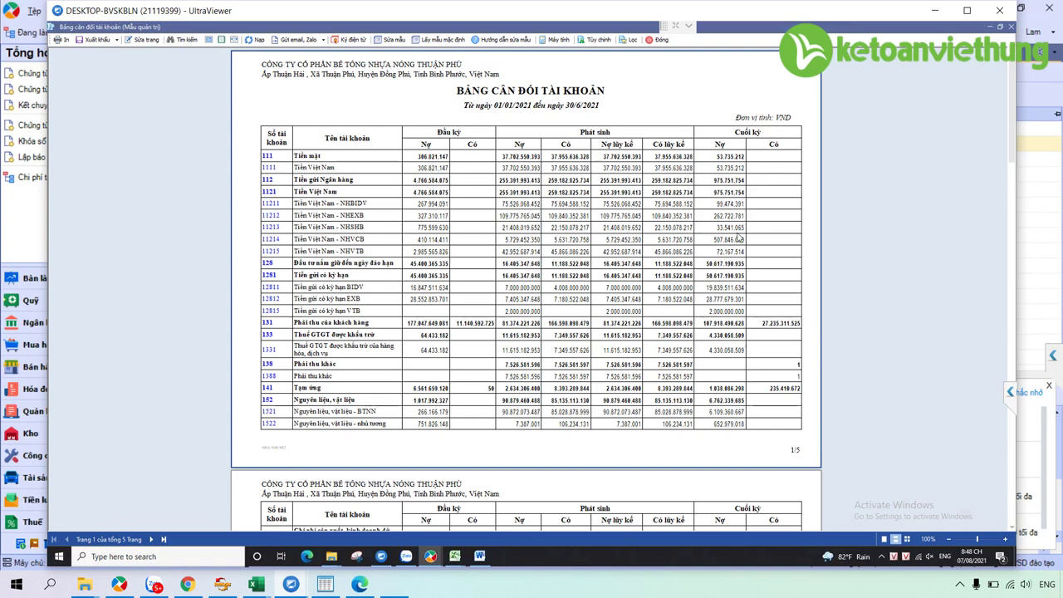
scroll(367, 402, "down", 5)
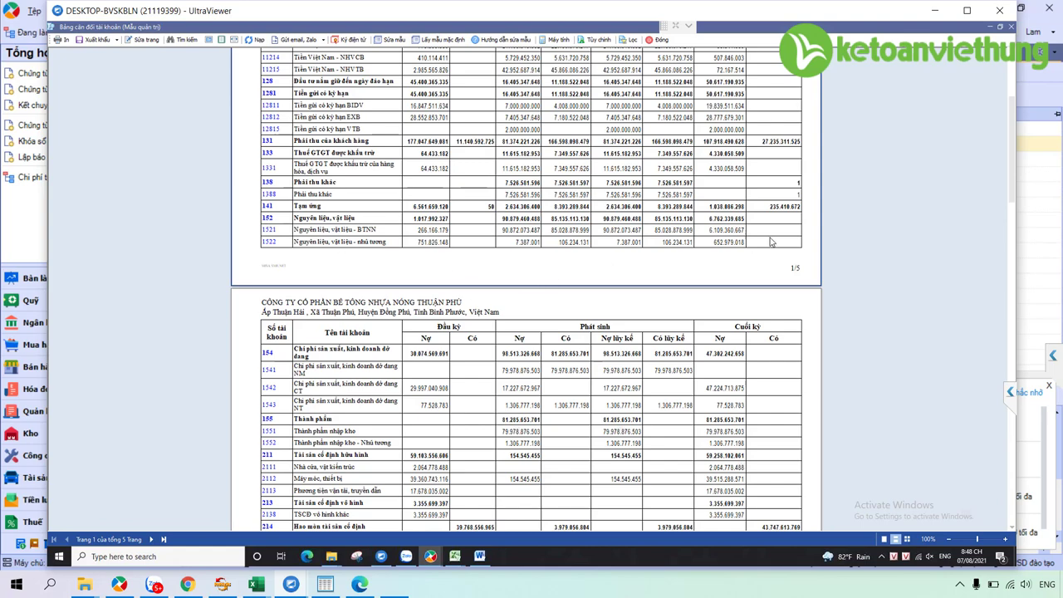
scroll(338, 421, "down", 1)
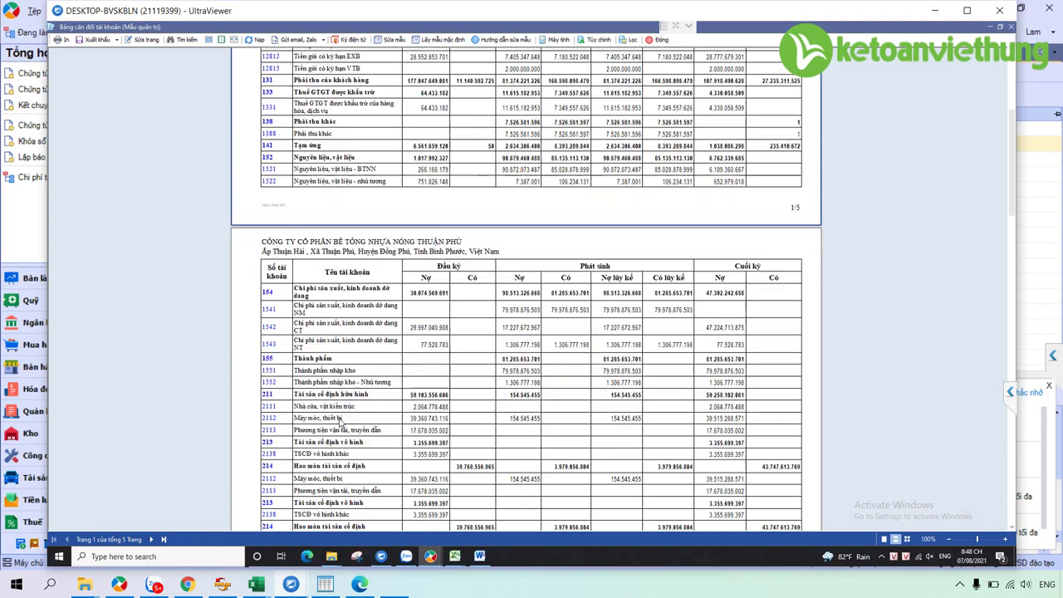
scroll(339, 421, "down", 1)
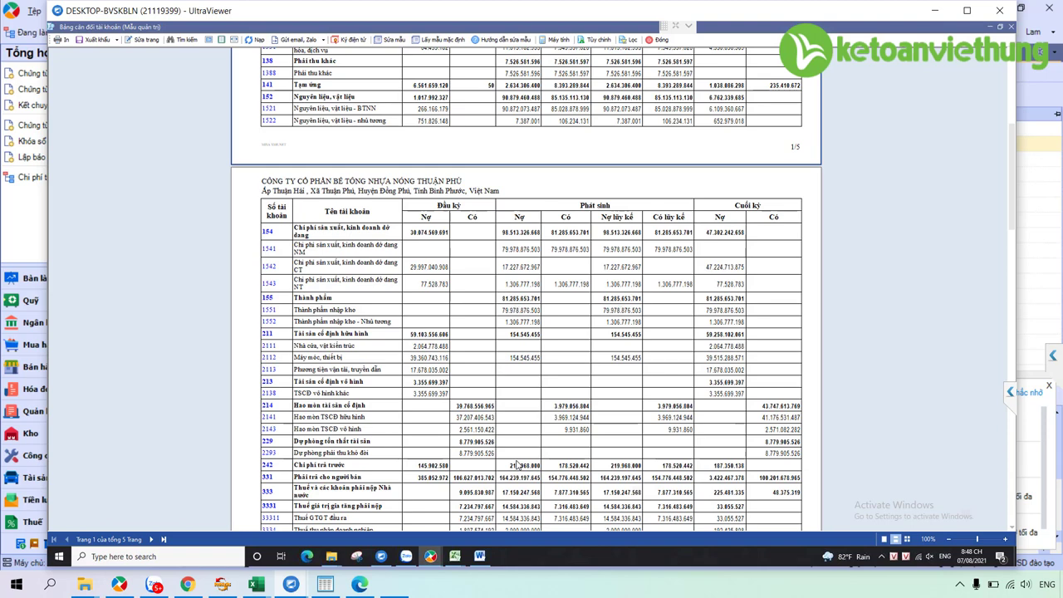
scroll(516, 466, "down", 2)
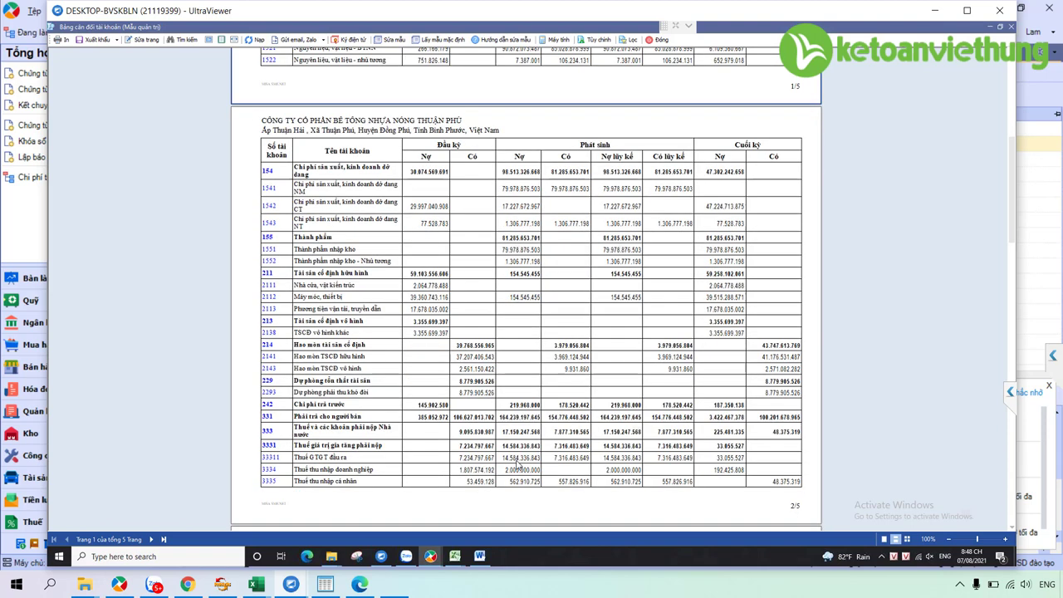
Export the account balance report to Excel on the Desktop as Bang_can_doi_tai_khoan_(Mau_quan_tri)123 and agree to view it.
left_click(114, 40)
left_click(120, 74)
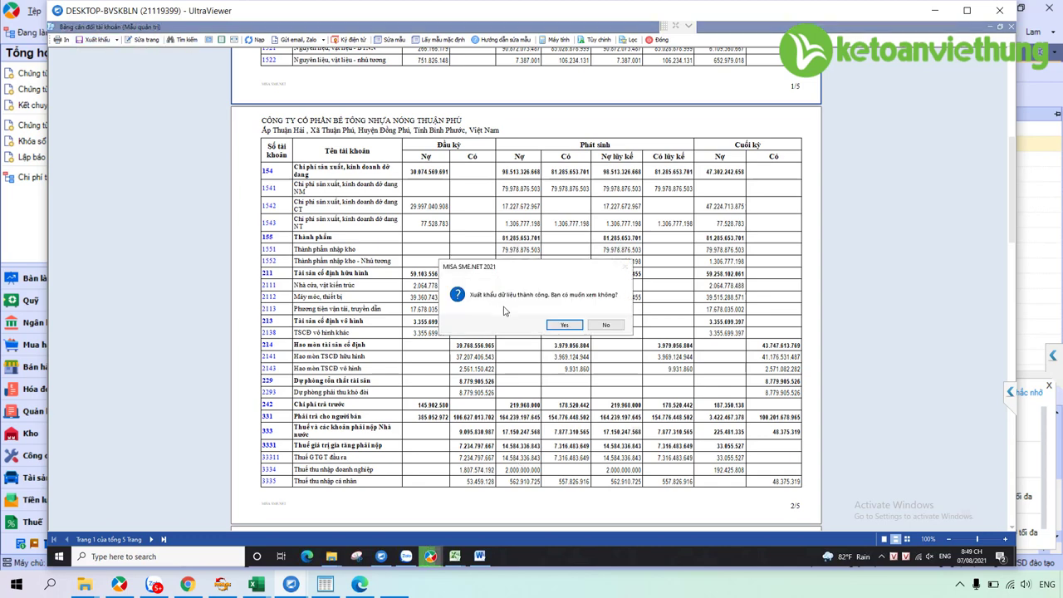
left_click(562, 325)
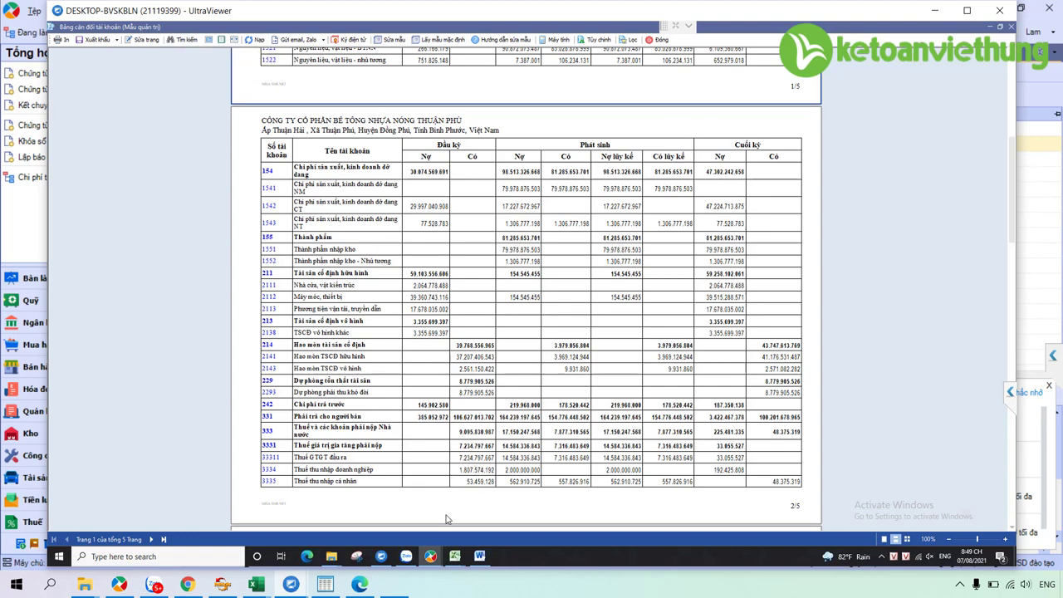
mouse_move(431, 559)
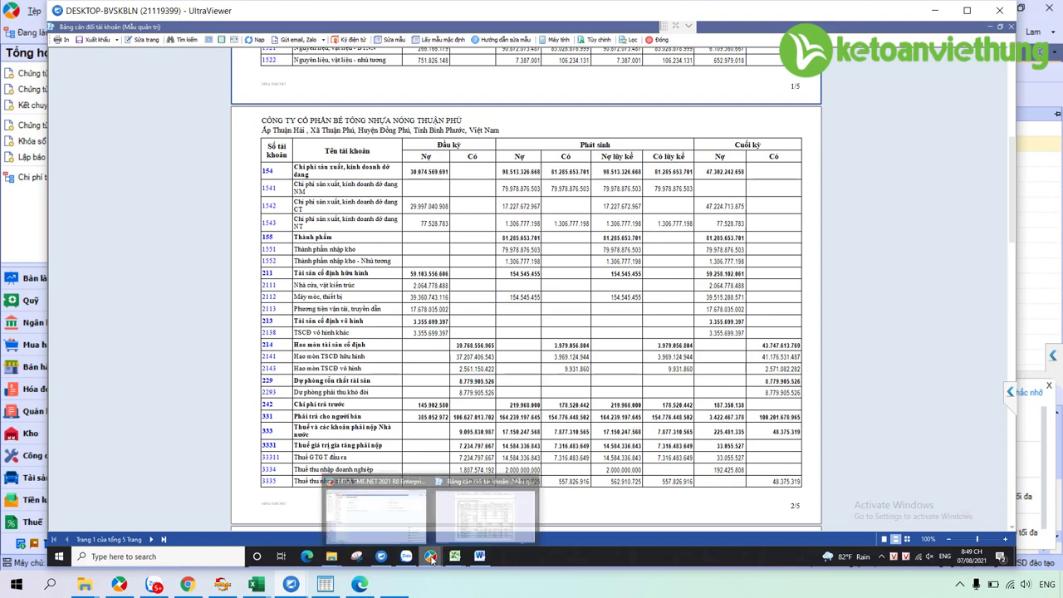
left_click(473, 525)
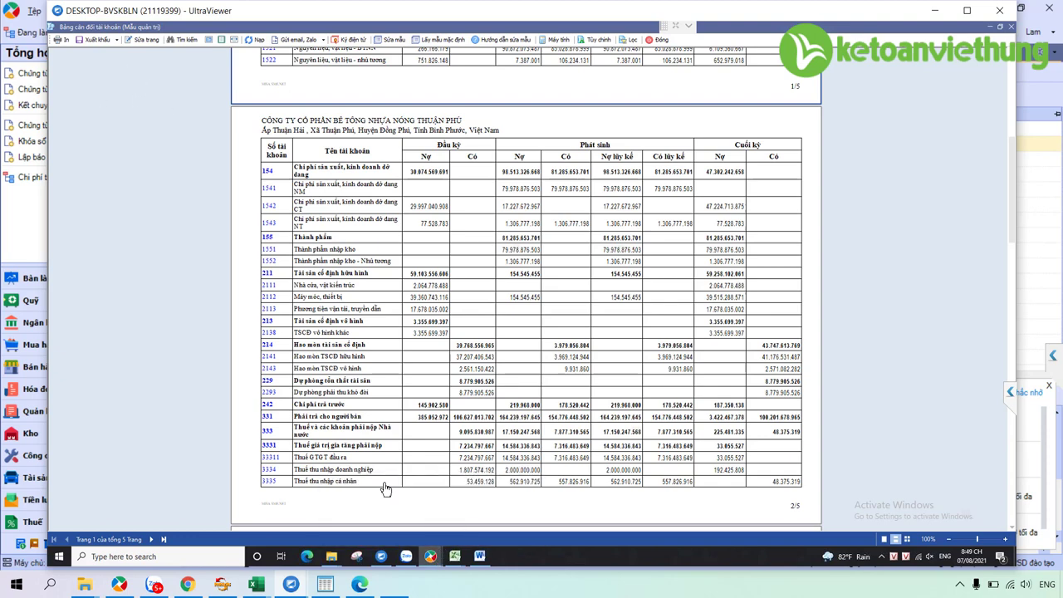
left_click(118, 41)
left_click(116, 79)
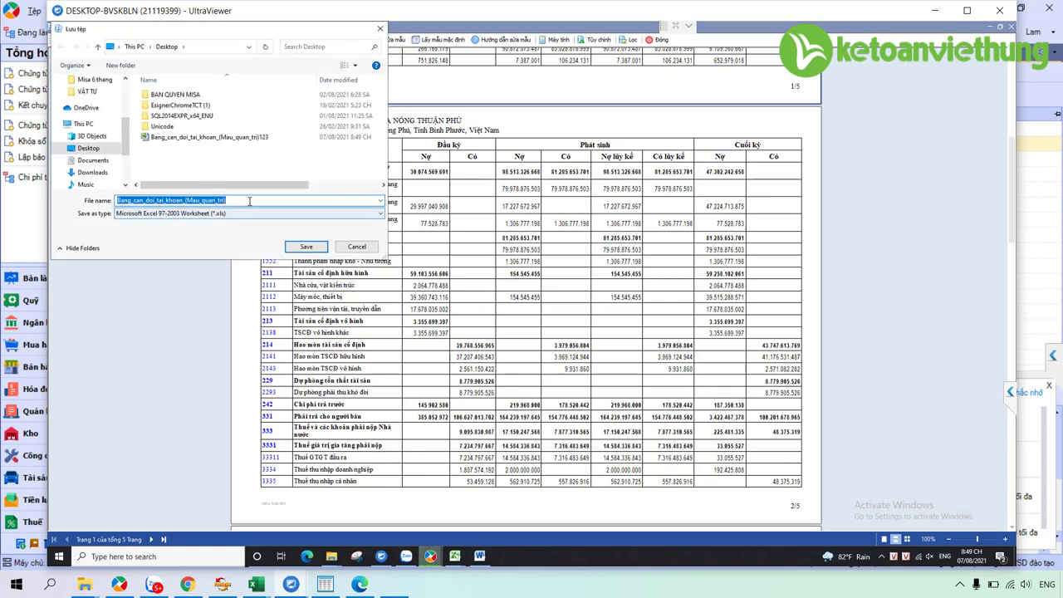
left_click(364, 247)
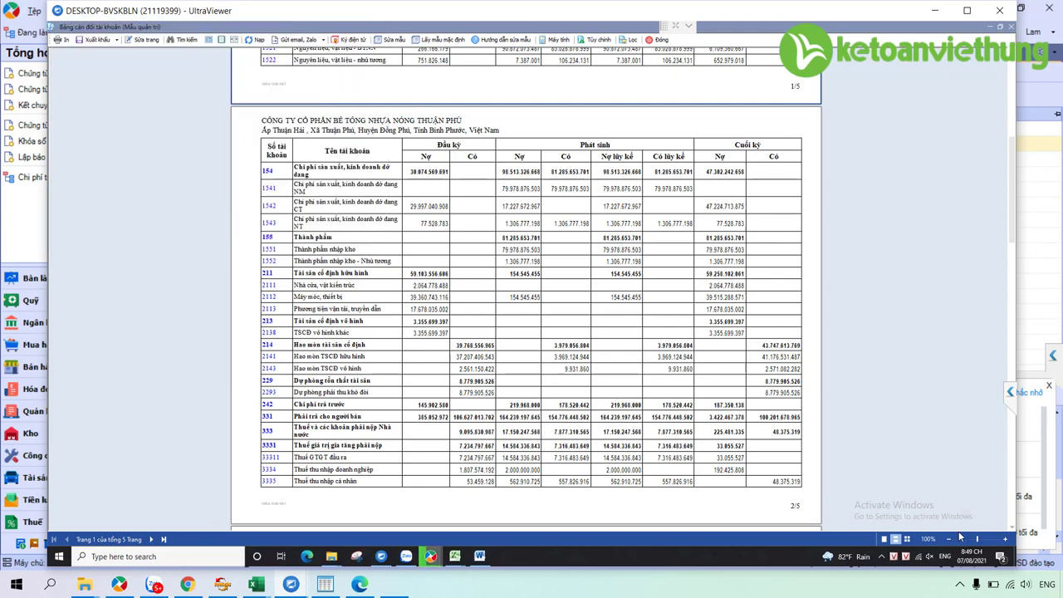
Close the report preview and open the exported Bang_can_doi_tai_khoan_(Mau_quan_tri)123 workbook from the desktop.
key("Escape")
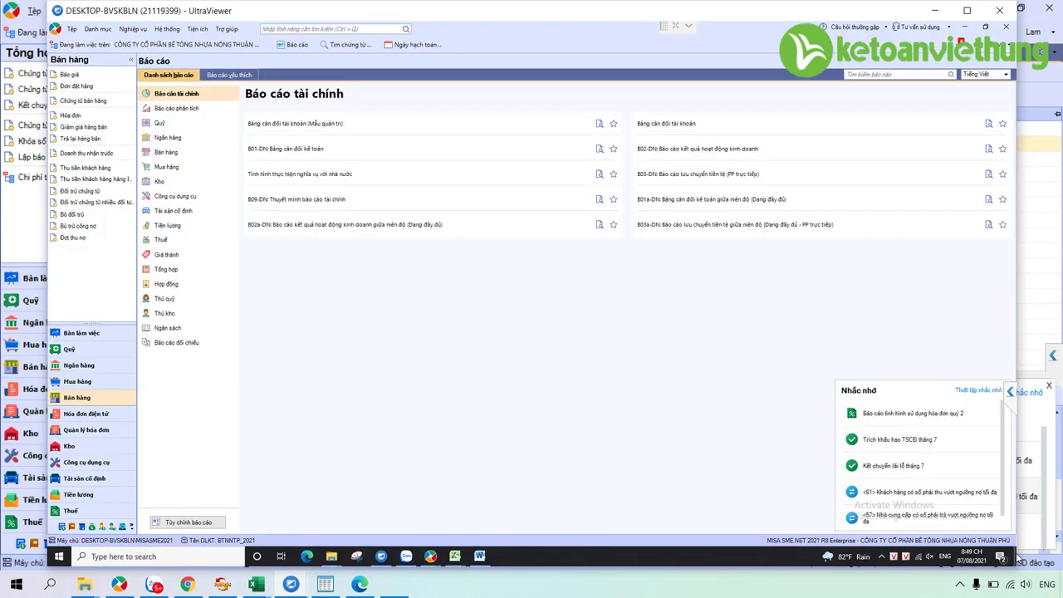
key("super+d")
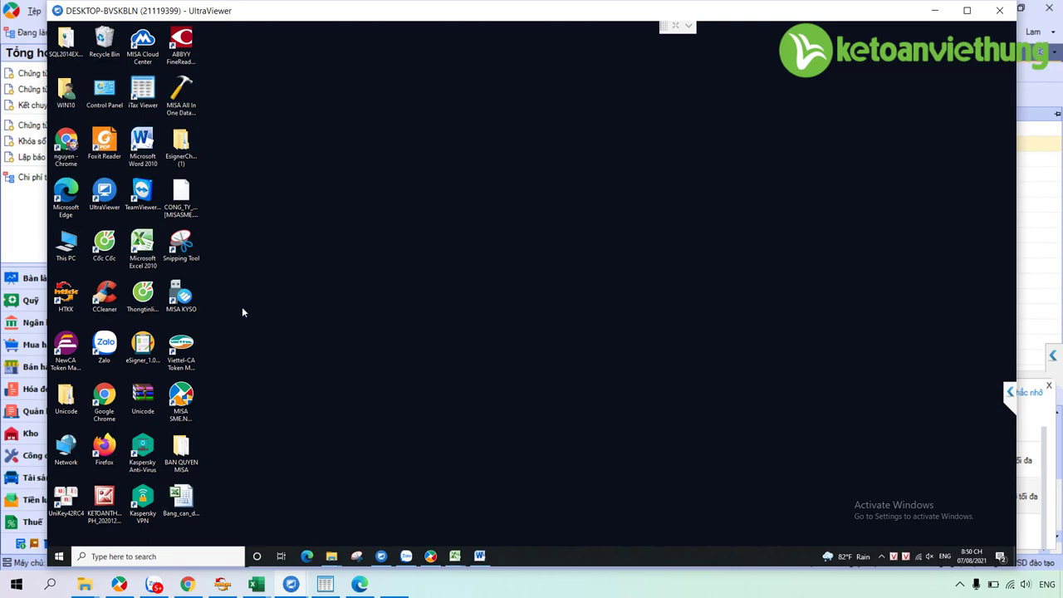
double_click(183, 498)
Highlight in yellow the opening balances of accounts 214, 242 and 211 in the exported account balance sheet.
scroll(432, 408, "down", 3)
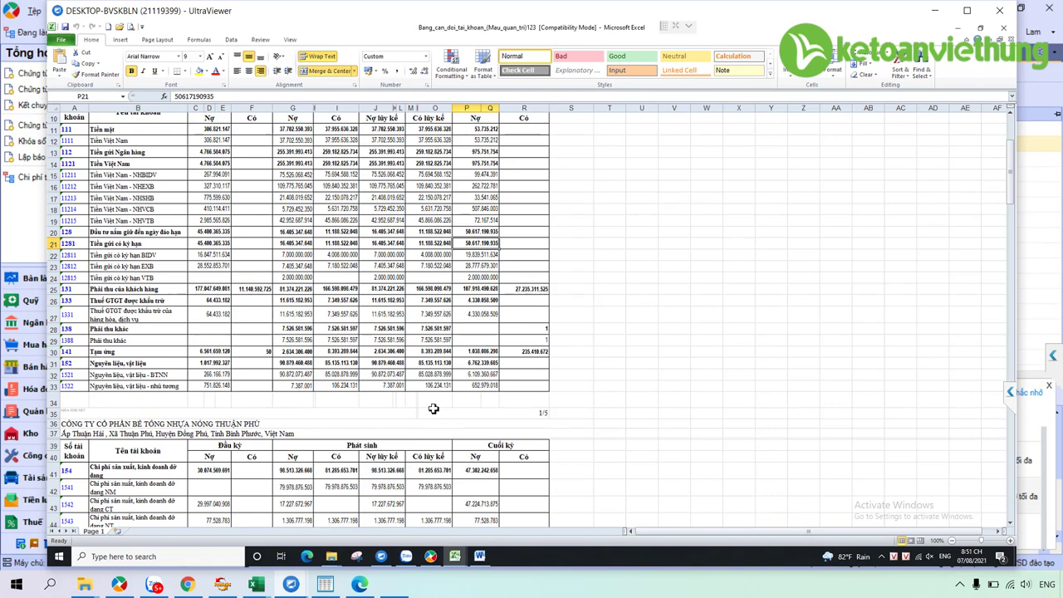
scroll(230, 460, "down", 3)
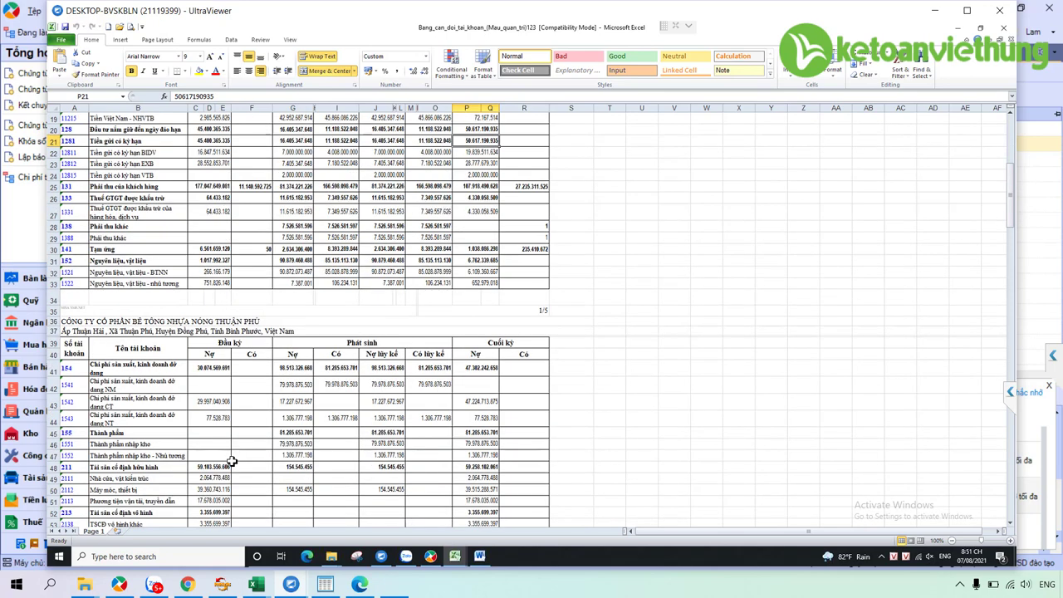
scroll(232, 462, "down", 1)
scroll(234, 463, "down", 1)
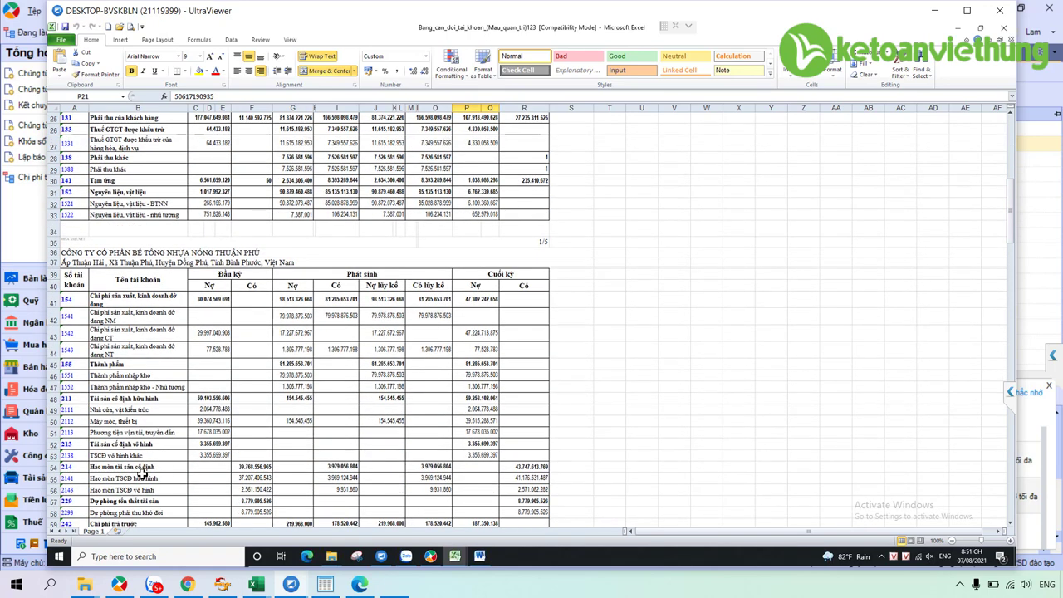
left_click(256, 466)
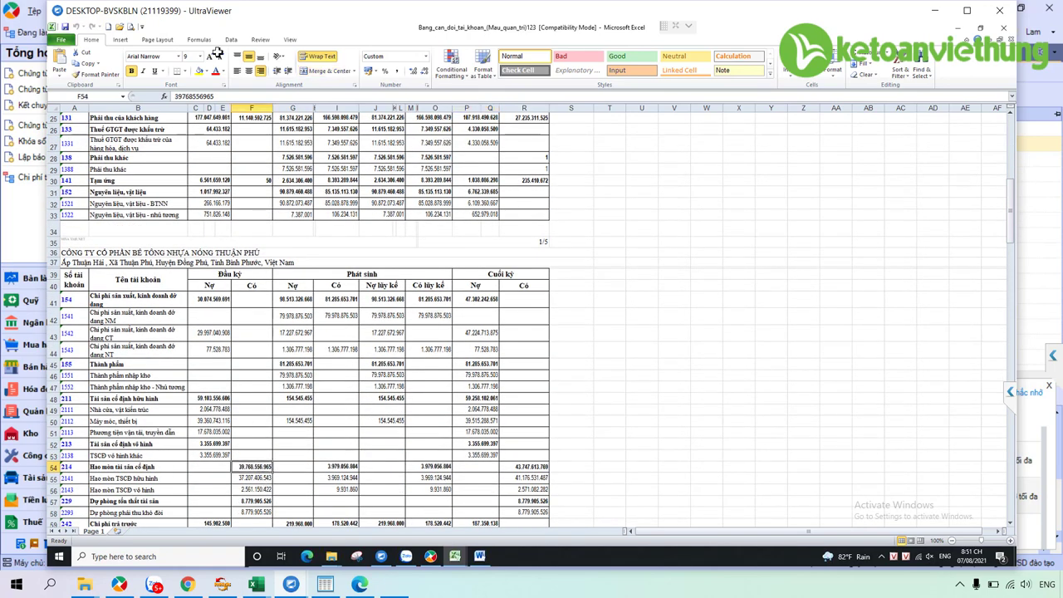
left_click(199, 72)
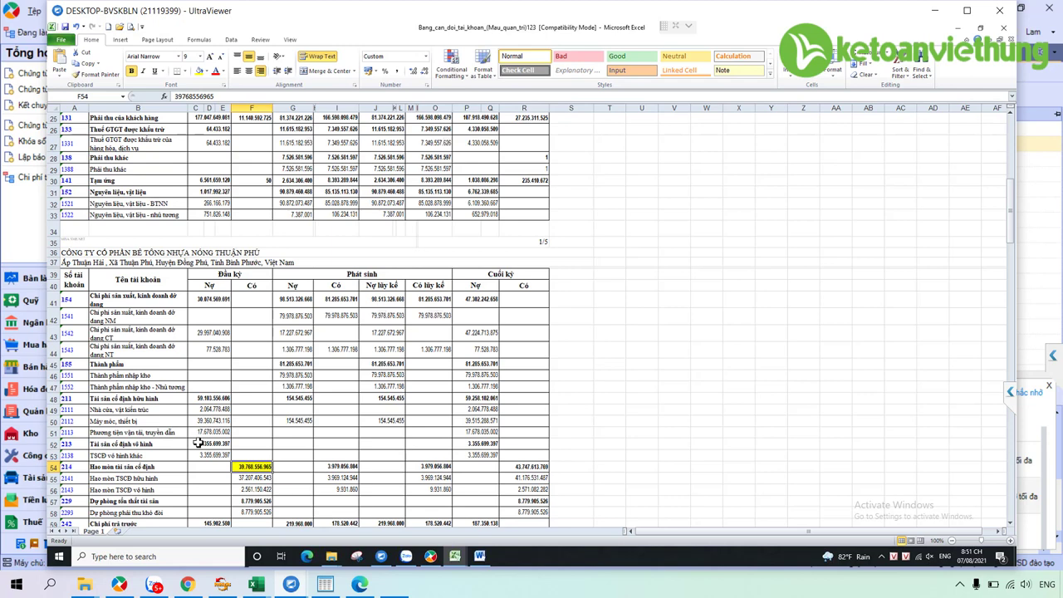
scroll(199, 443, "down", 1)
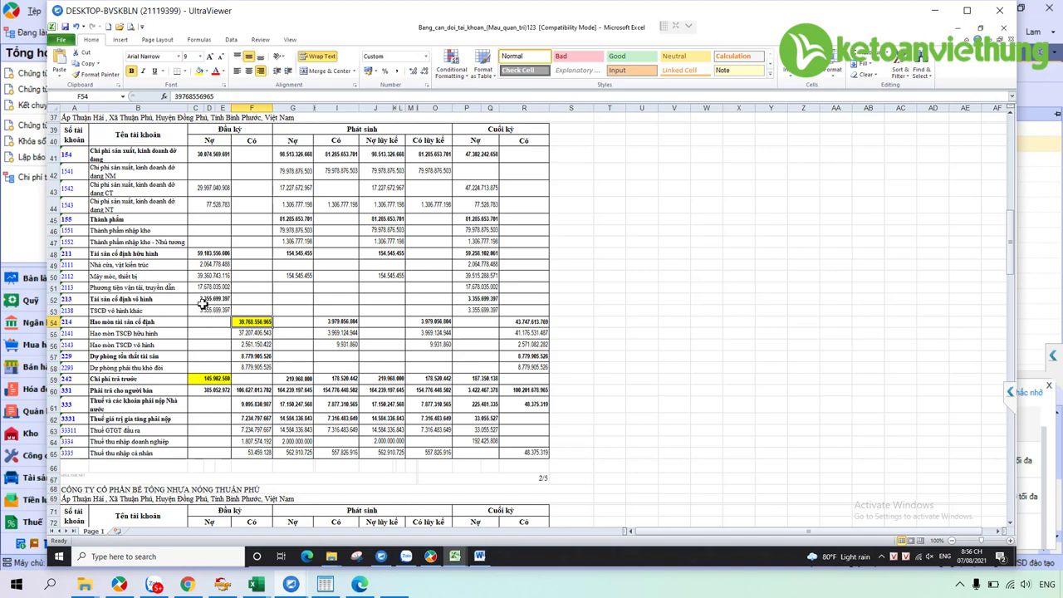
left_click(223, 254)
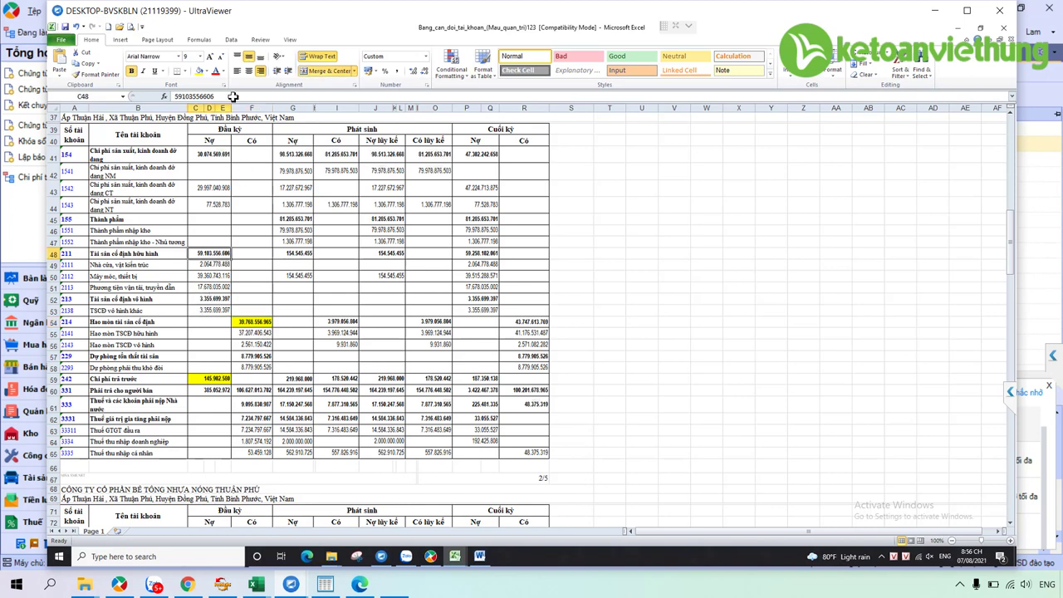
left_click(201, 72)
Switch back to MISA SME.NET, examine the Sổ tài sản cố định report parameters with a start date of 01/01, and cancel the report.
left_click(430, 556)
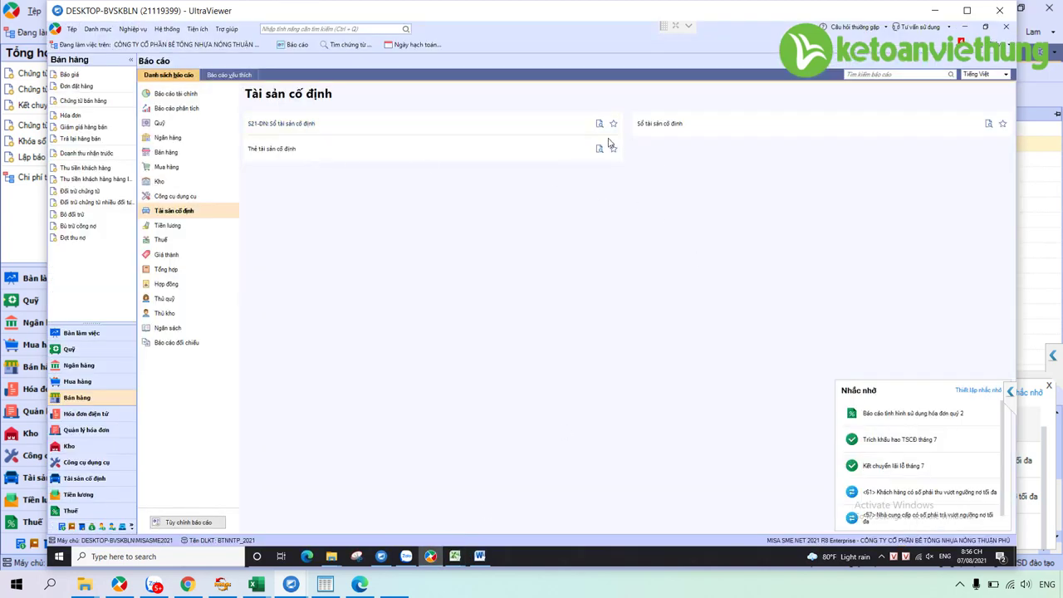
left_click(675, 126)
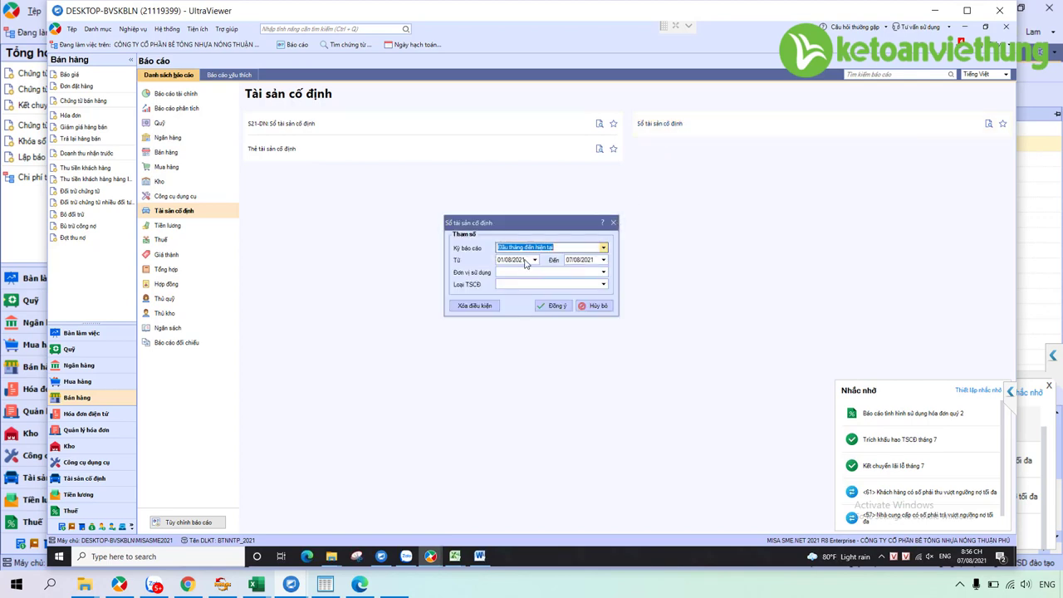
left_click(525, 264)
type("01/07")
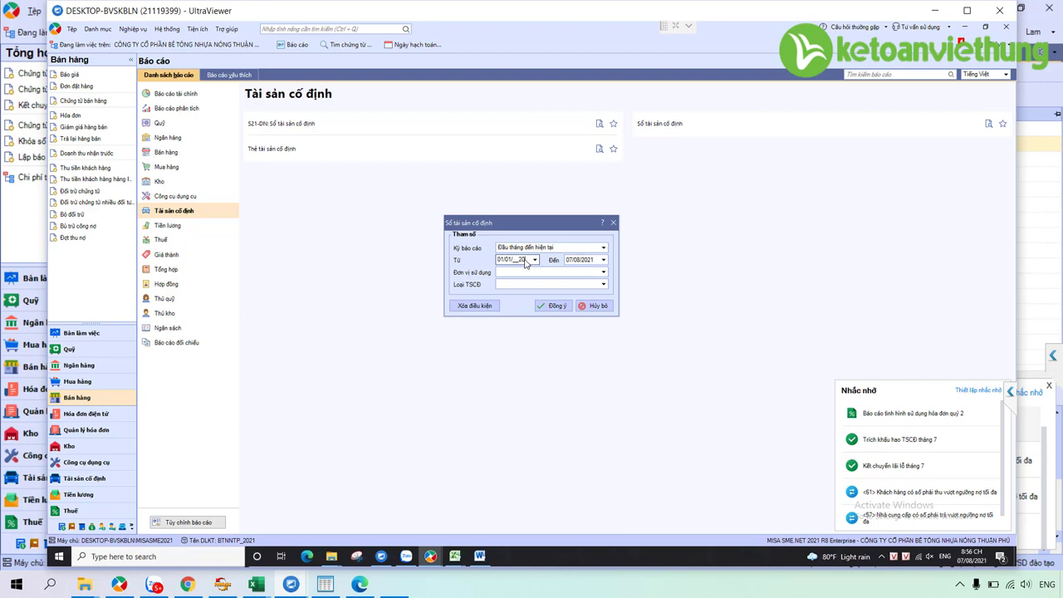
left_click(593, 305)
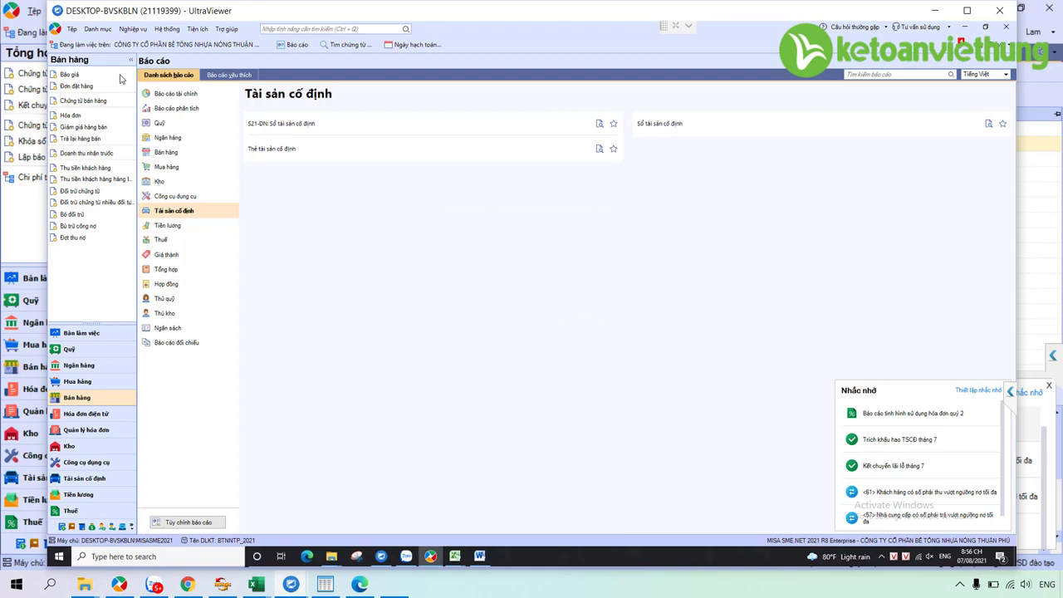
Open the accounting data information and check the data's start date and lock date.
left_click(73, 34)
left_click(95, 58)
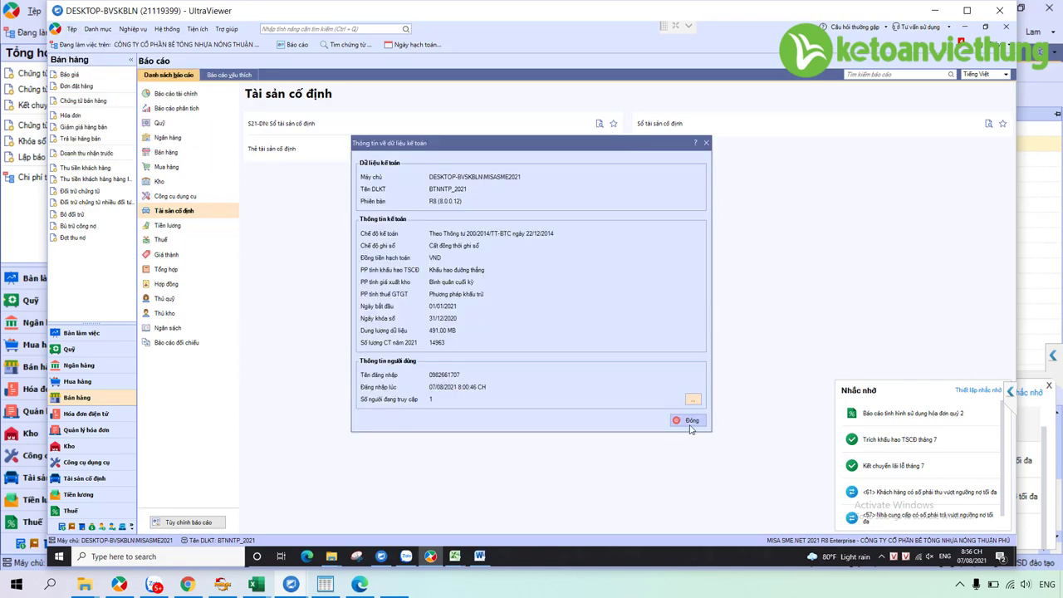
Close the accounting data information and run the Sổ tài sản cố định report for the year 2020, starting 01/01/2020.
left_click(690, 422)
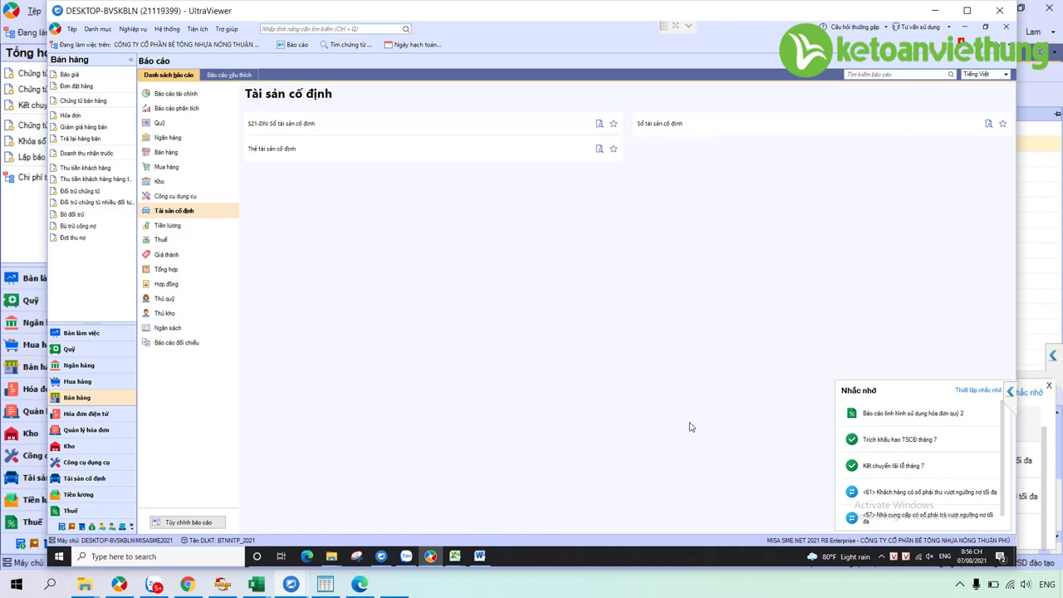
left_click(658, 130)
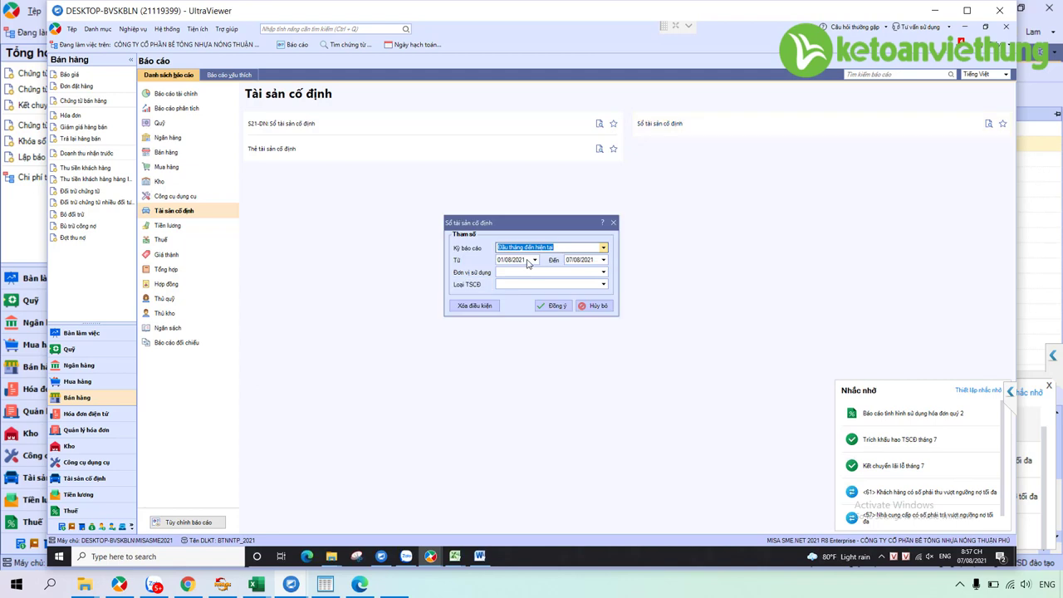
left_click(526, 263)
type("0")
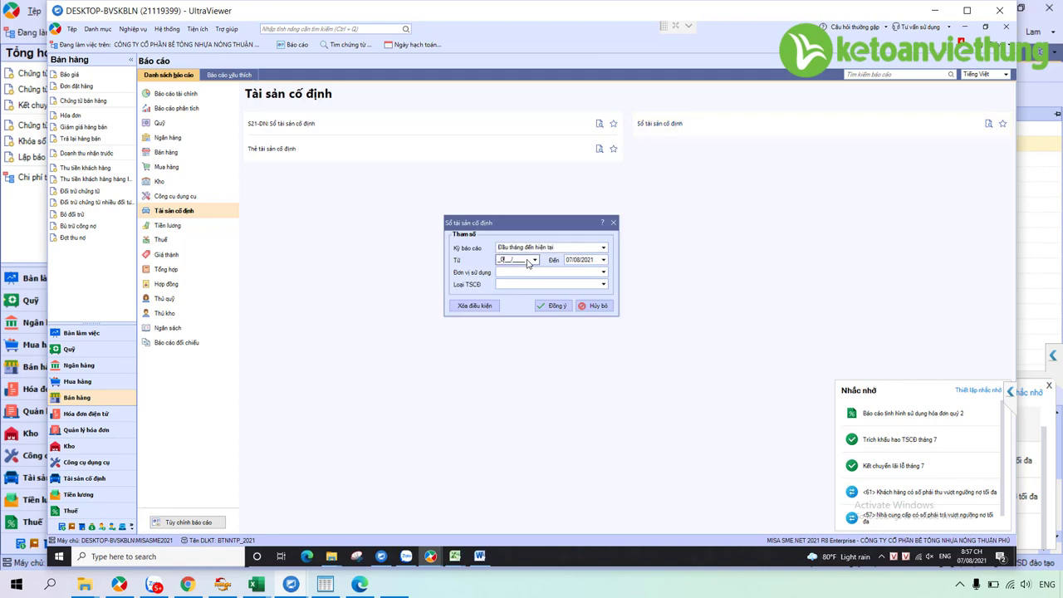
type("1/01/2020")
left_click(558, 307)
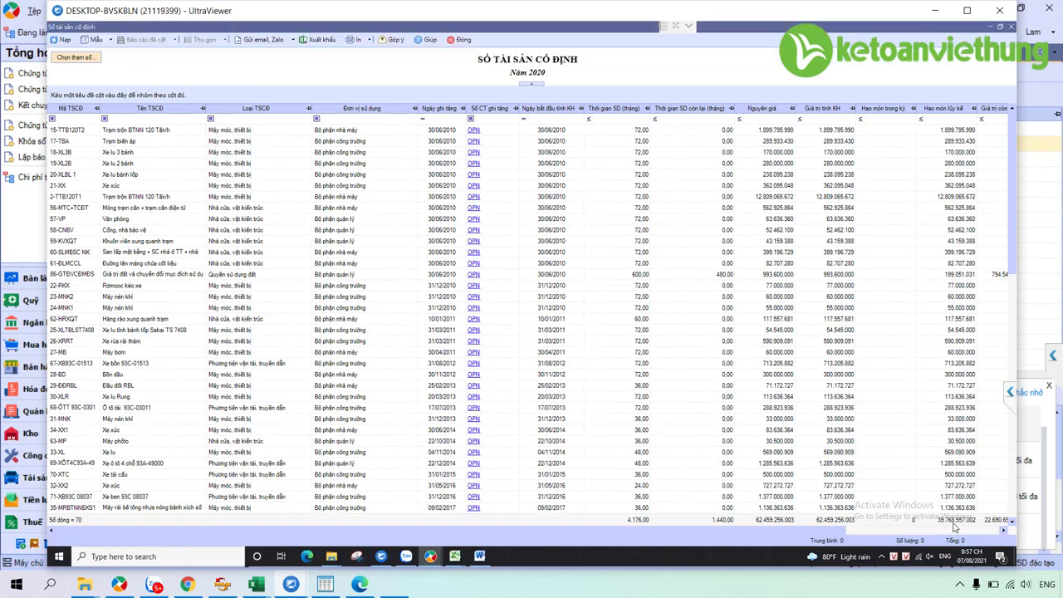
Compare the fixed asset report with the opening balances in the Bang_can_doi_tai_khoan_(Mau_quan_tri)123 workbook, check account 242, and close the report.
left_click(459, 556)
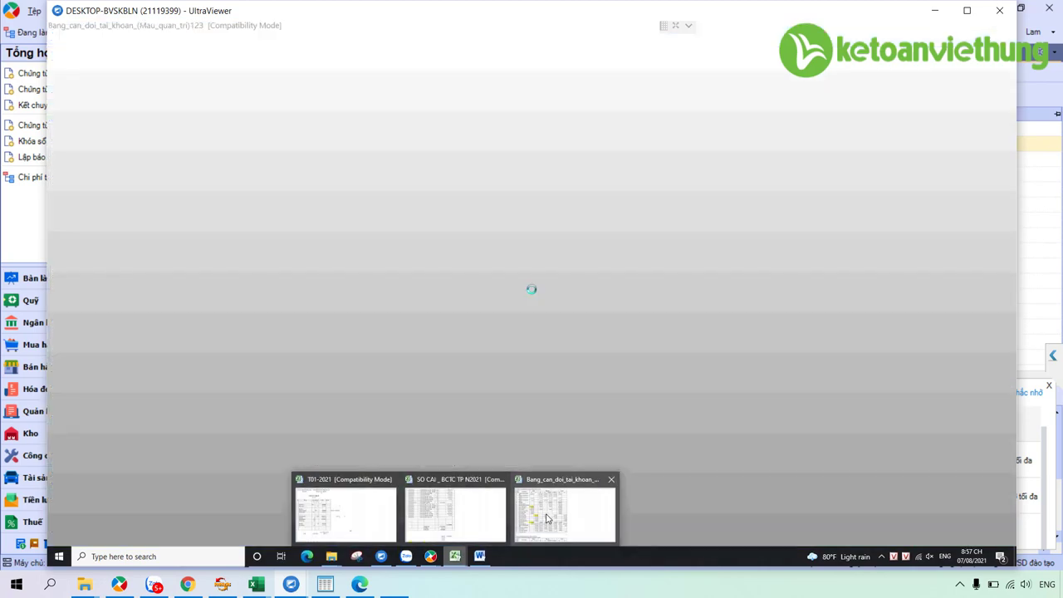
left_click(548, 518)
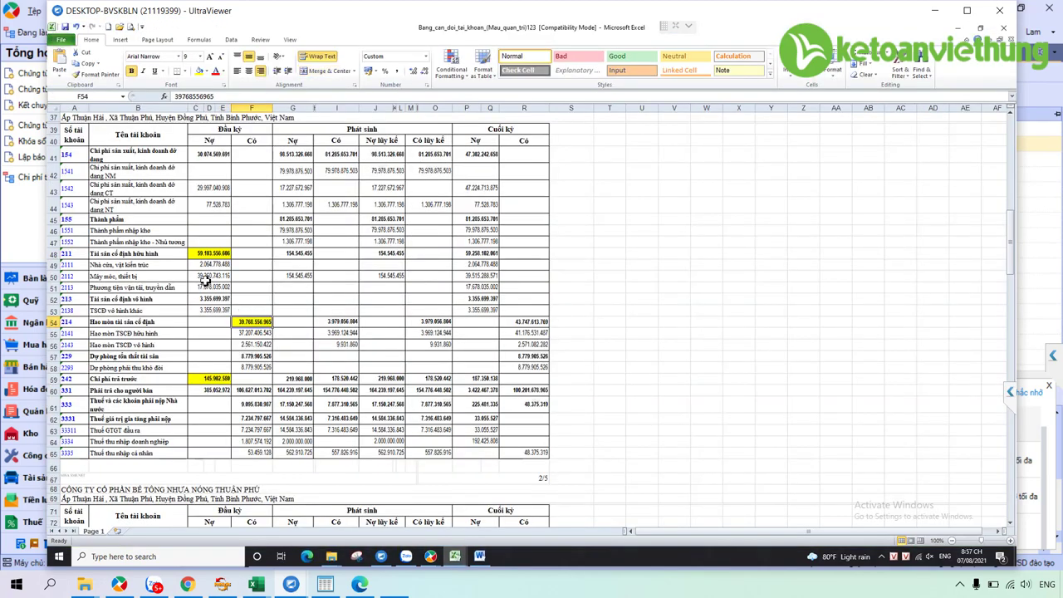
left_click(222, 379)
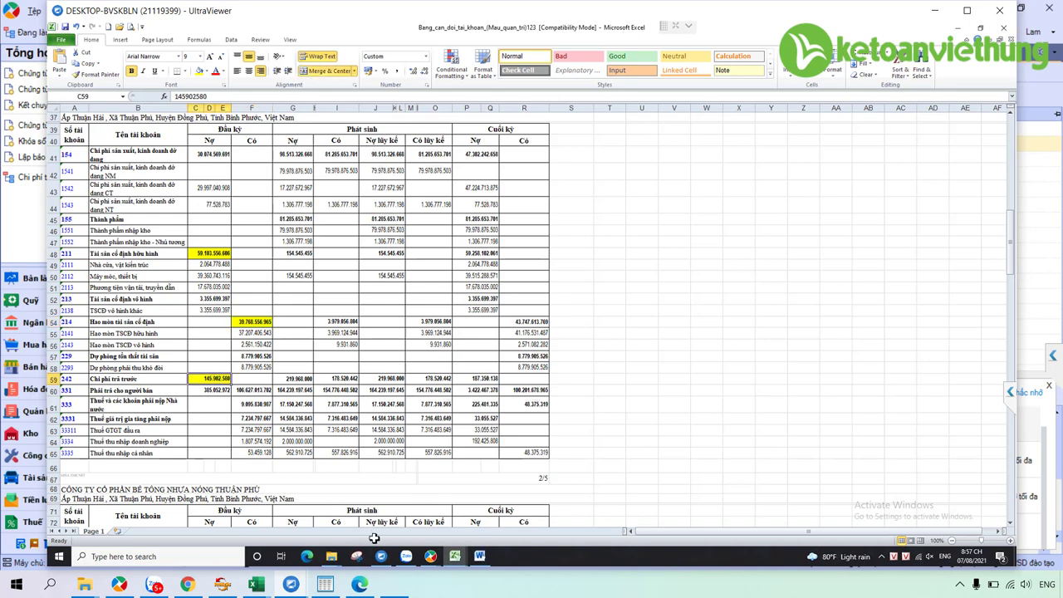
left_click(430, 558)
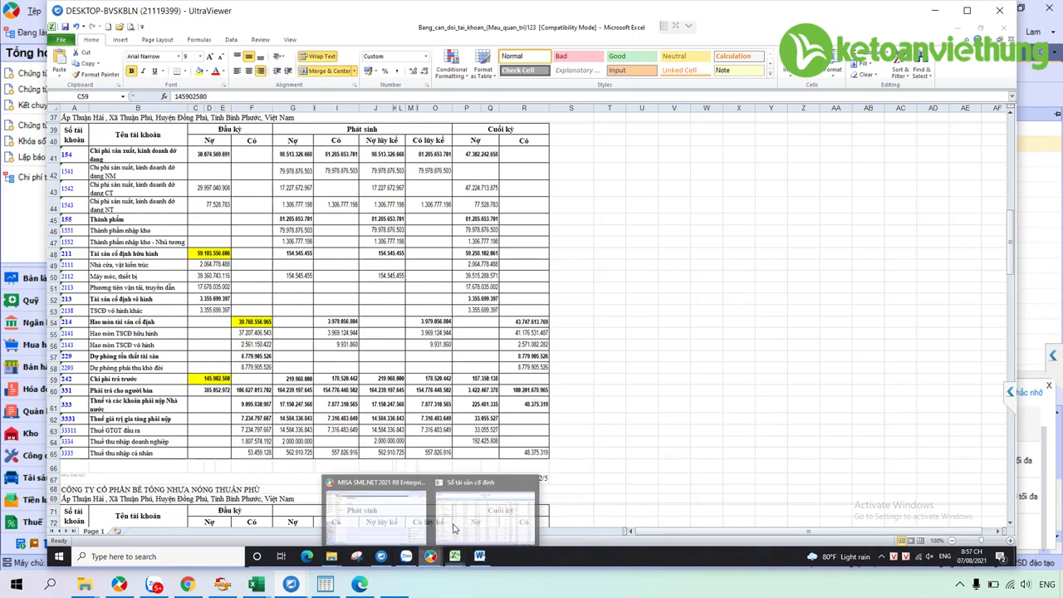
left_click(501, 518)
scroll(501, 518, "down", 1)
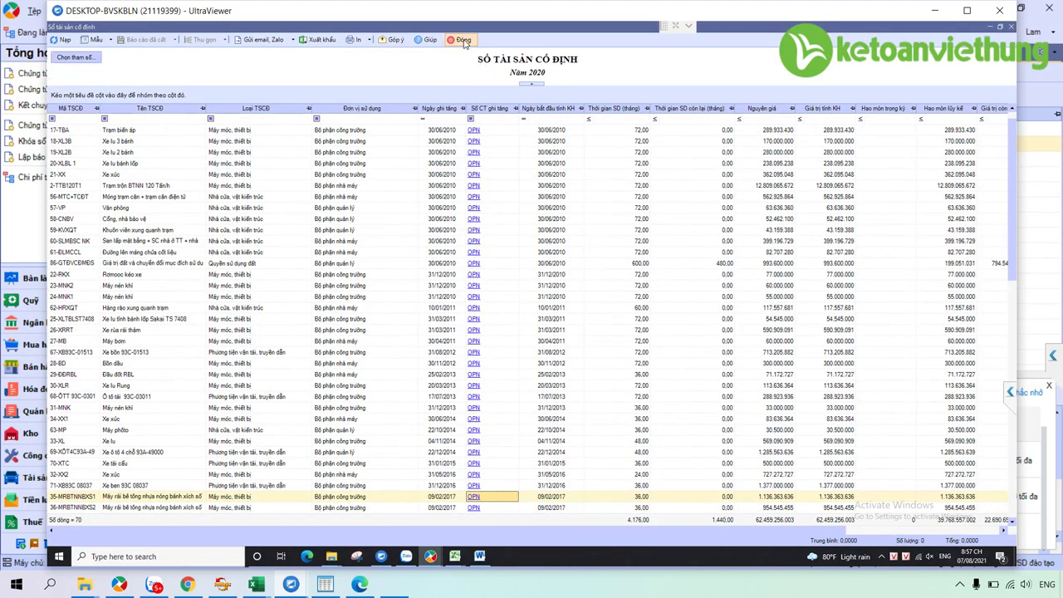
key("Escape")
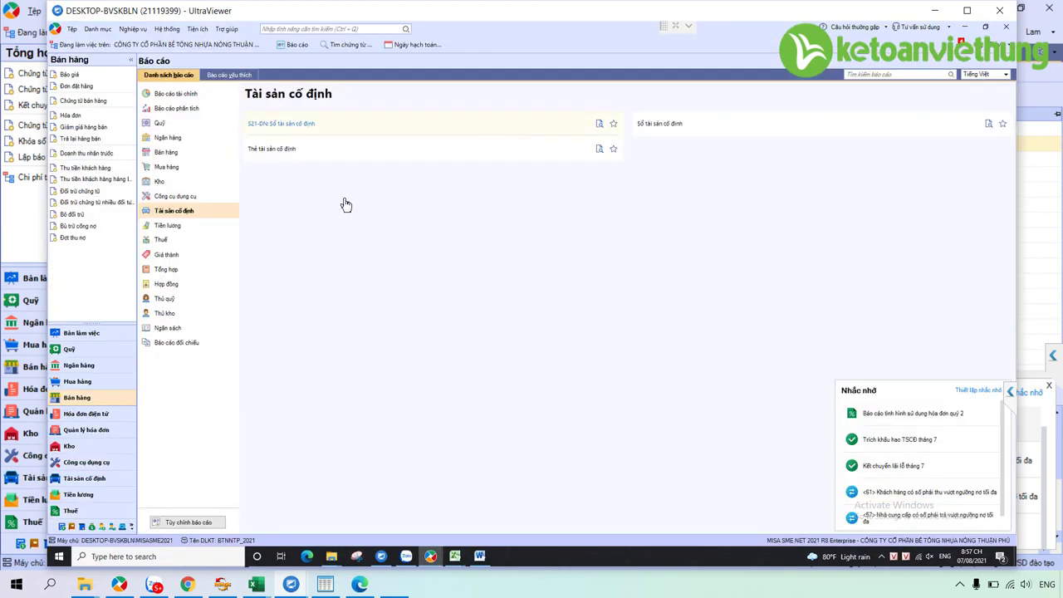
Run the Bảng tính phân bổ công cụ dụng cụ report from 01/01/2020 to 31/12/2020 and return to the report list.
left_click(224, 197)
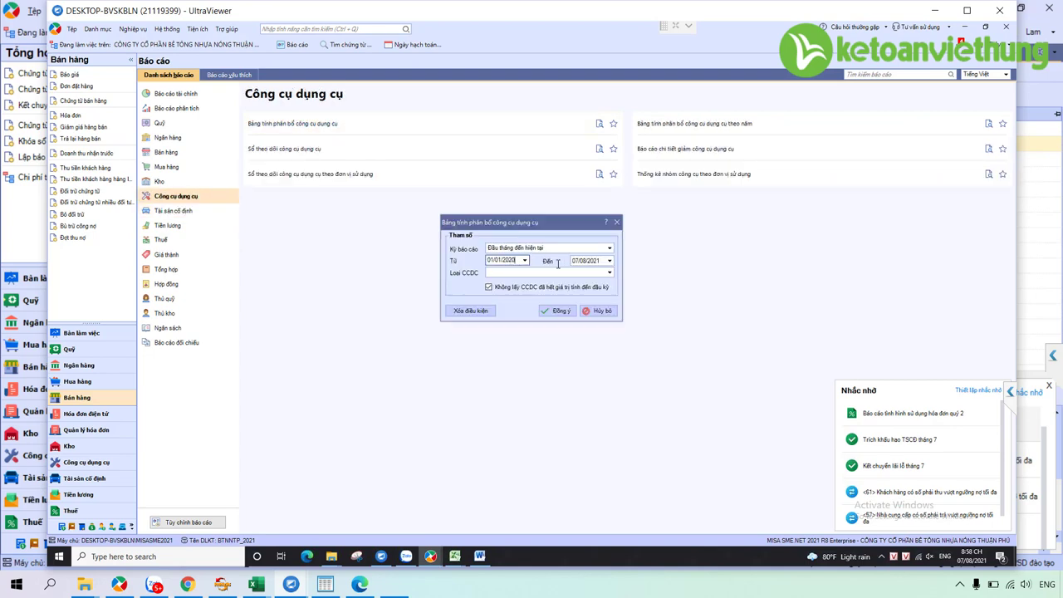
double_click(579, 260)
type("31/12/2020")
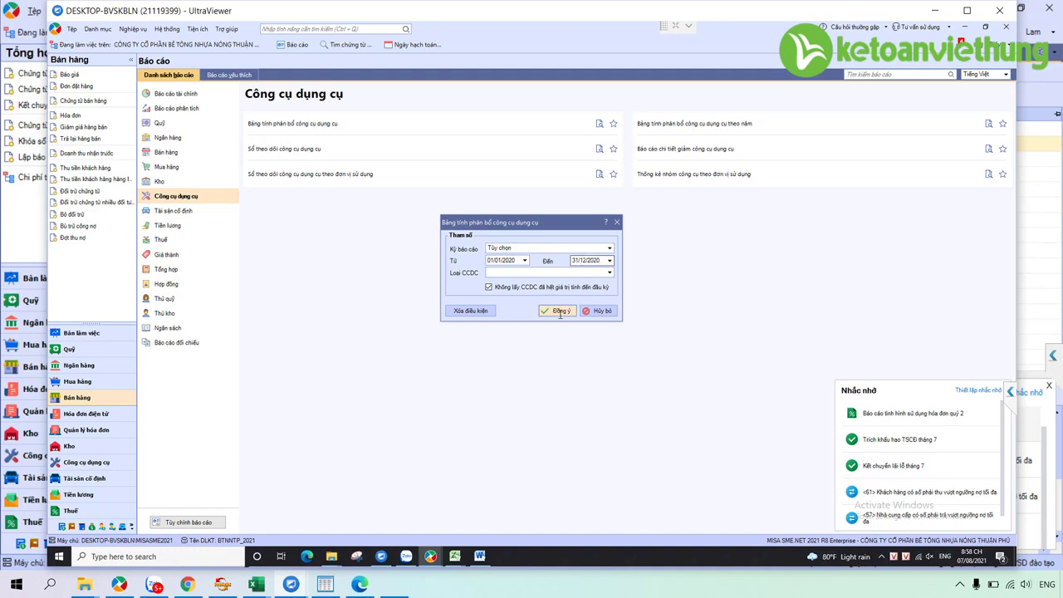
left_click(558, 310)
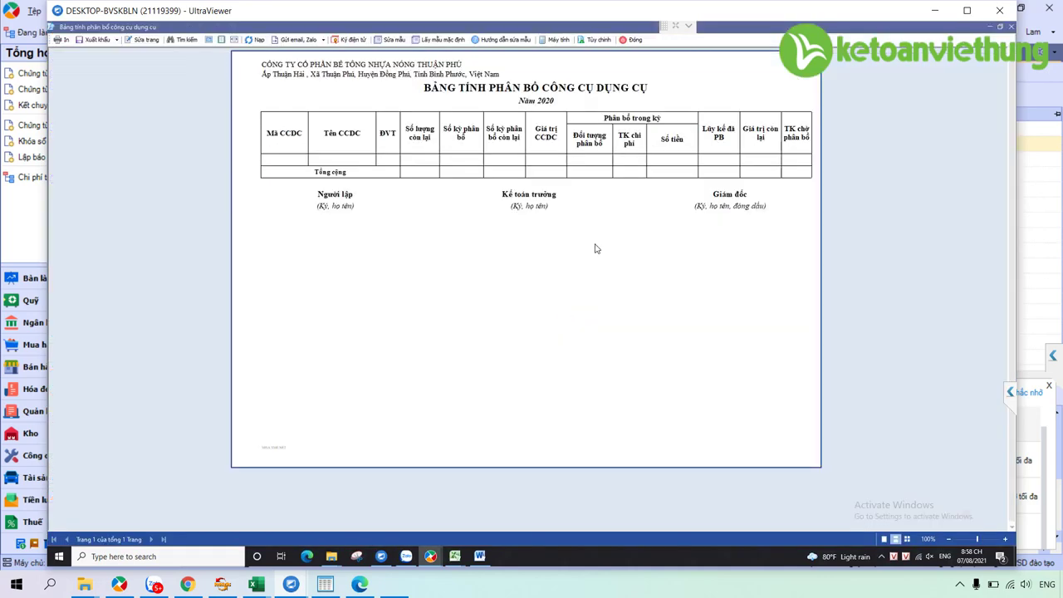
left_click(430, 556)
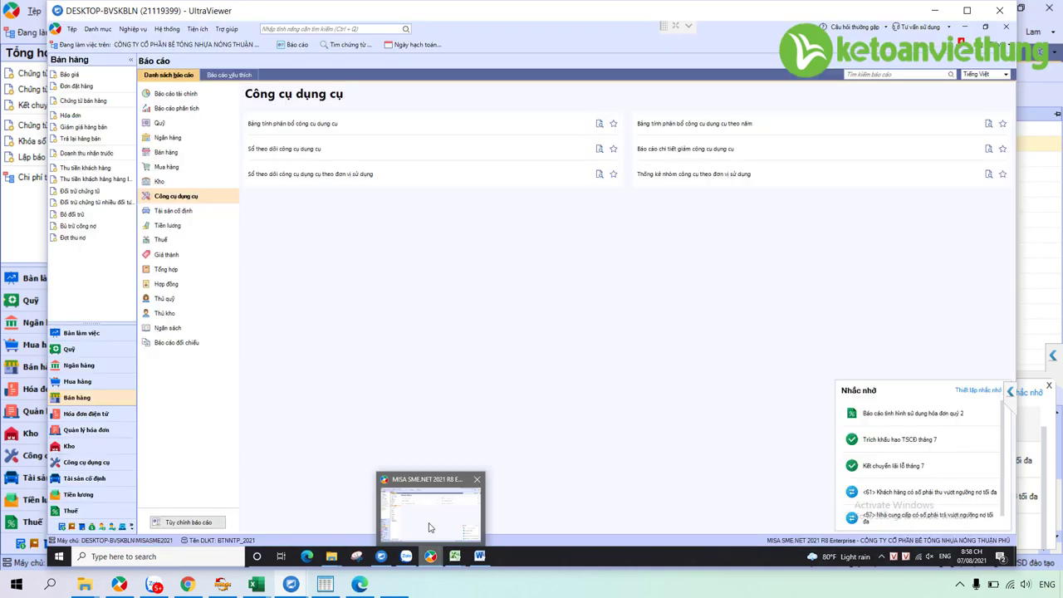
Open the January 2021 fixed asset depreciation voucher KH00011, examine the expense accounts in its allocation details, and close it.
left_click(186, 96)
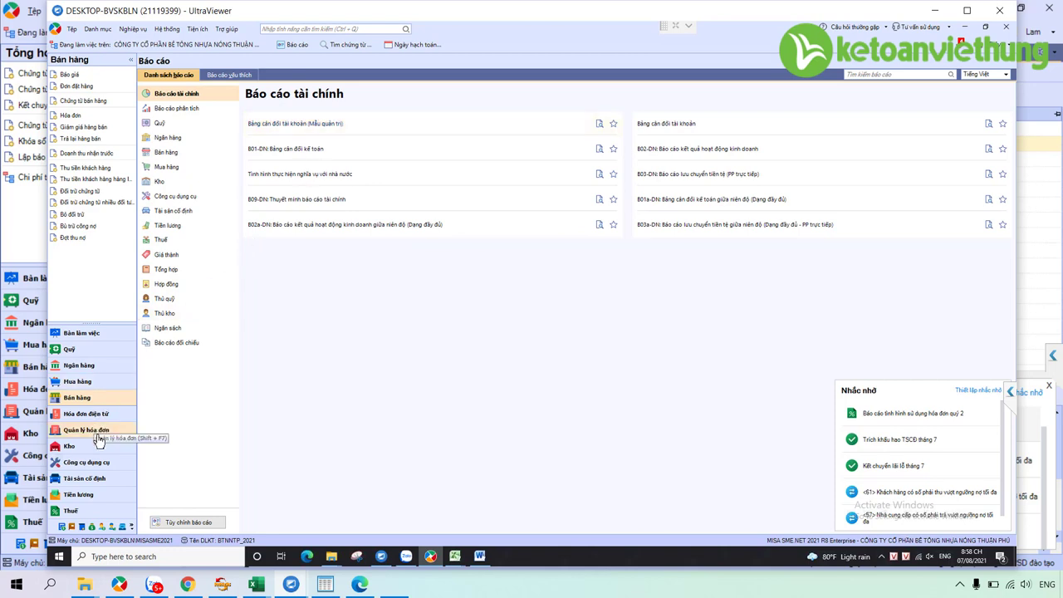
left_click(83, 479)
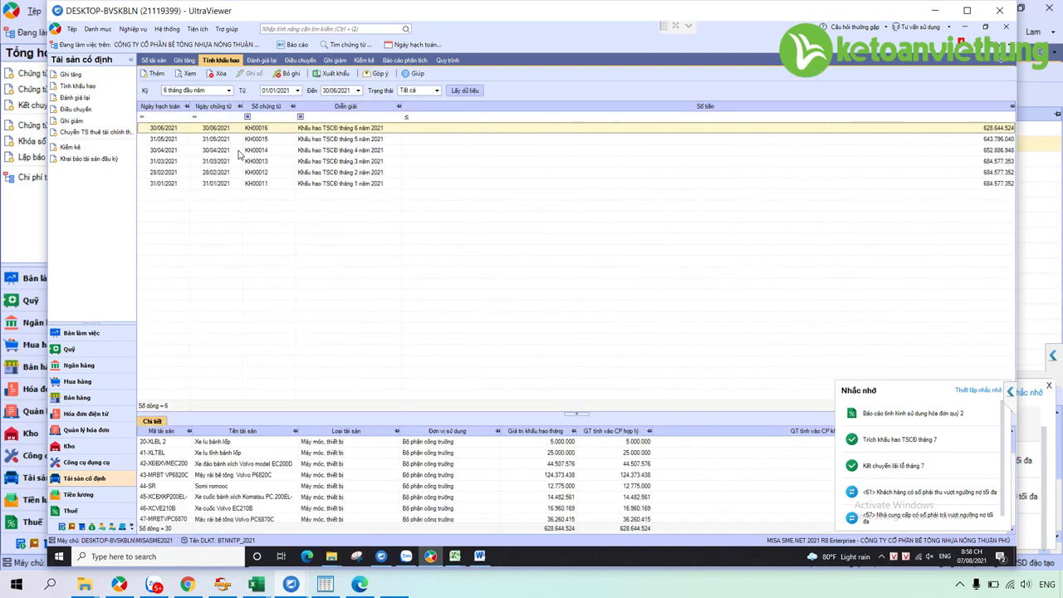
left_click(274, 184)
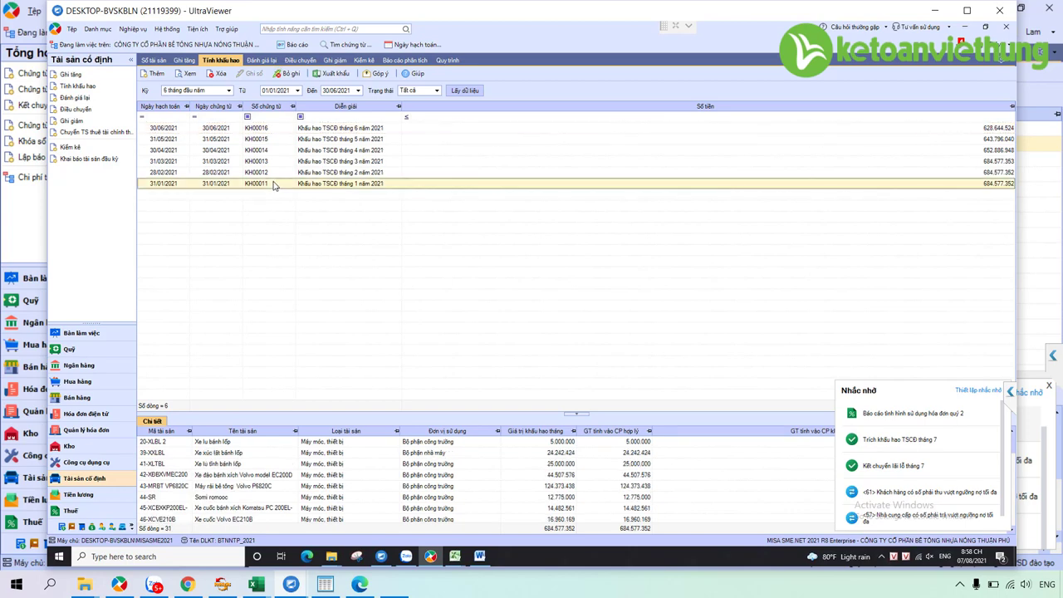
double_click(274, 183)
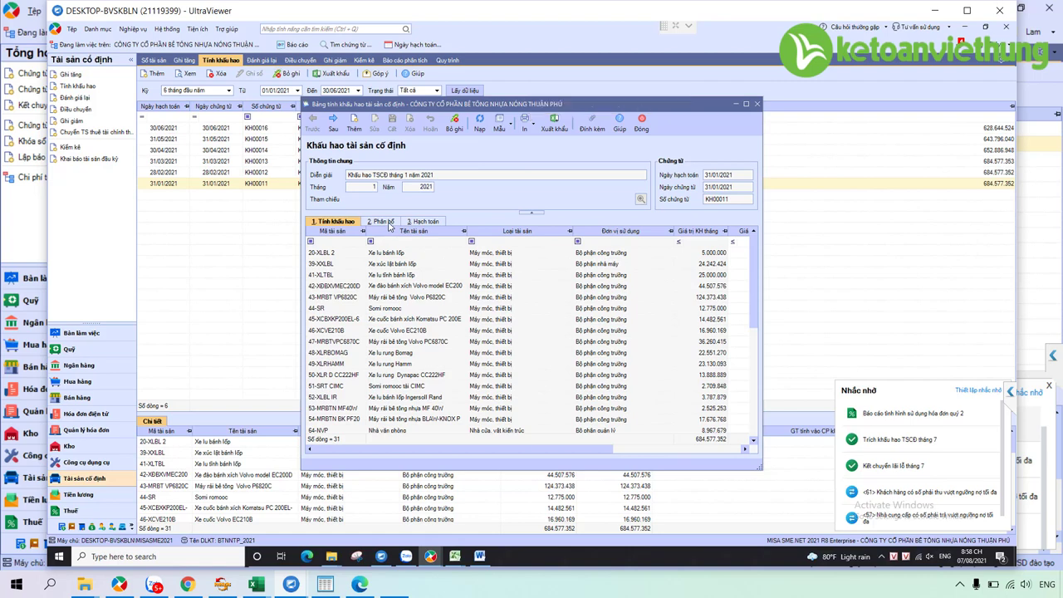
left_click(387, 223)
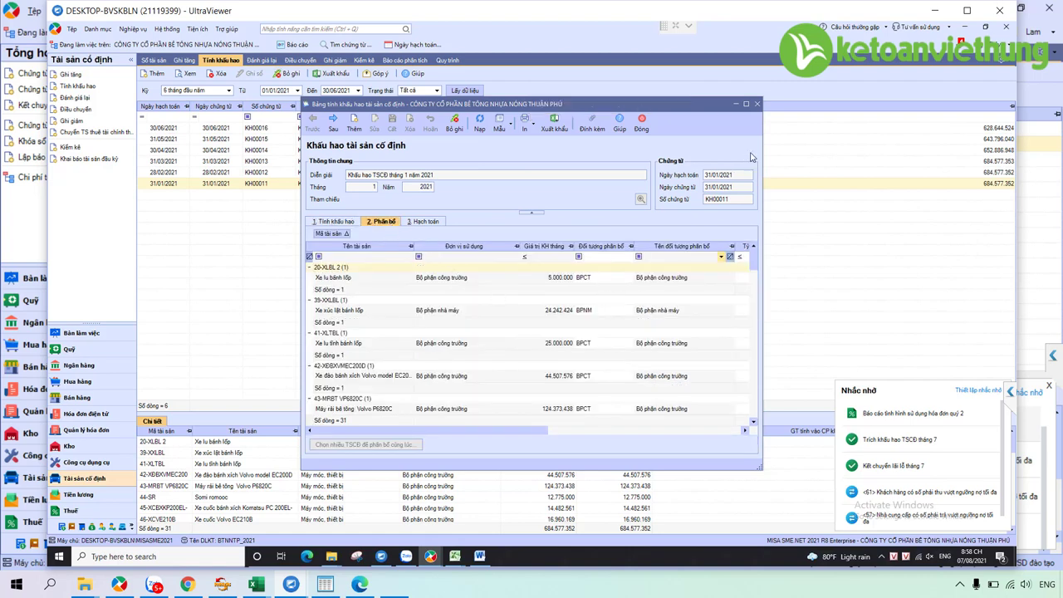
left_click(746, 105)
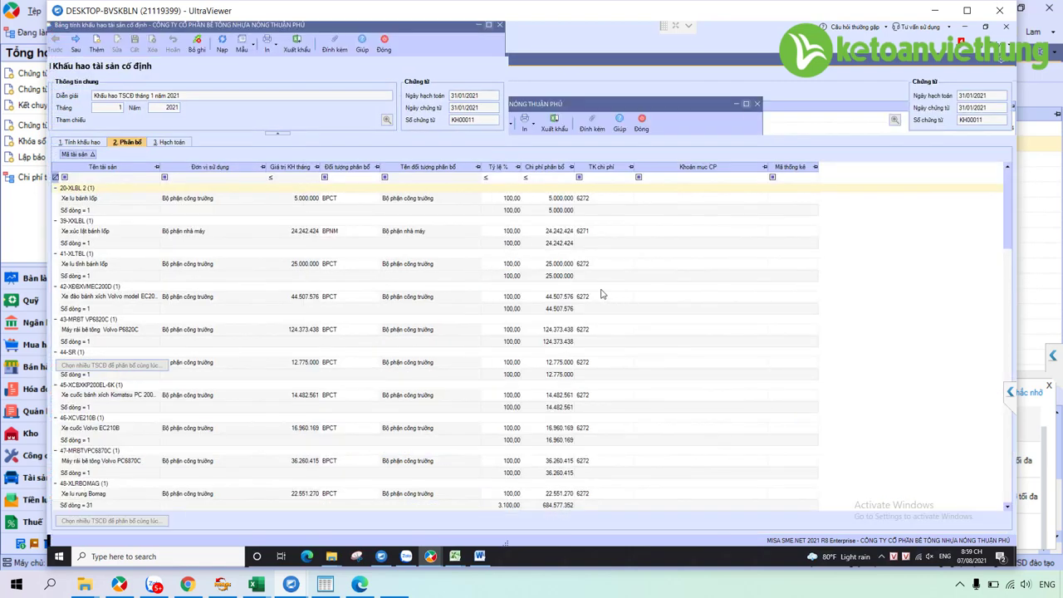
left_click(603, 235)
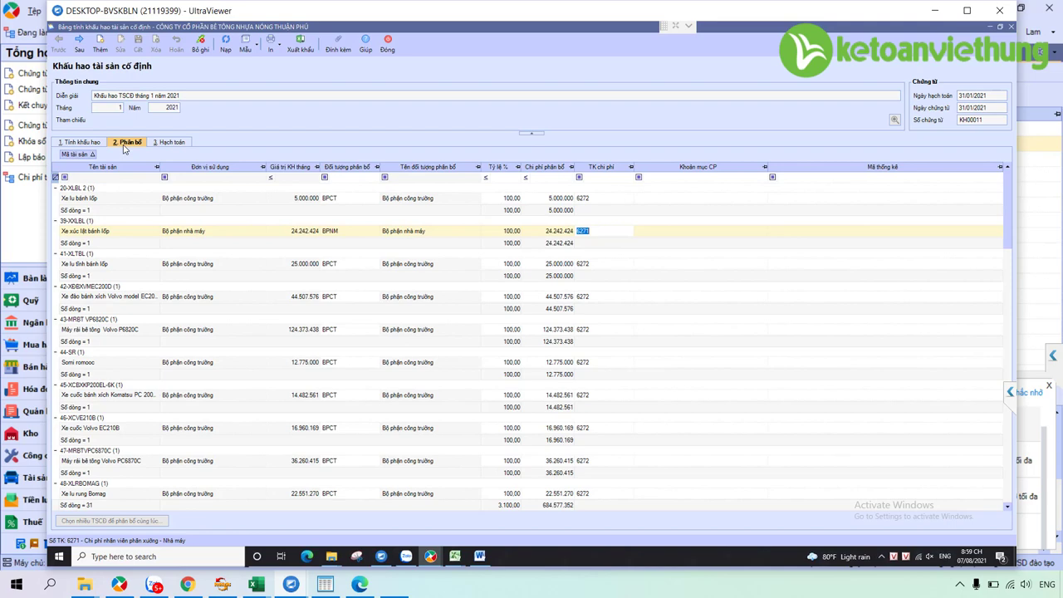
left_click(384, 58)
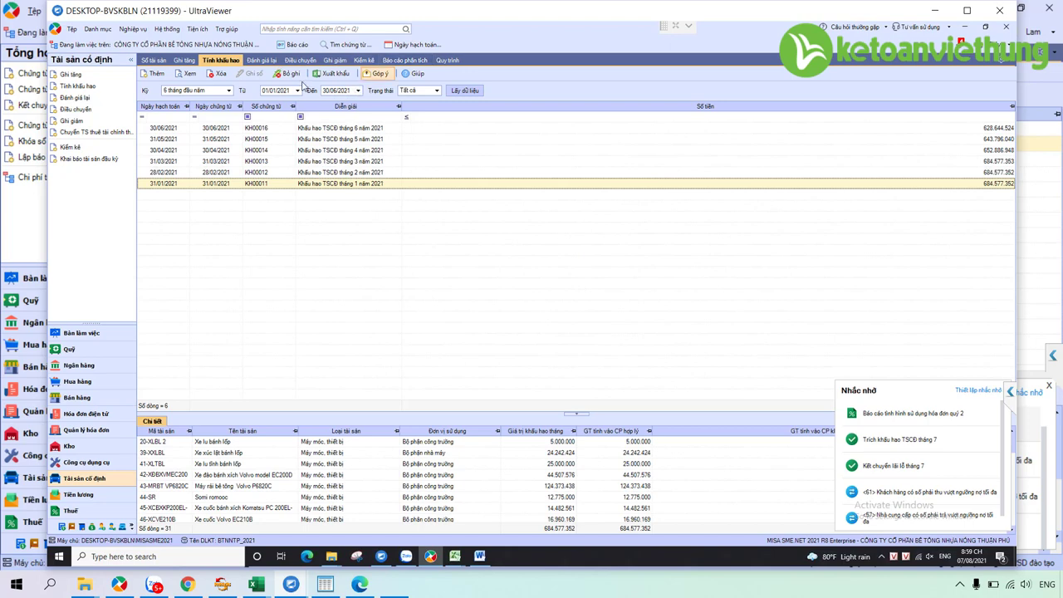
Open the reports list.
left_click(292, 44)
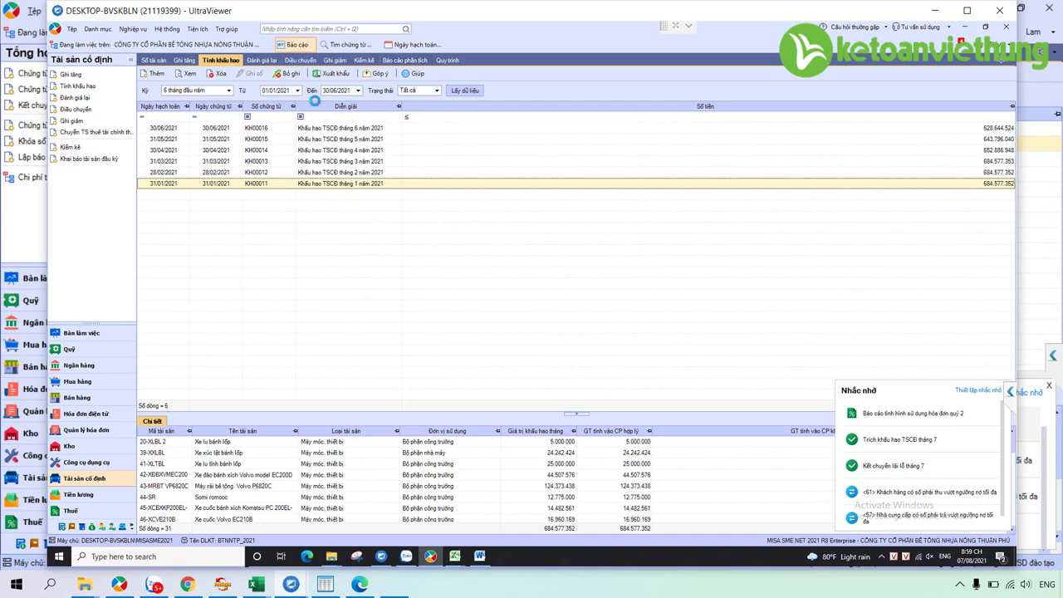